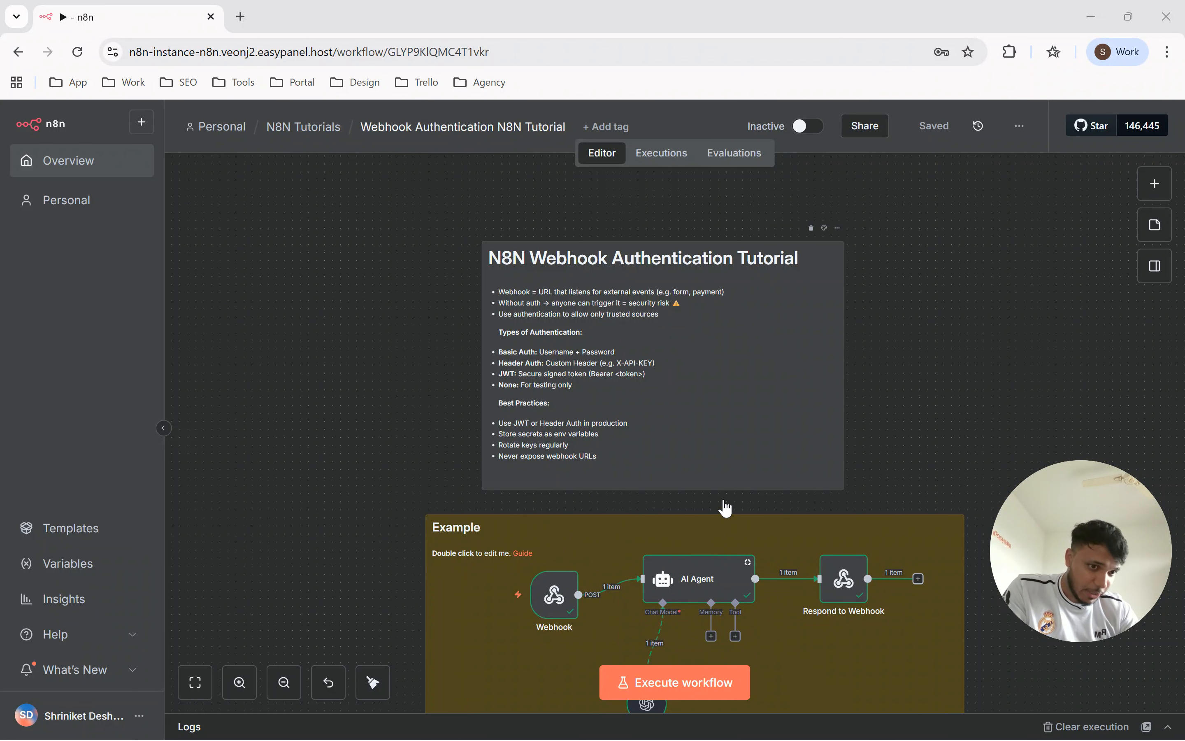
Open the Webhook node, review its path, authentication and respond settings, and return to the canvas.
scroll(558, 597, down, 2)
click(558, 597)
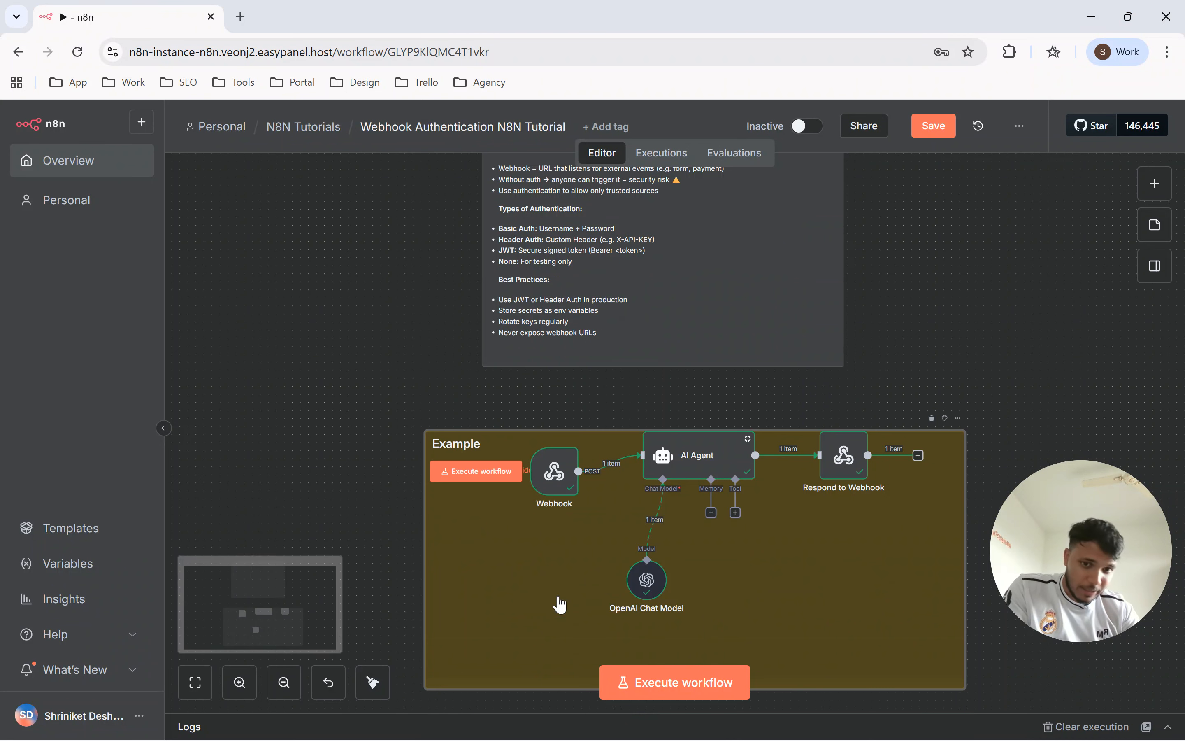
double_click(558, 597)
click(430, 410)
click(552, 486)
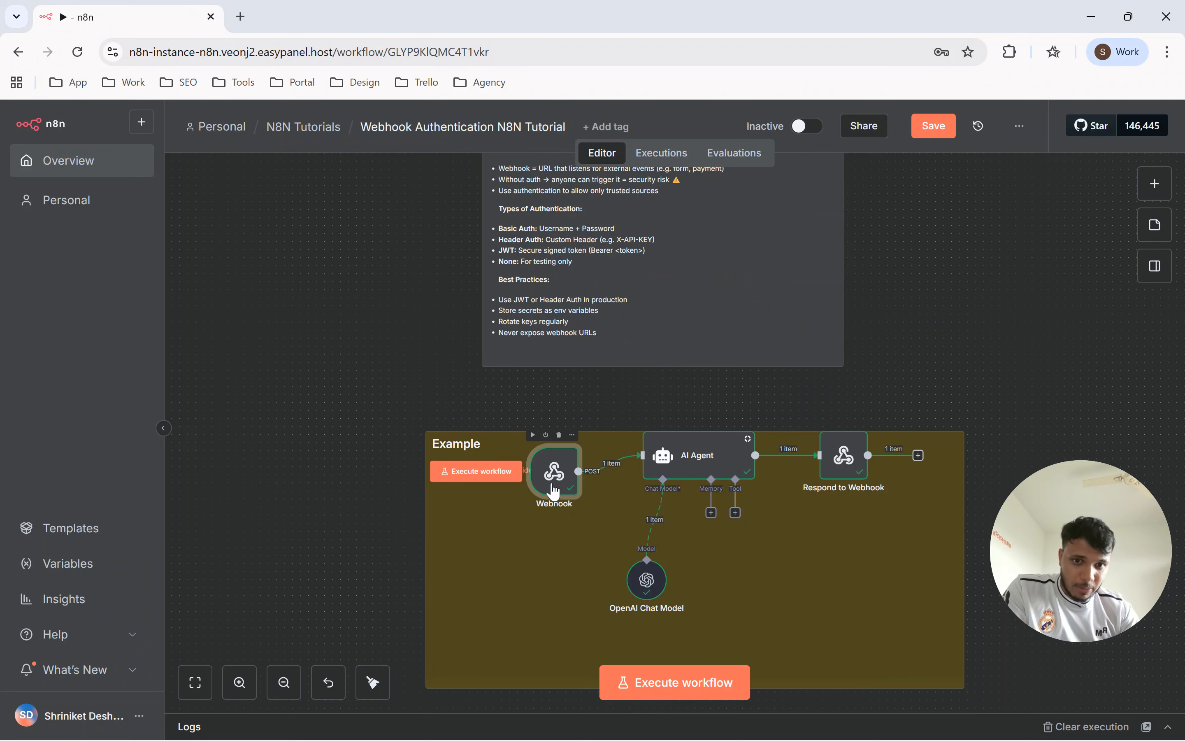
double_click(553, 489)
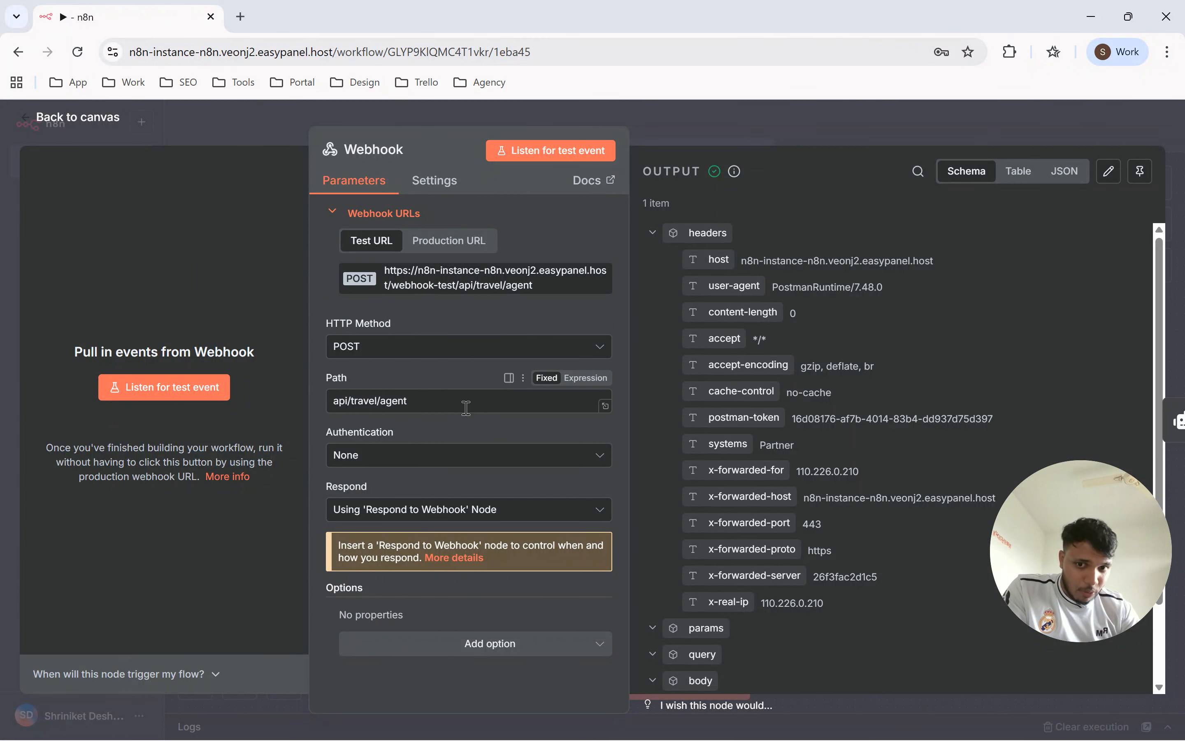
drag(399, 429, 361, 435)
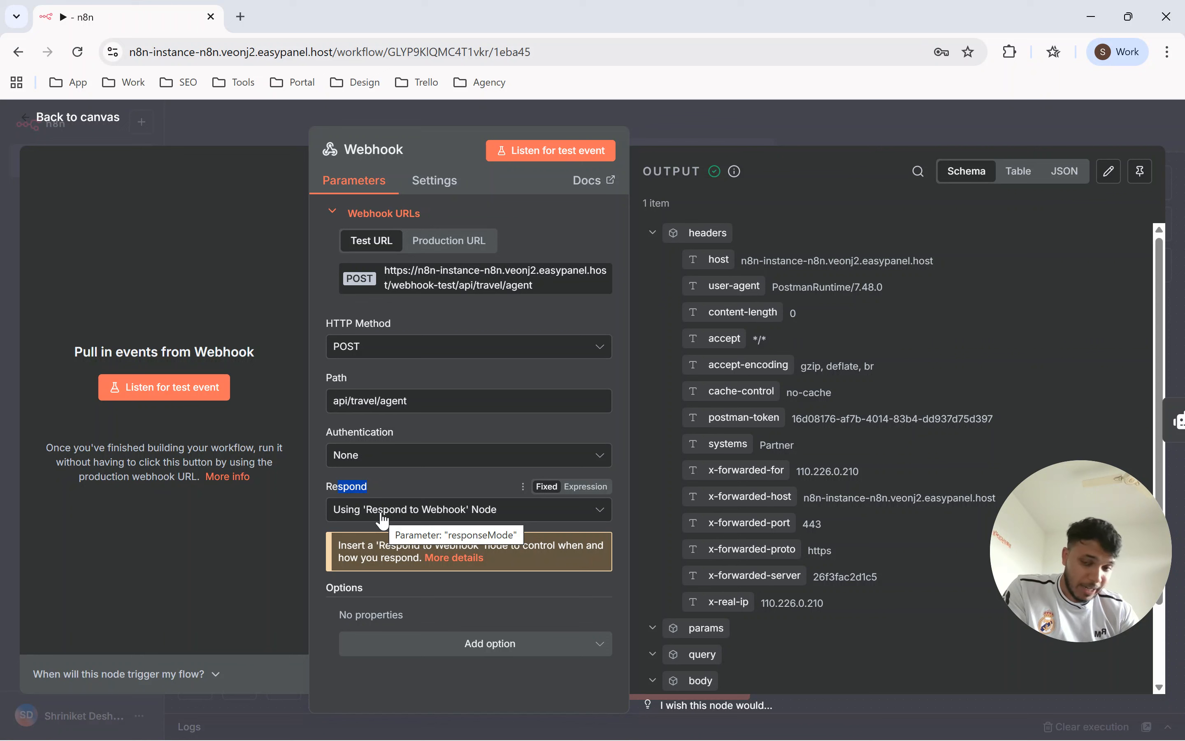
click(732, 139)
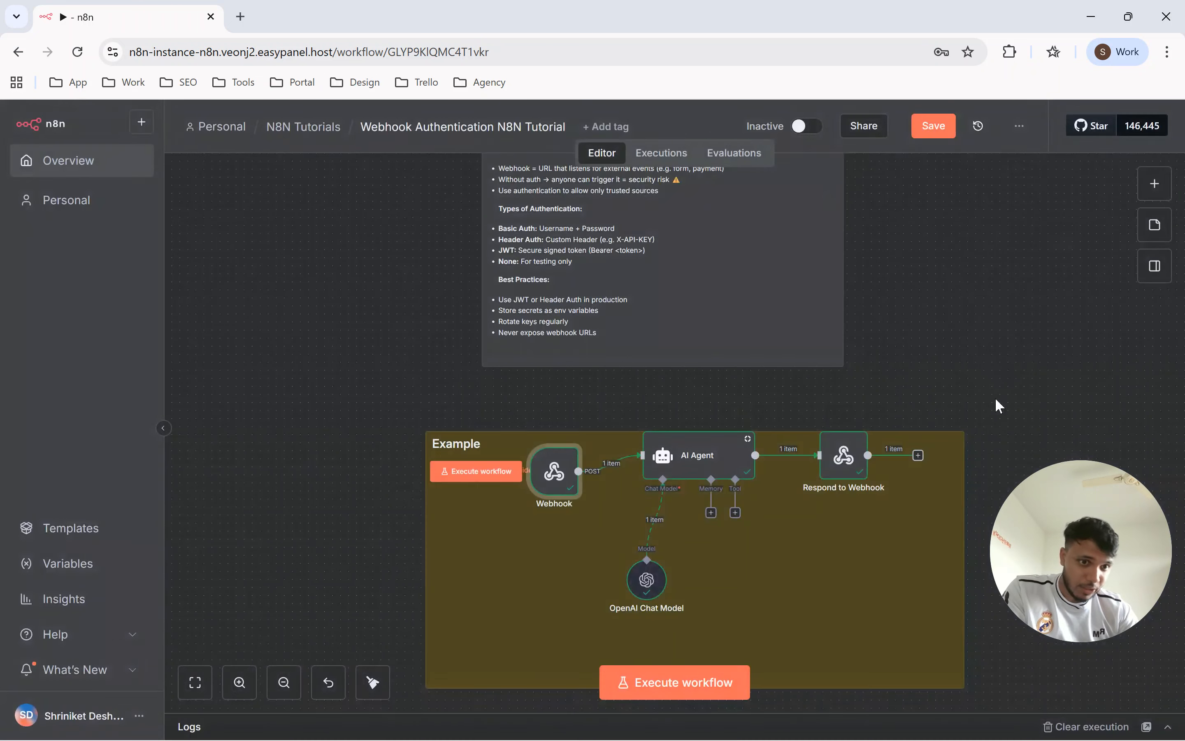
Open the AI Agent node, review its user message prompt, and return to the canvas.
click(694, 463)
double_click(694, 463)
drag(595, 338, 490, 337)
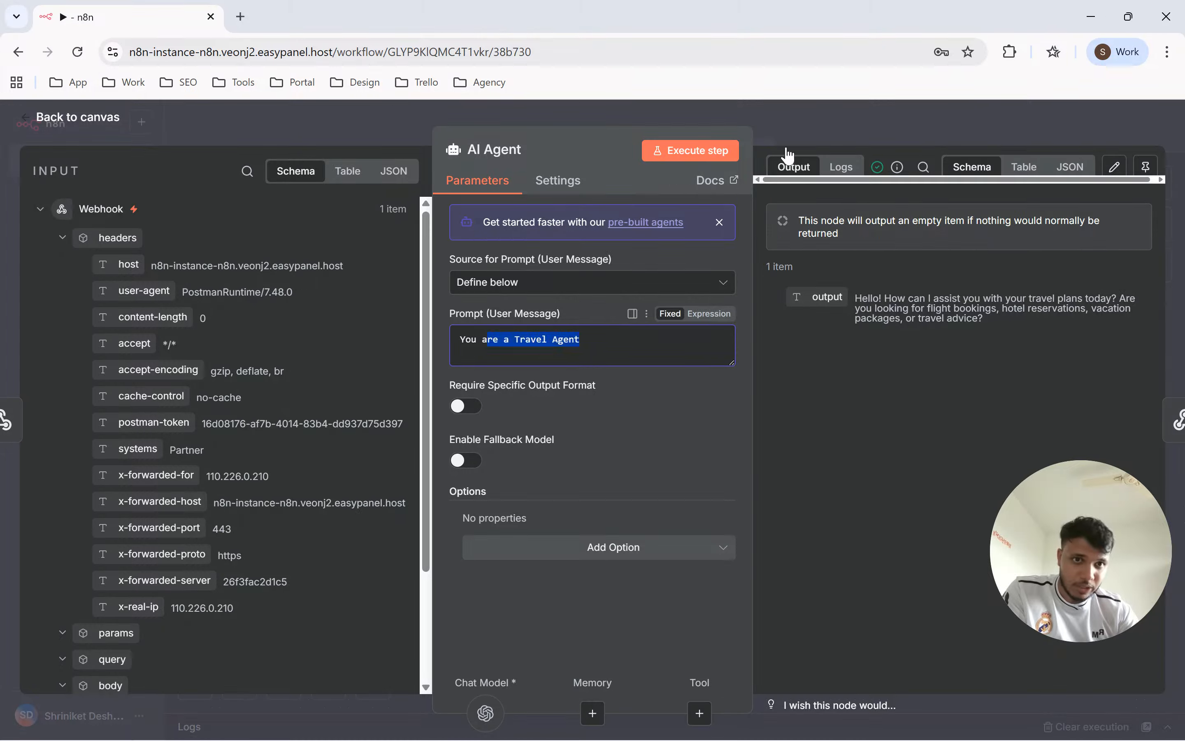
click(808, 122)
Execute the workflow from the Webhook trigger and copy the node's test URL while it listens for a test event.
mouse_move(554, 472)
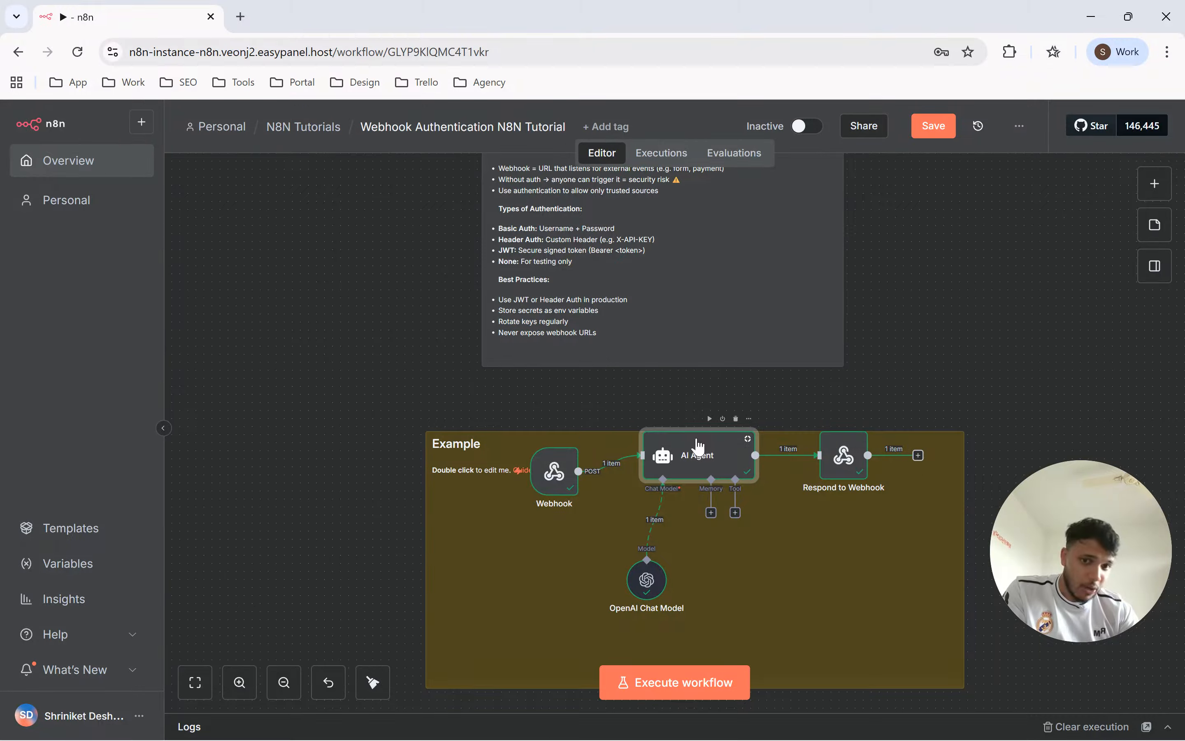
mouse_move(517, 482)
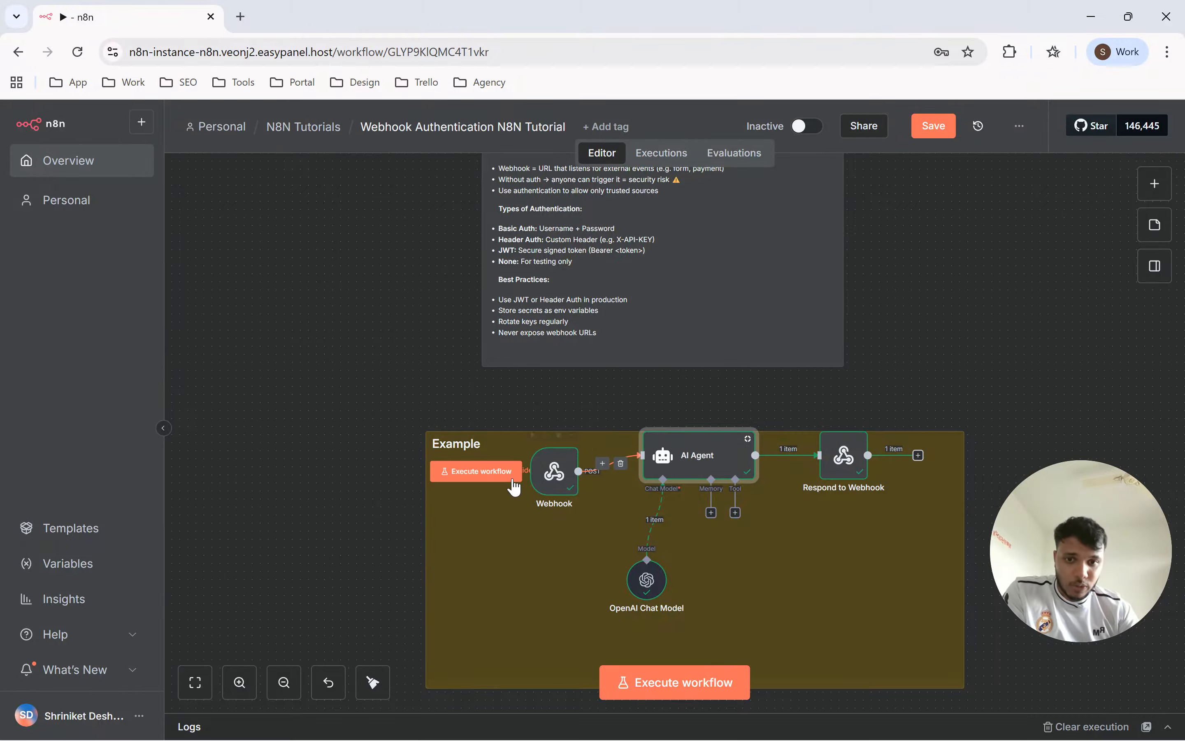
click(474, 476)
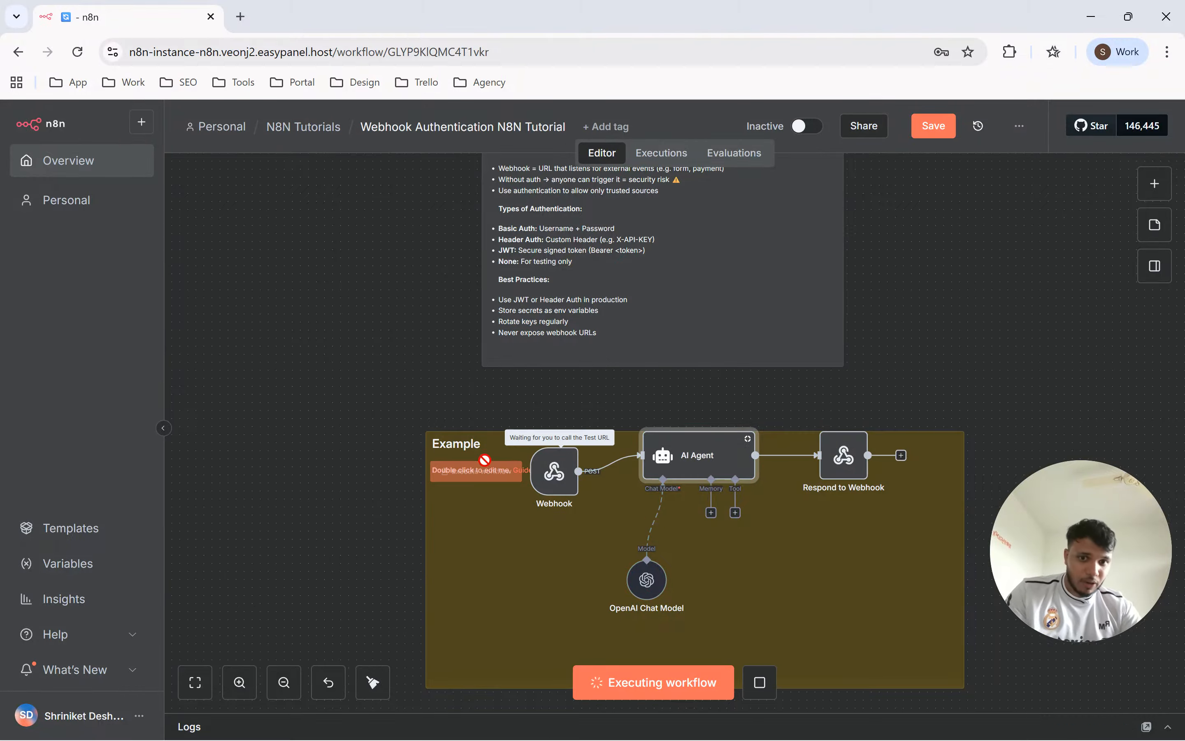
double_click(560, 469)
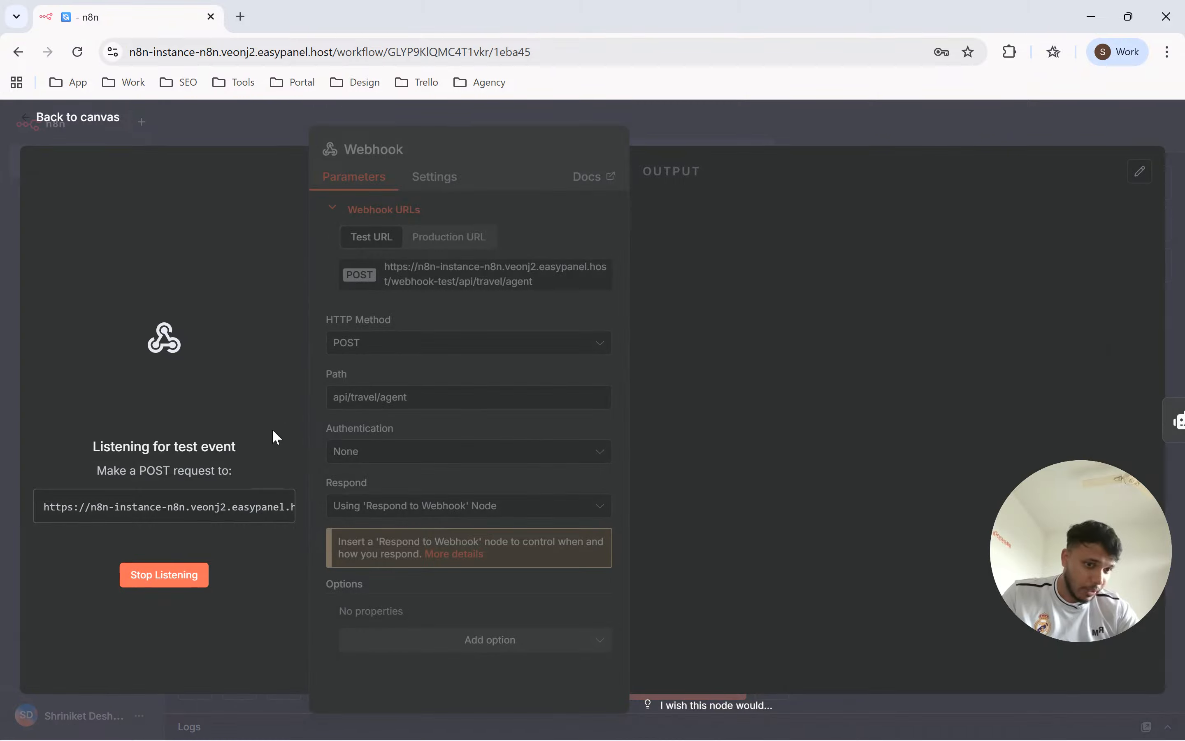
click(153, 504)
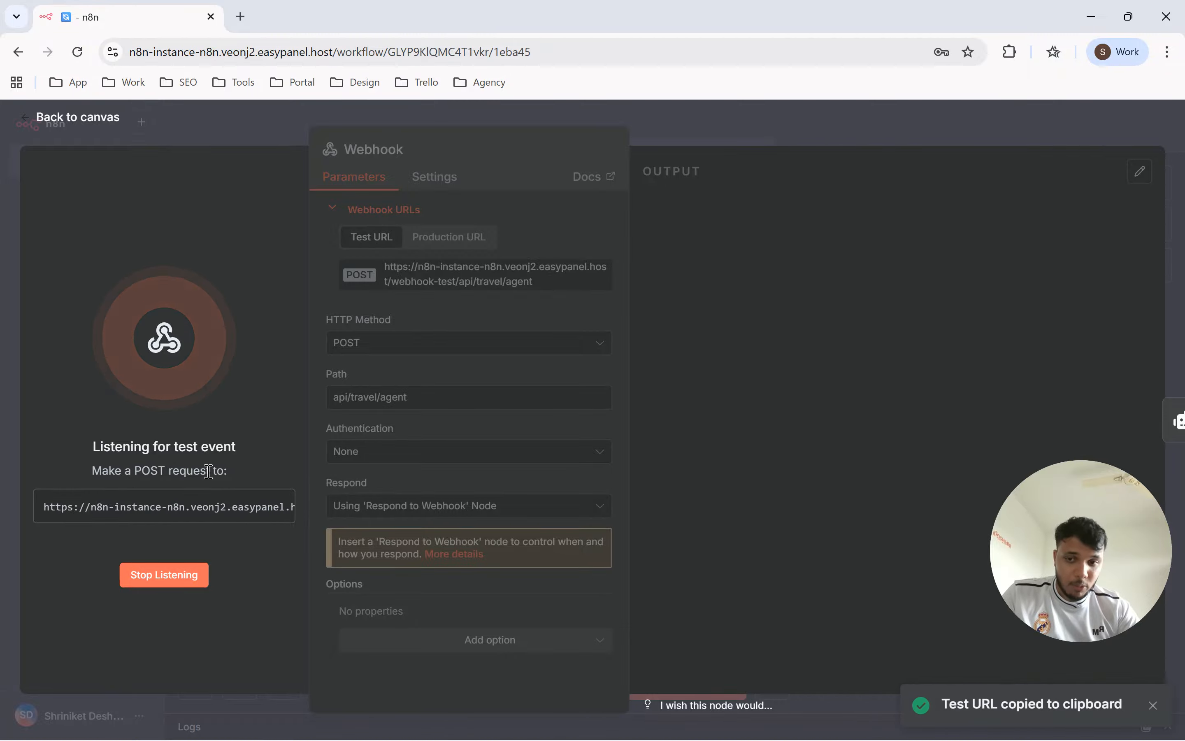
click(218, 517)
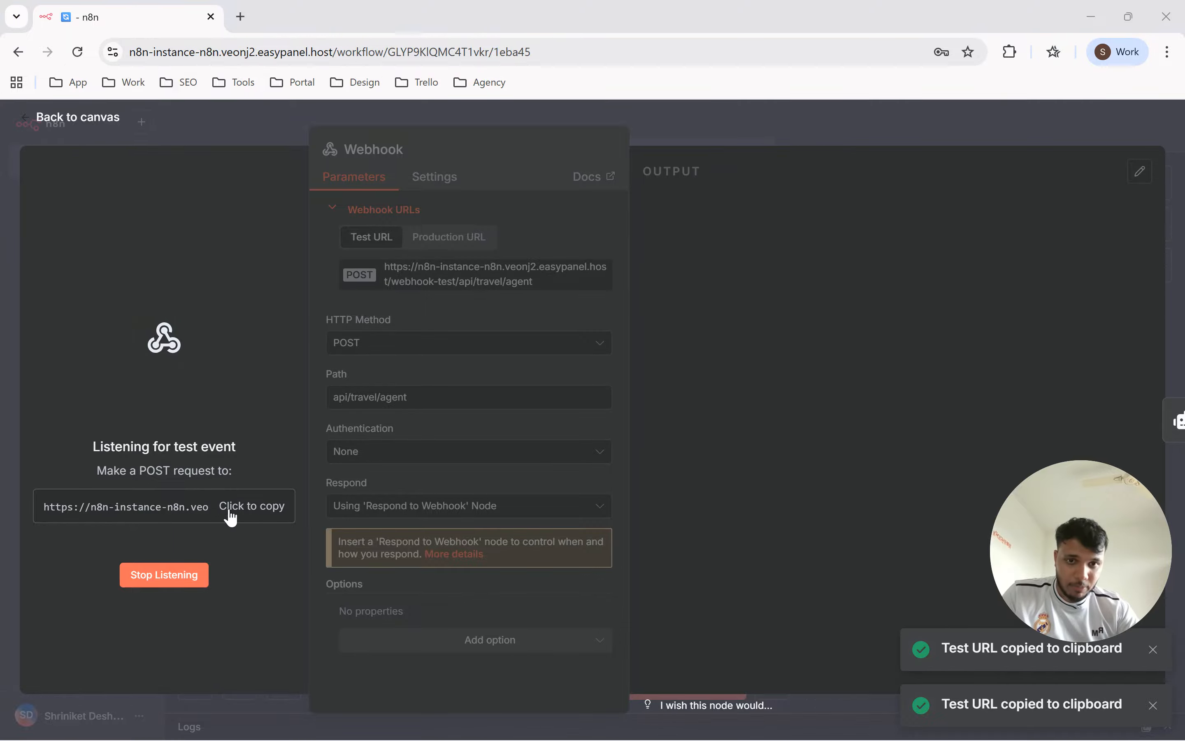
Switch to Postman and replace the request URL with the copied webhook test URL.
key(alt+Tab)
key(alt+Tab)
key(alt+Tab)
key(alt+Tab)
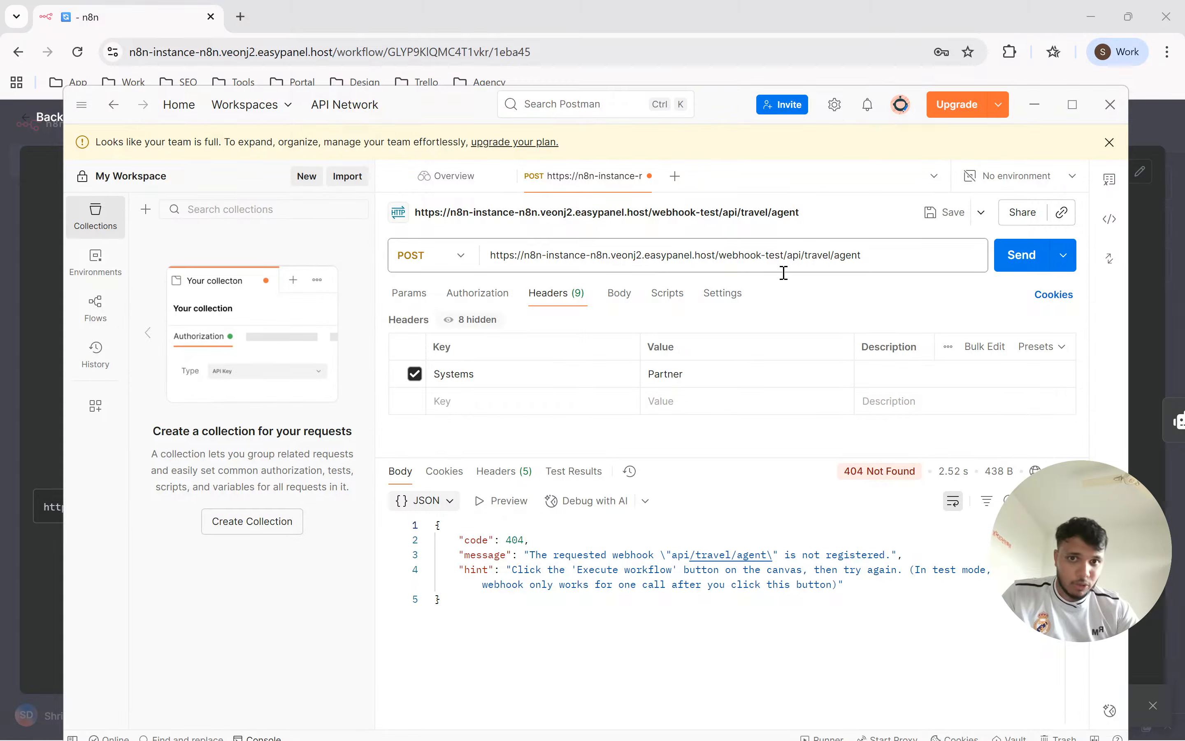
double_click(637, 255)
key(ctrl+a)
key(ctrl+v)
Set the request method to POST and send the request to the webhook.
click(451, 263)
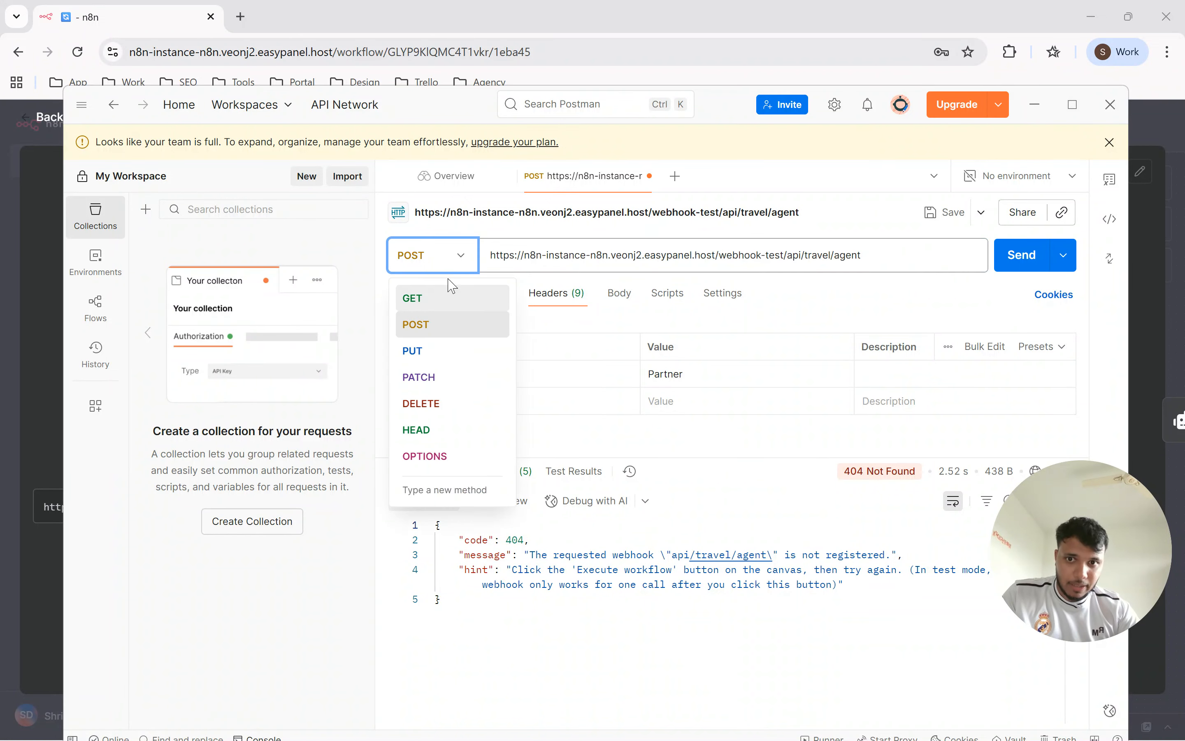
click(435, 325)
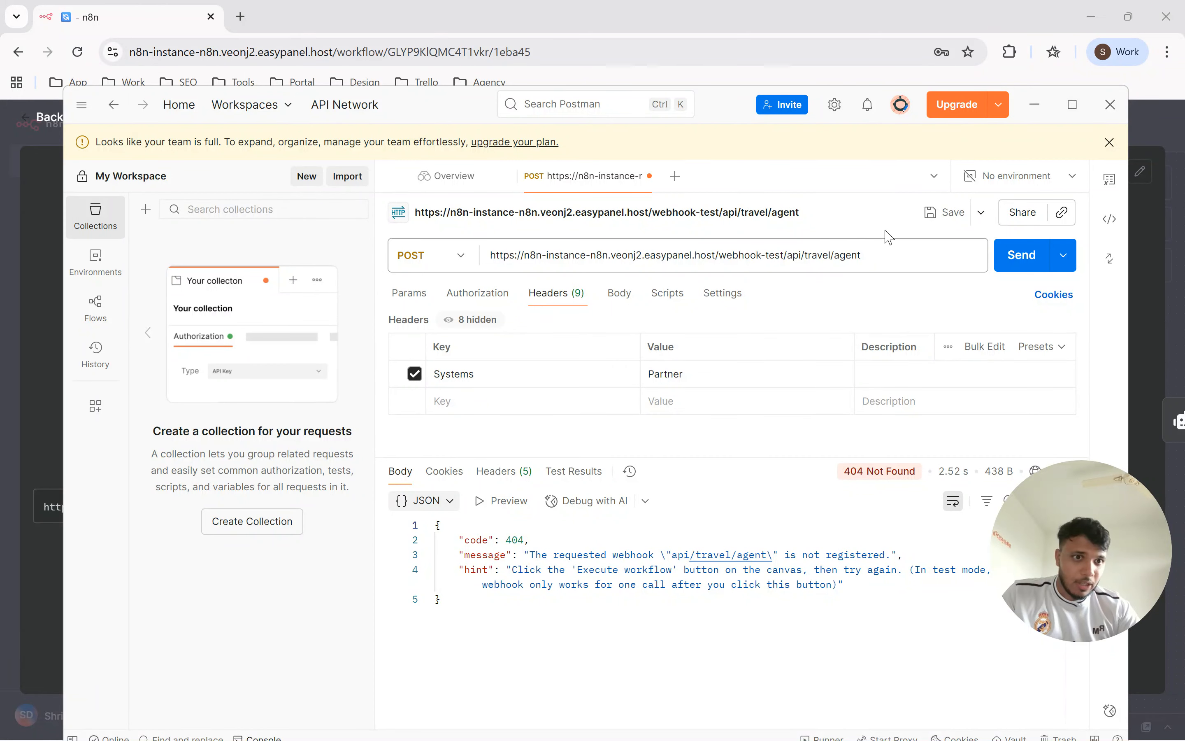
click(1008, 254)
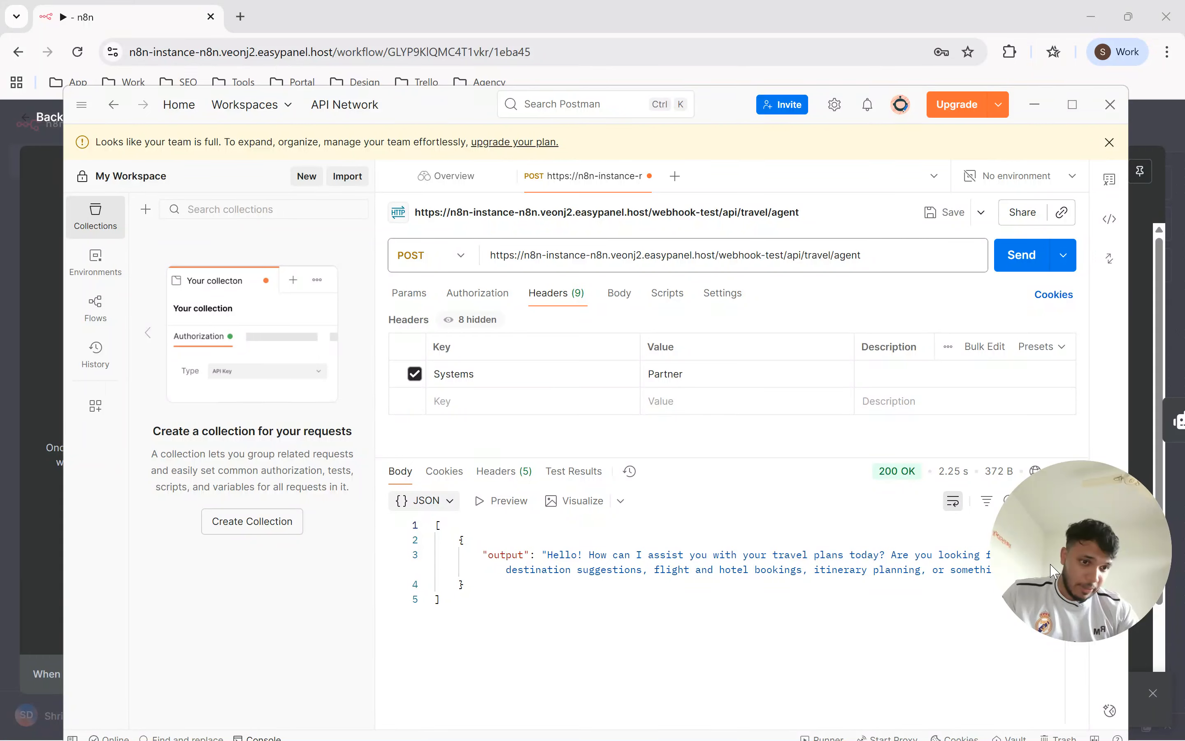
Examine the travel agent's output message in the JSON response body.
double_click(538, 570)
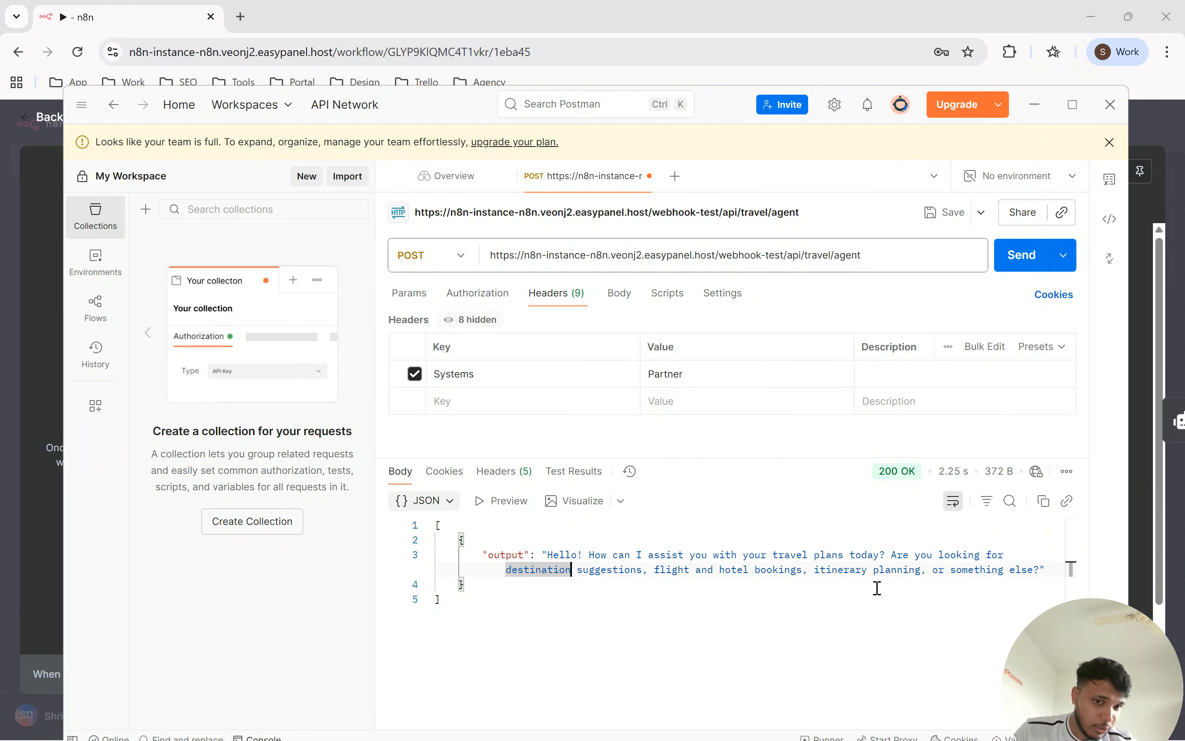
drag(979, 162, 978, 162)
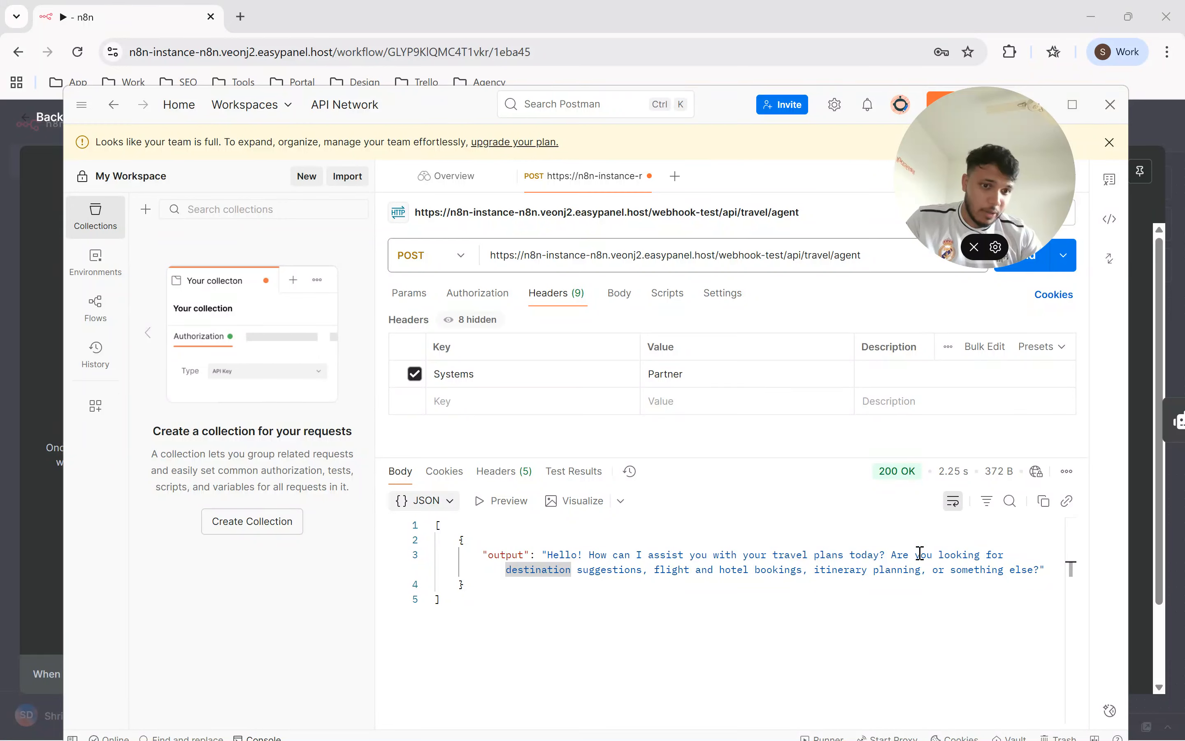
drag(613, 571, 636, 571)
click(600, 570)
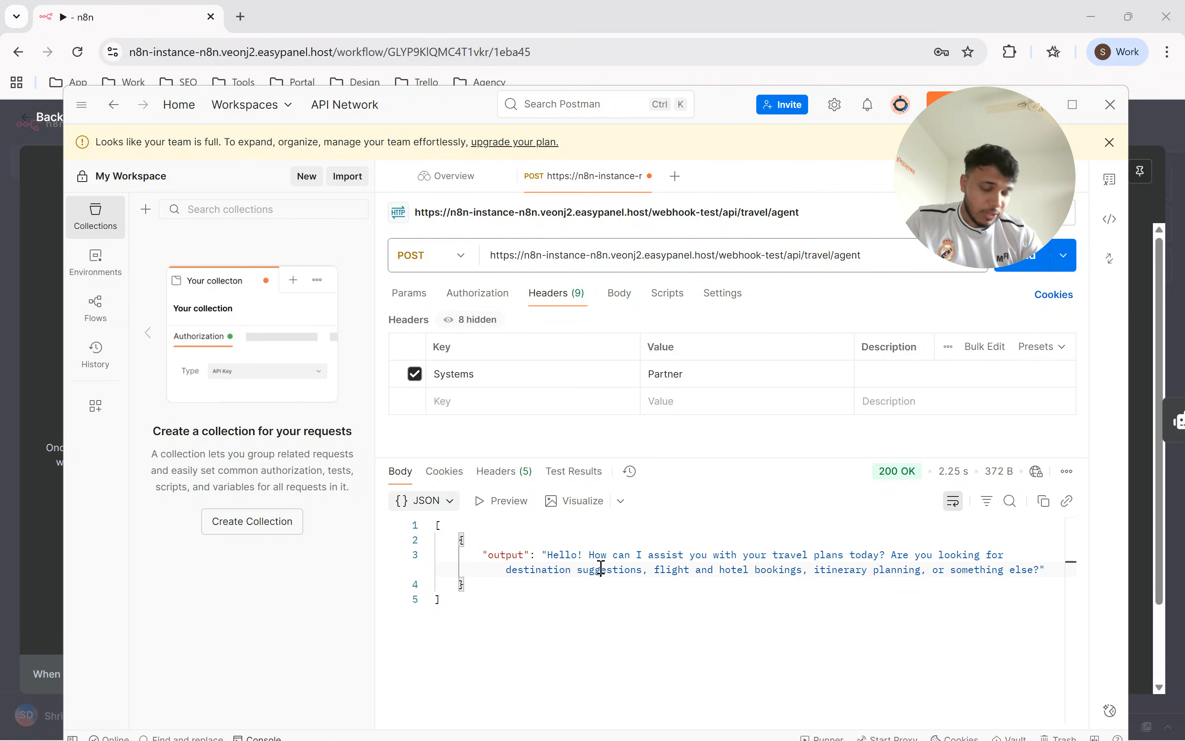
click(31, 264)
key(alt+Tab)
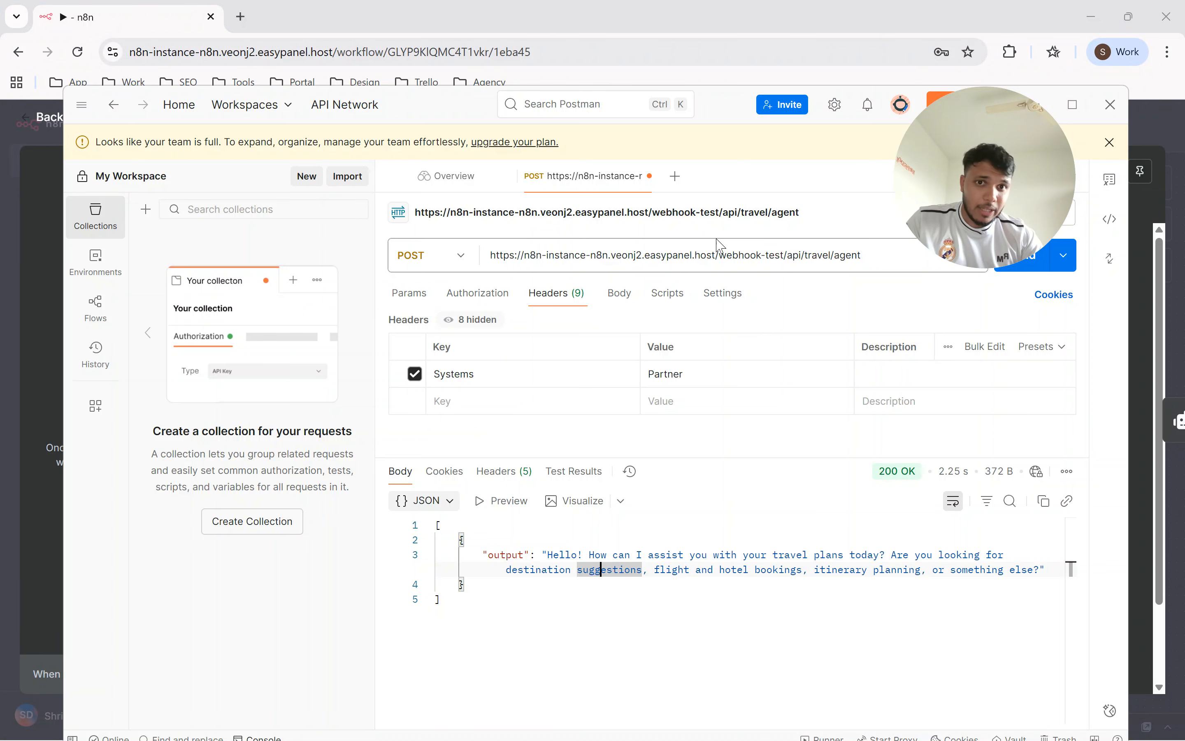
Select the webhook request URL for inspection, switch back to n8n and return to the workflow canvas.
triple_click(701, 256)
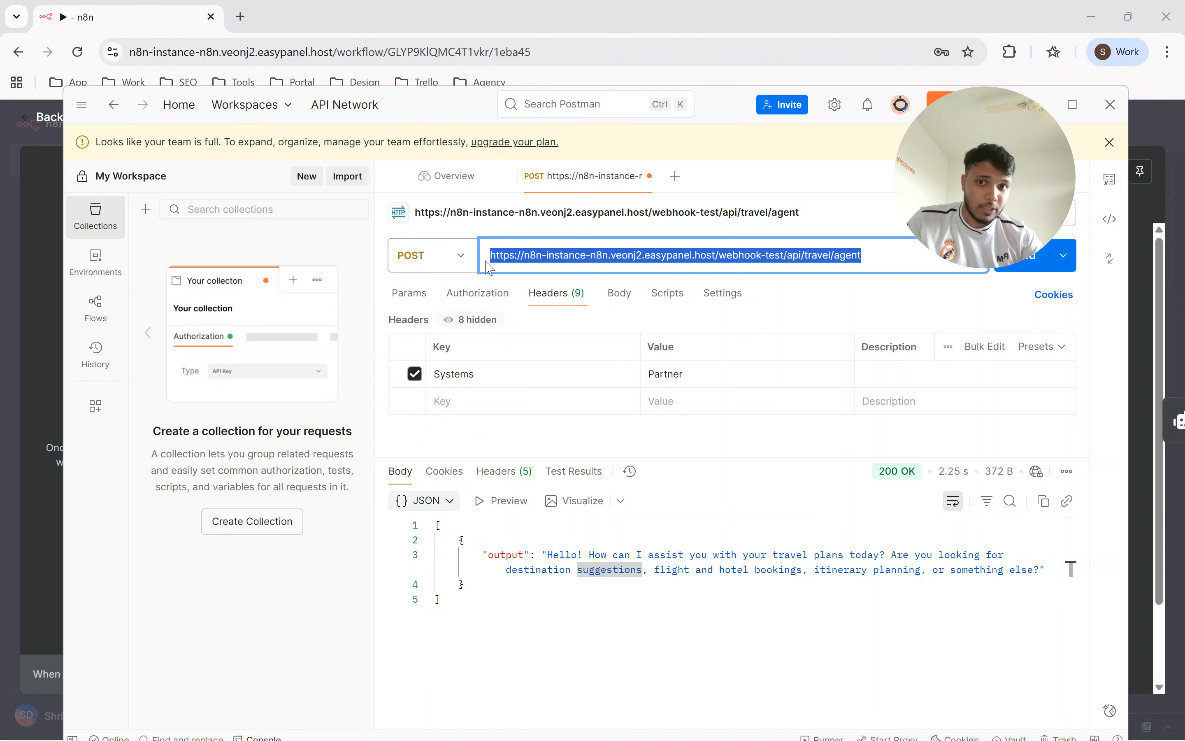
key(alt+Tab)
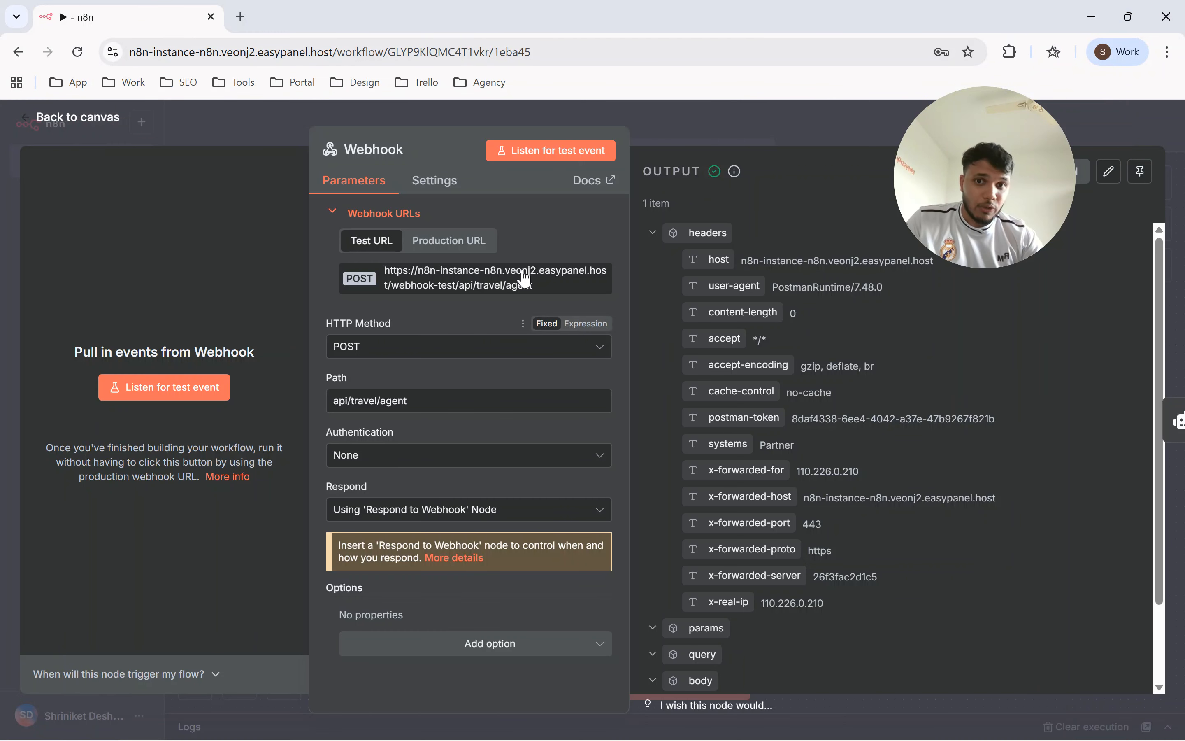
click(663, 115)
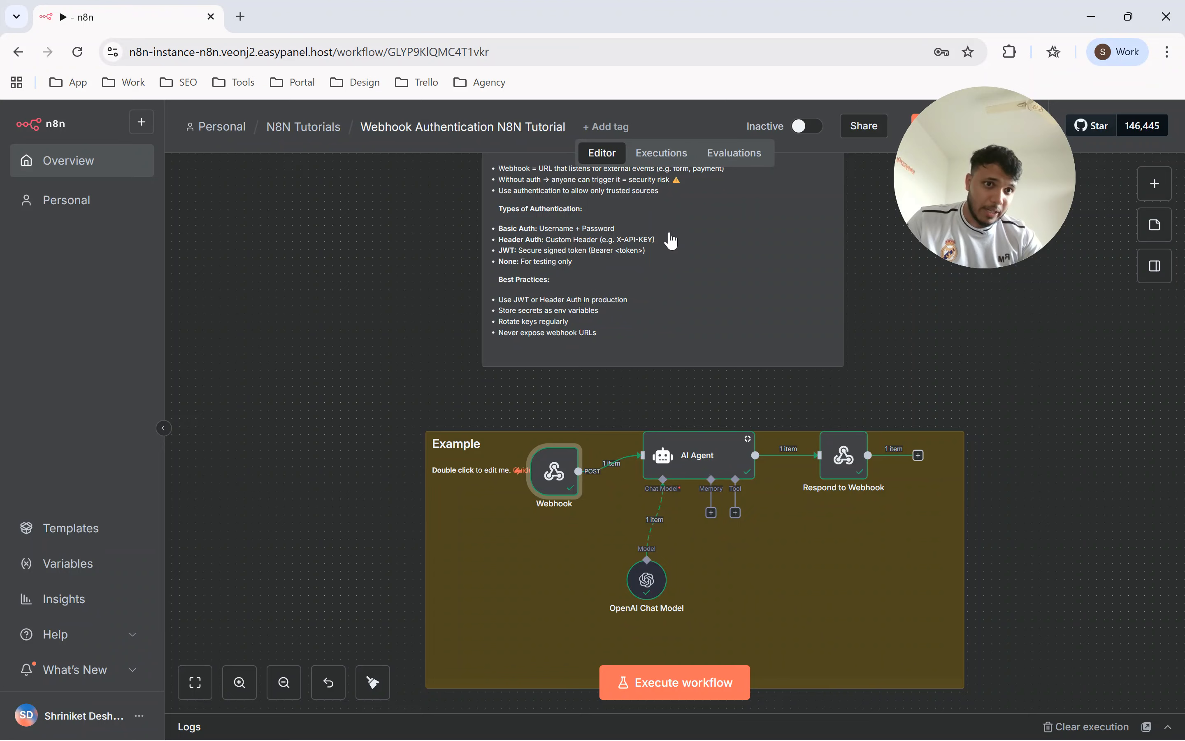
drag(961, 198, 1070, 499)
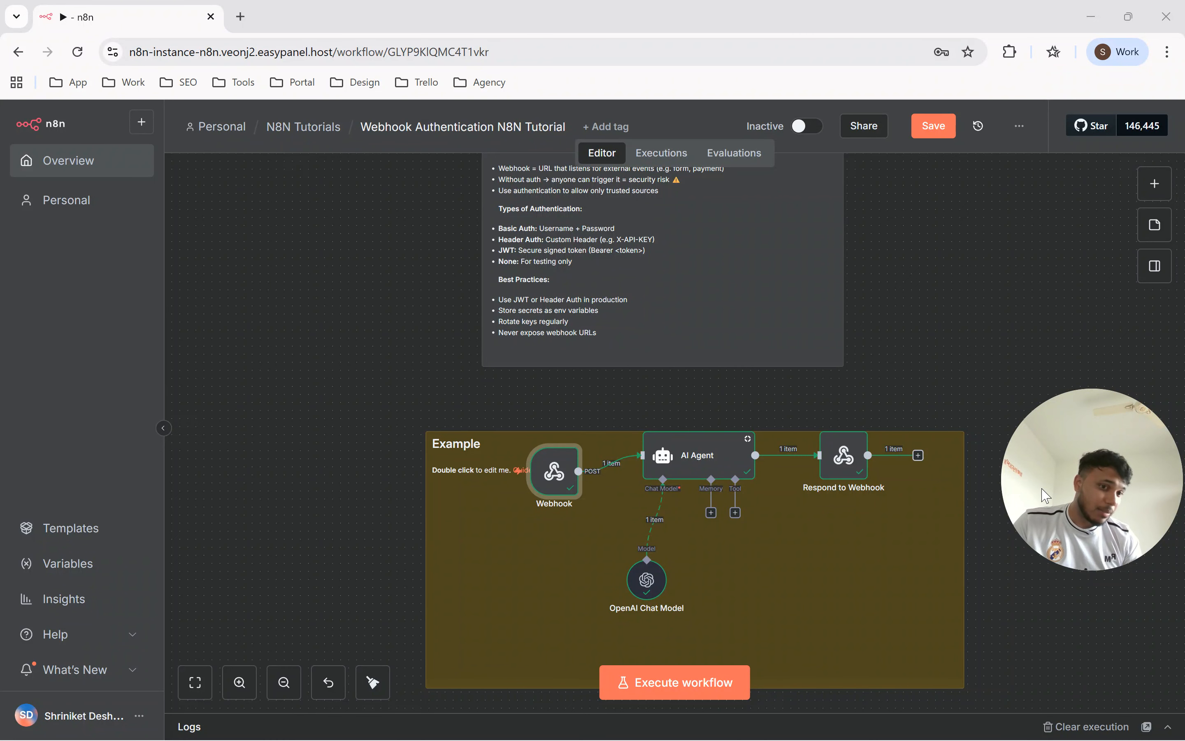
Set the Webhook node's authentication to Basic Auth.
mouse_move(556, 482)
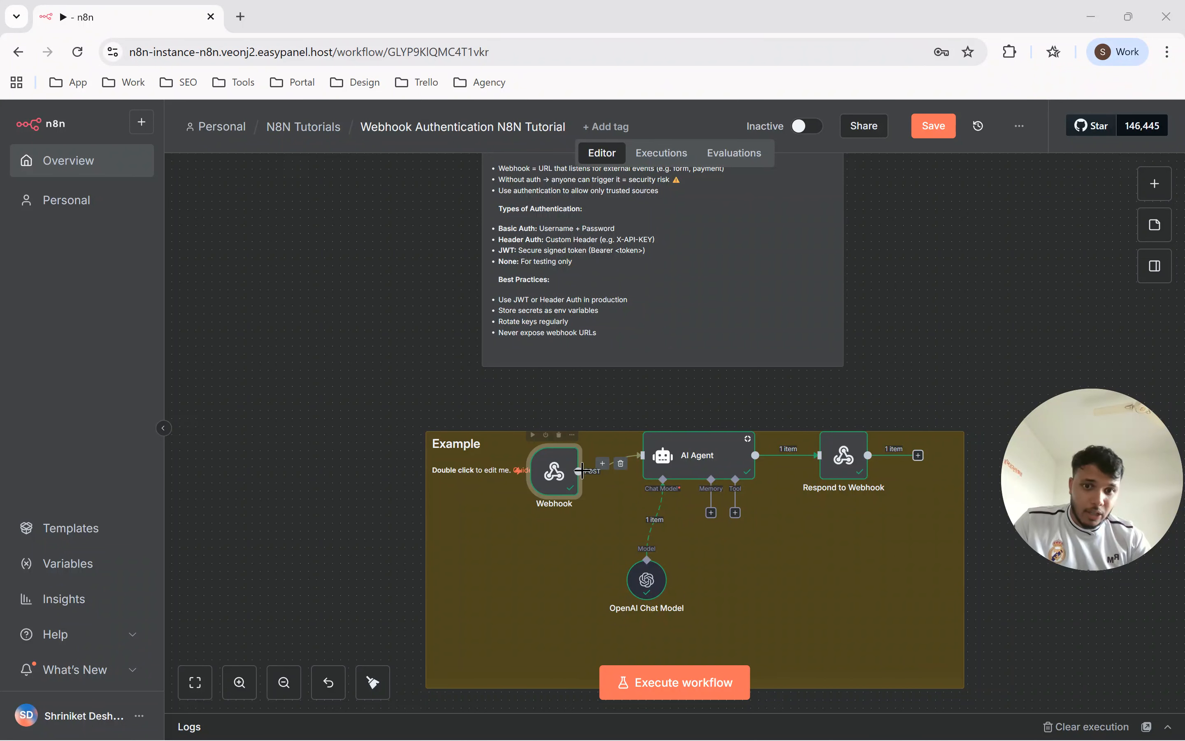
double_click(555, 485)
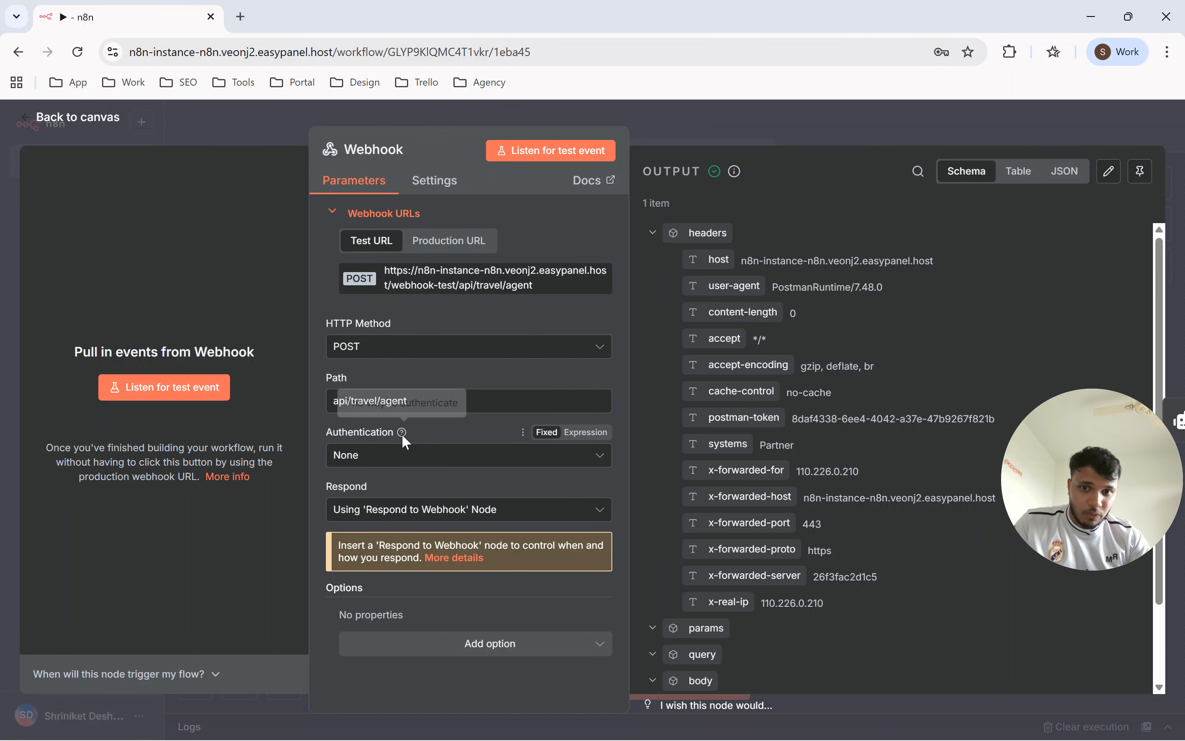
click(436, 466)
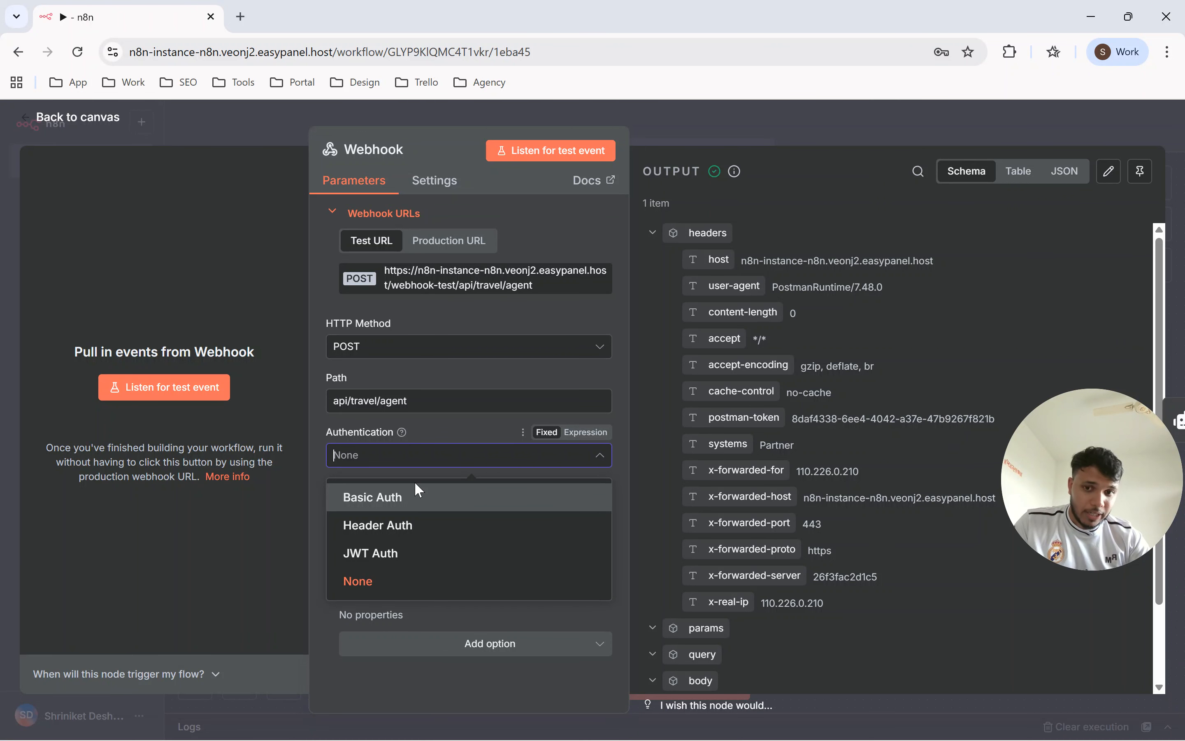
click(412, 496)
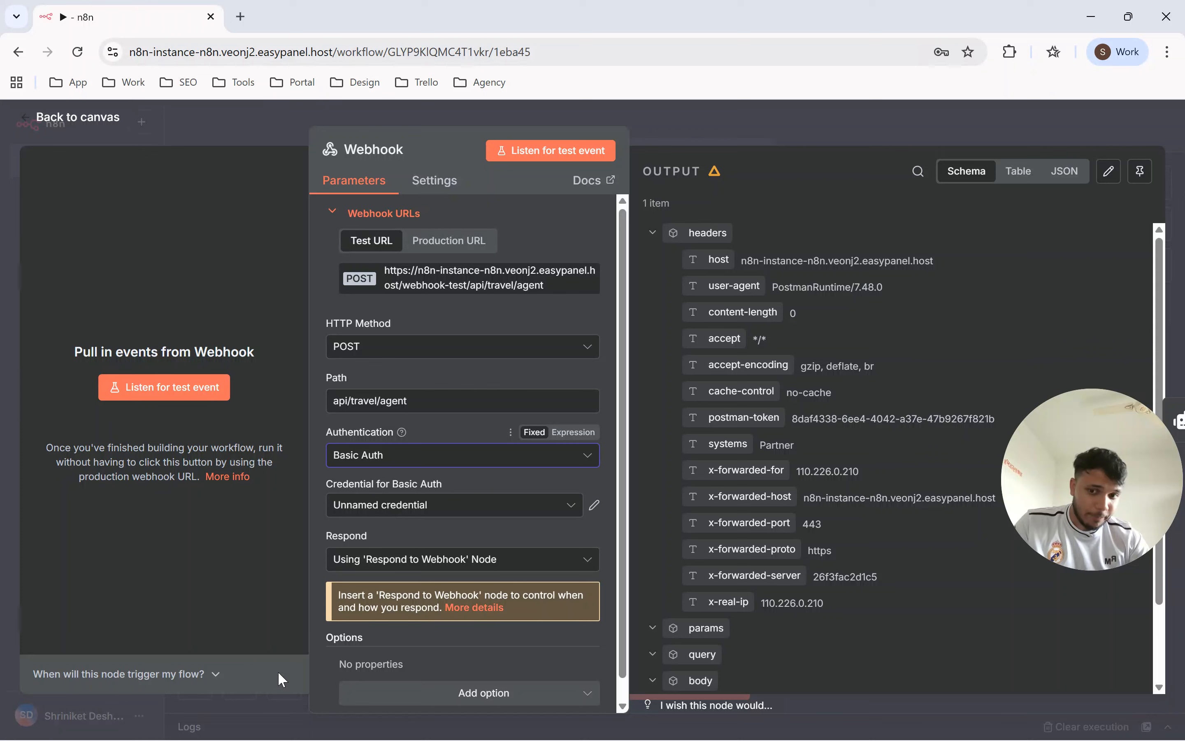
click(424, 454)
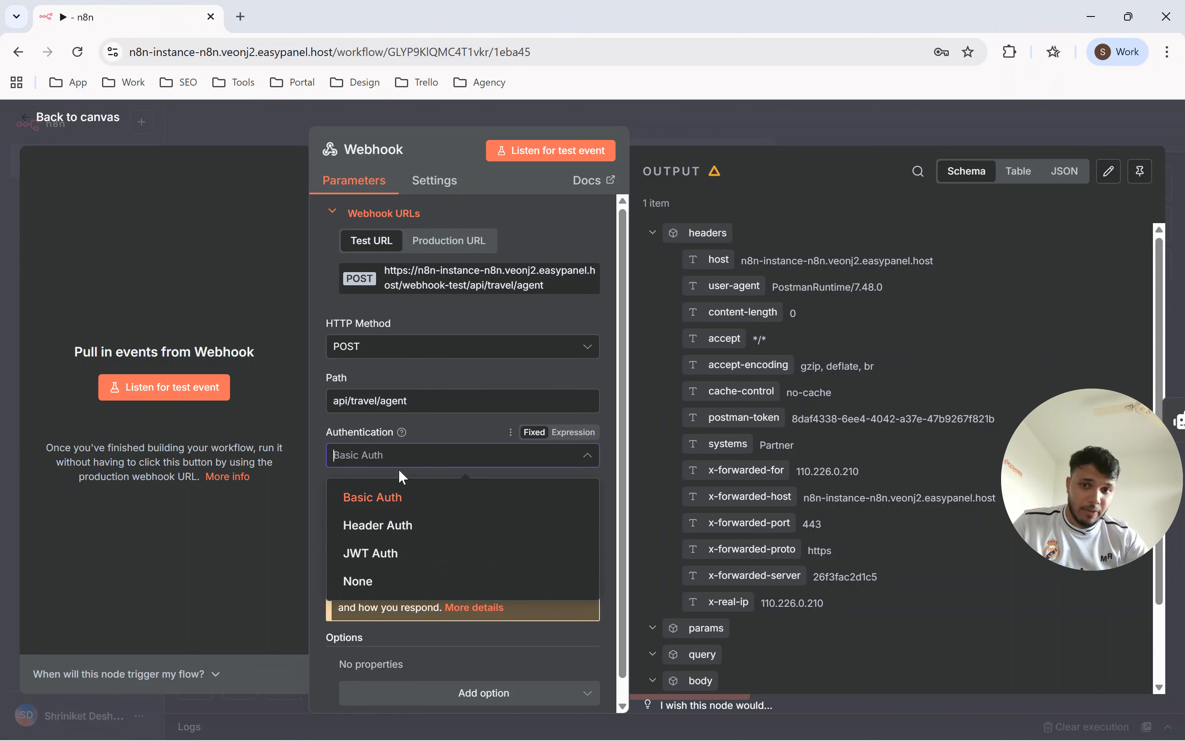
click(379, 502)
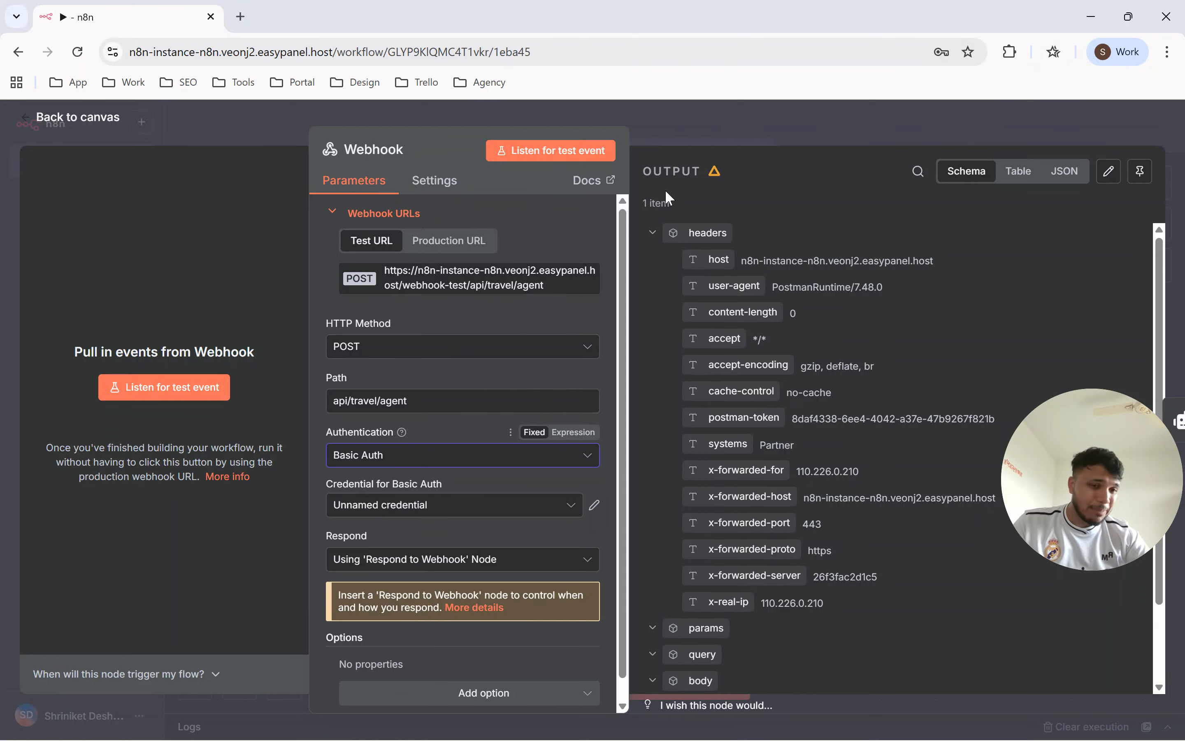
Return to the canvas and read the sticky note's section on types of authentication.
click(707, 121)
scroll(613, 321, up, 2)
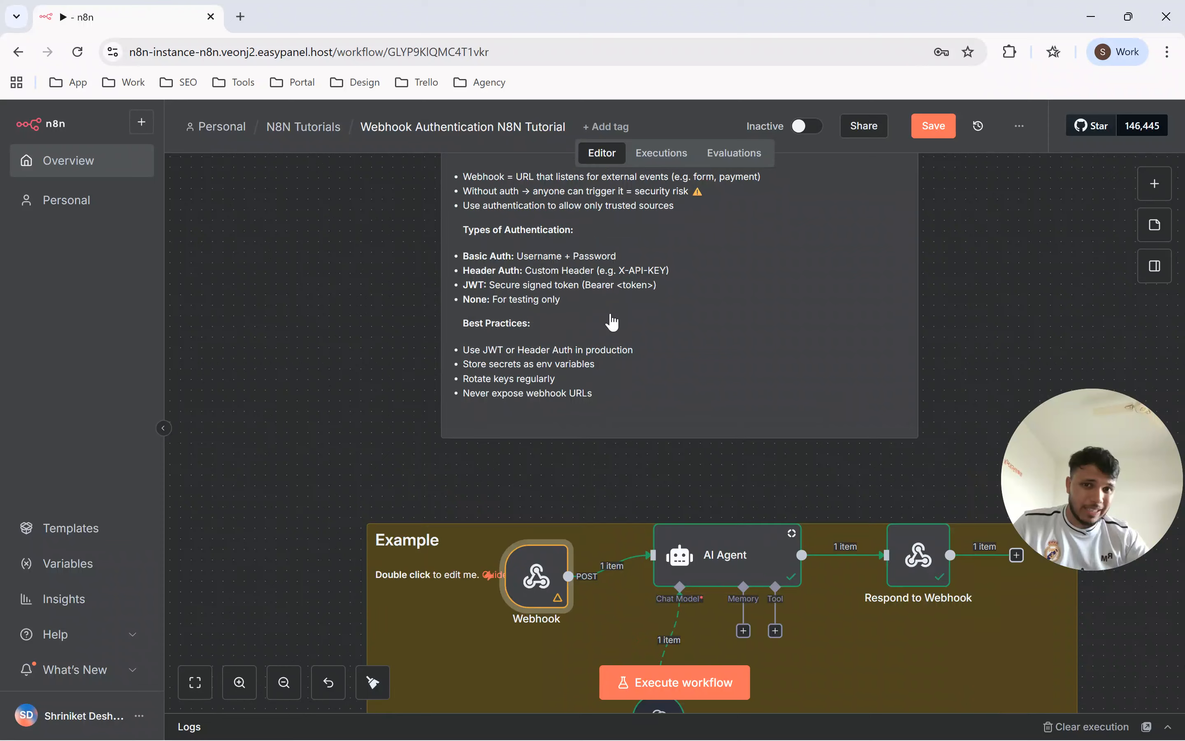
scroll(612, 321, up, 2)
scroll(642, 292, up, 1)
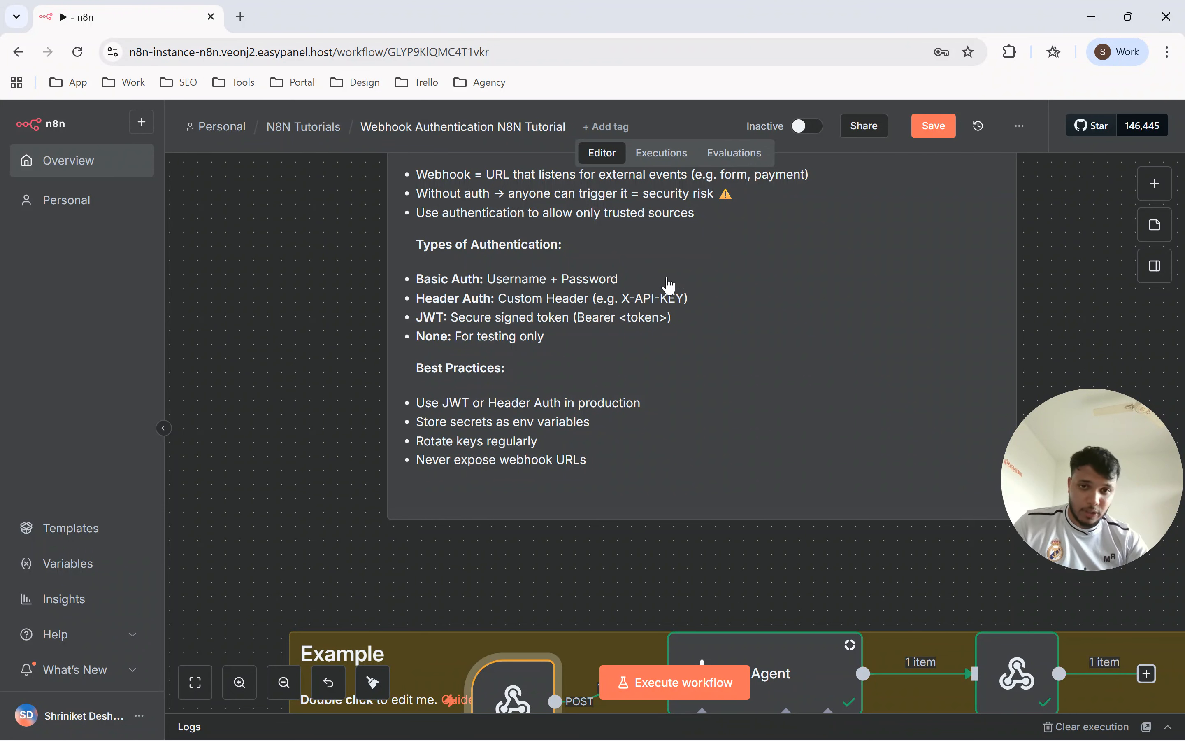
Reopen the Webhook node, keep Basic Auth as its authentication and start a new credential for it.
scroll(763, 337, down, 5)
double_click(620, 502)
click(421, 468)
click(399, 496)
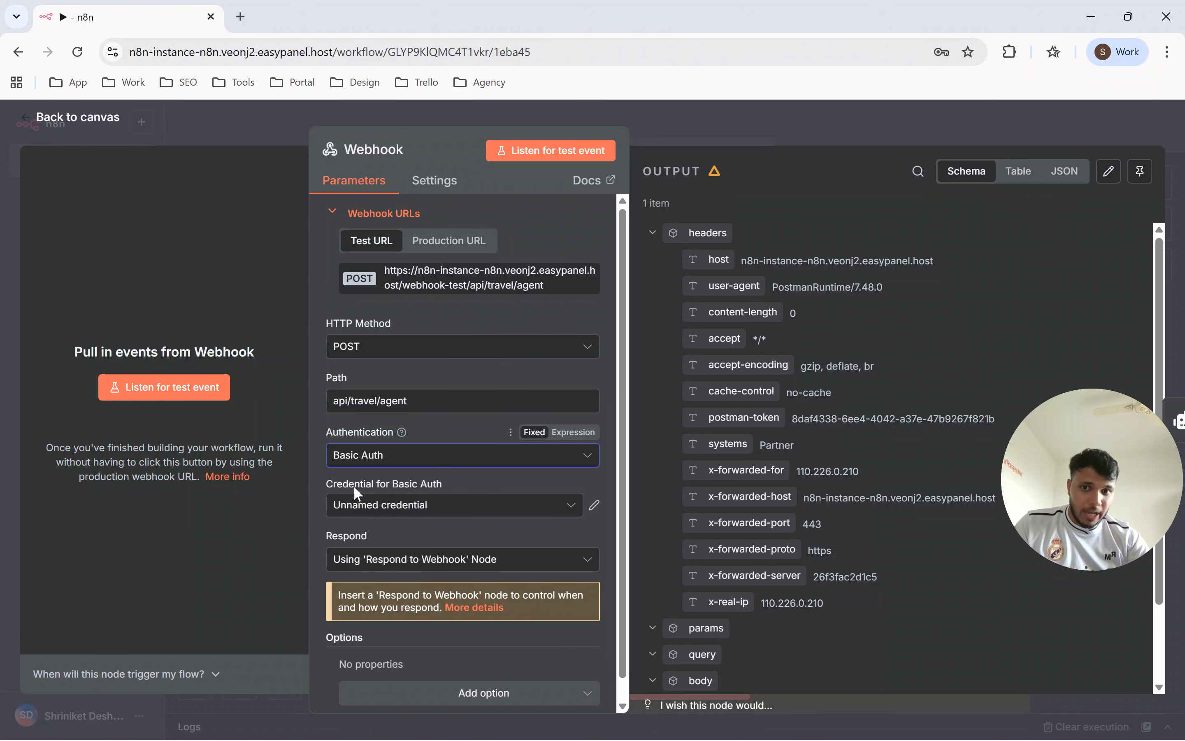
drag(349, 483, 390, 489)
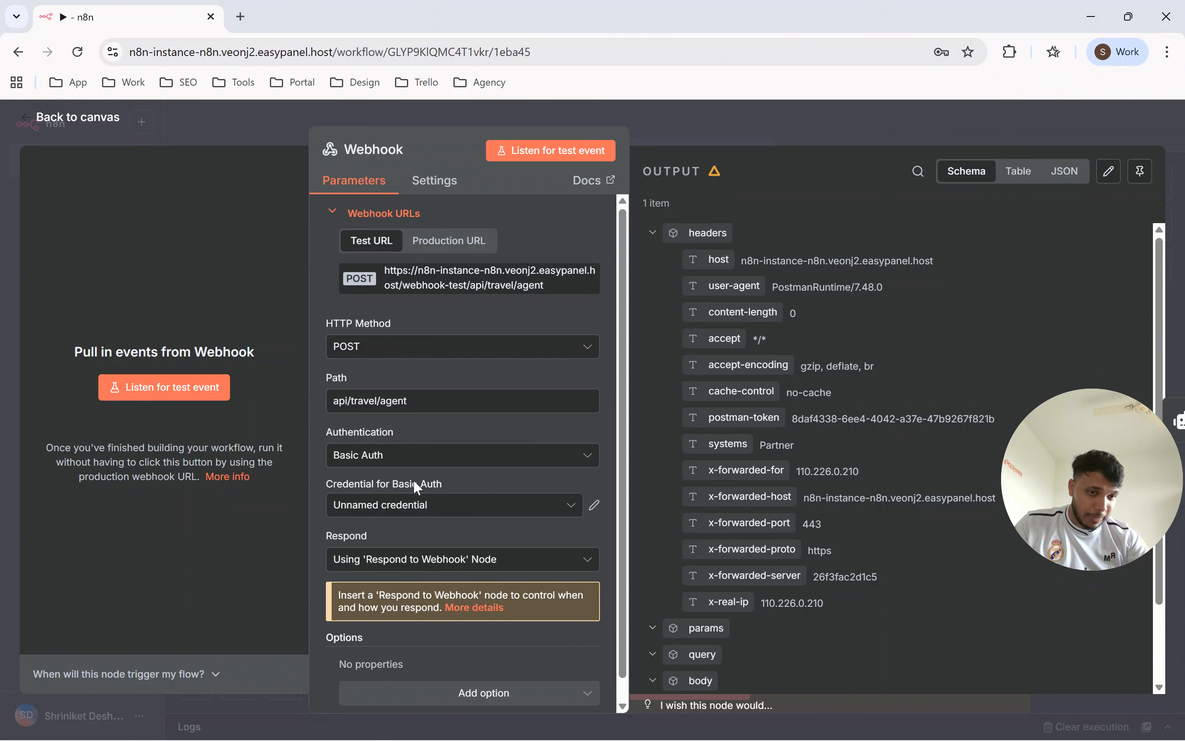
click(409, 505)
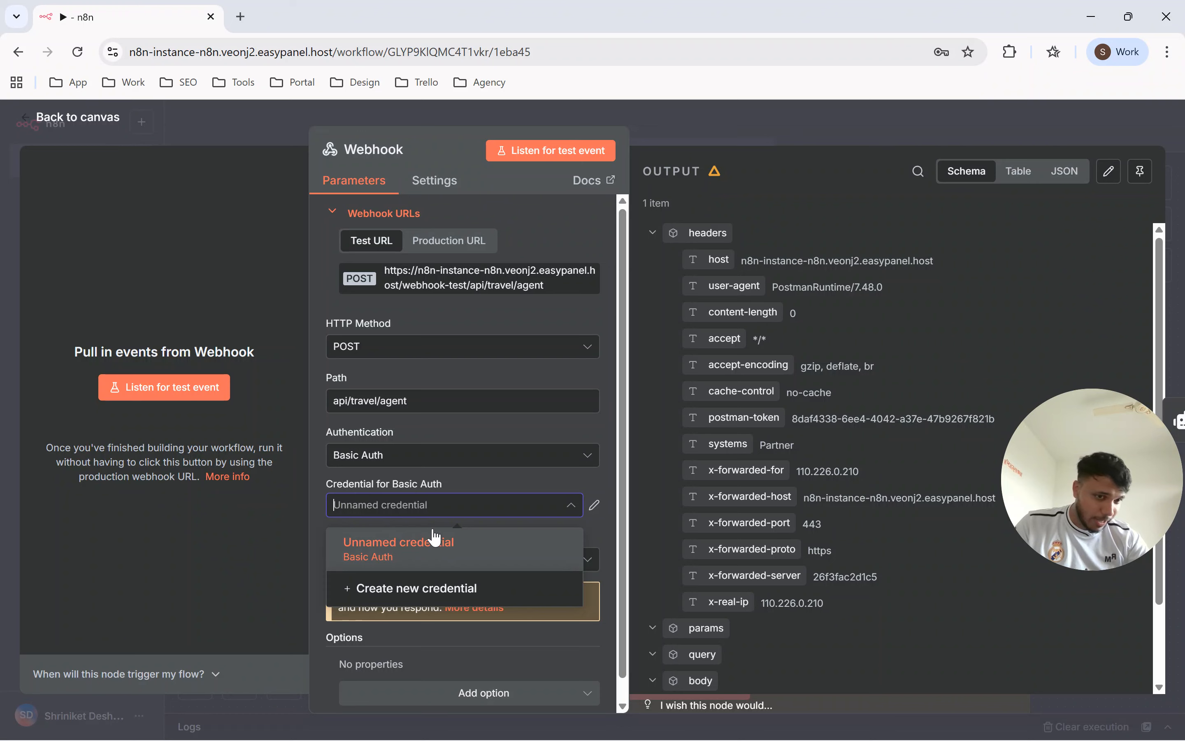
click(443, 588)
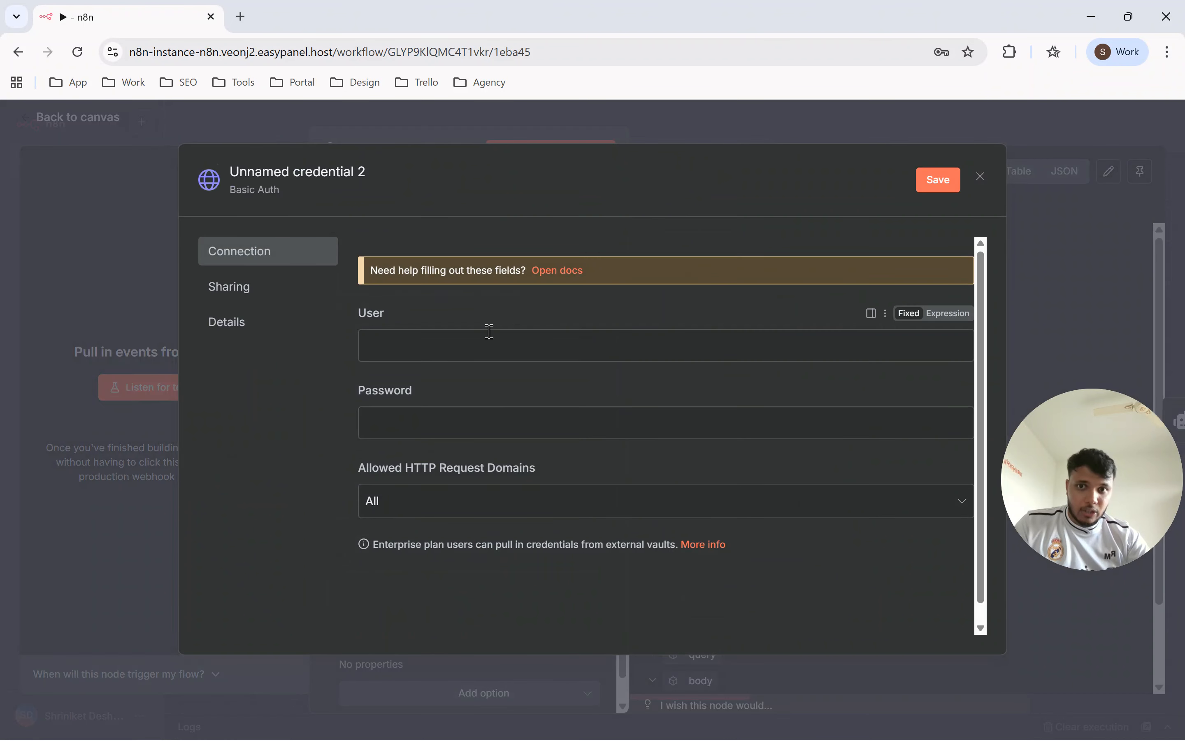
Fill in the new Basic Auth credential with the user Admin and the account password.
double_click(420, 313)
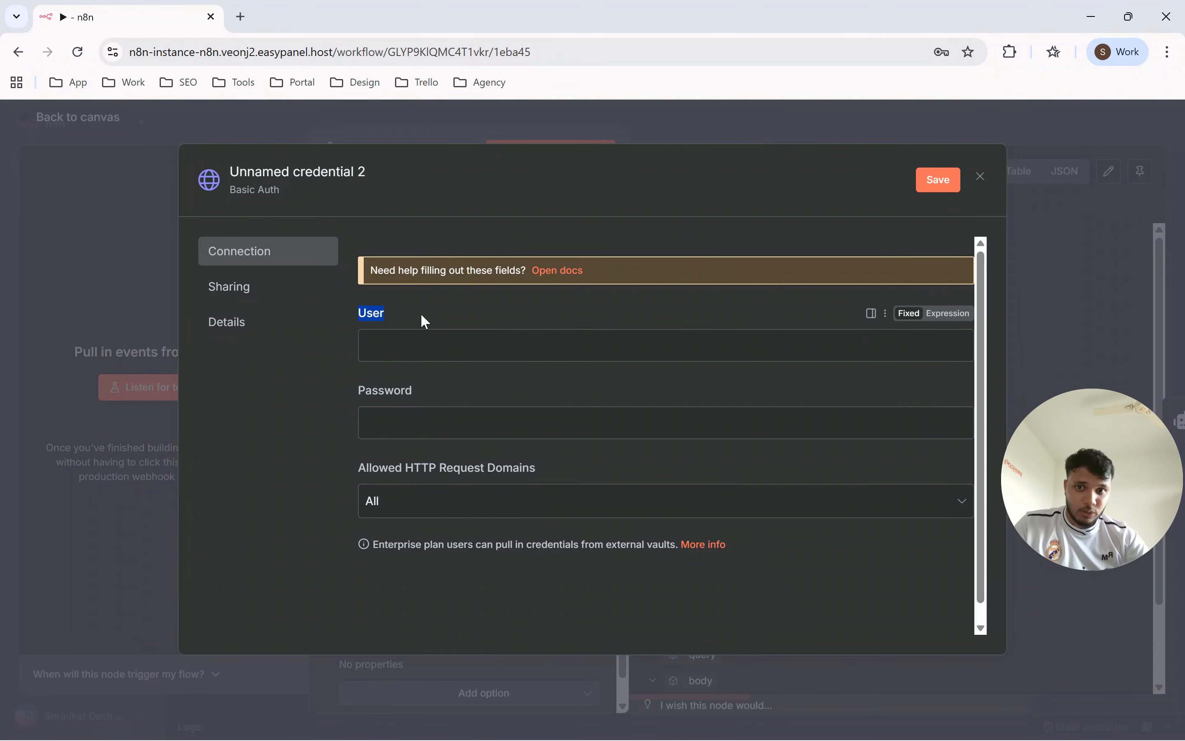
click(425, 388)
click(417, 343)
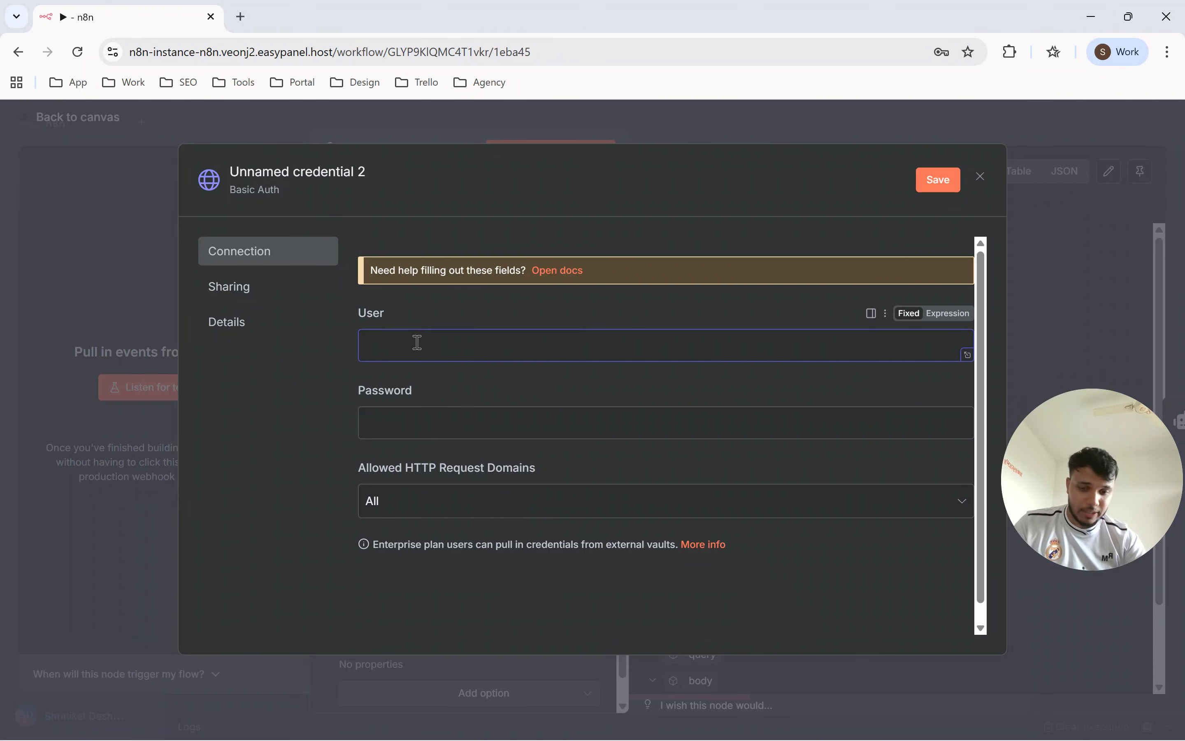
text(Admin)
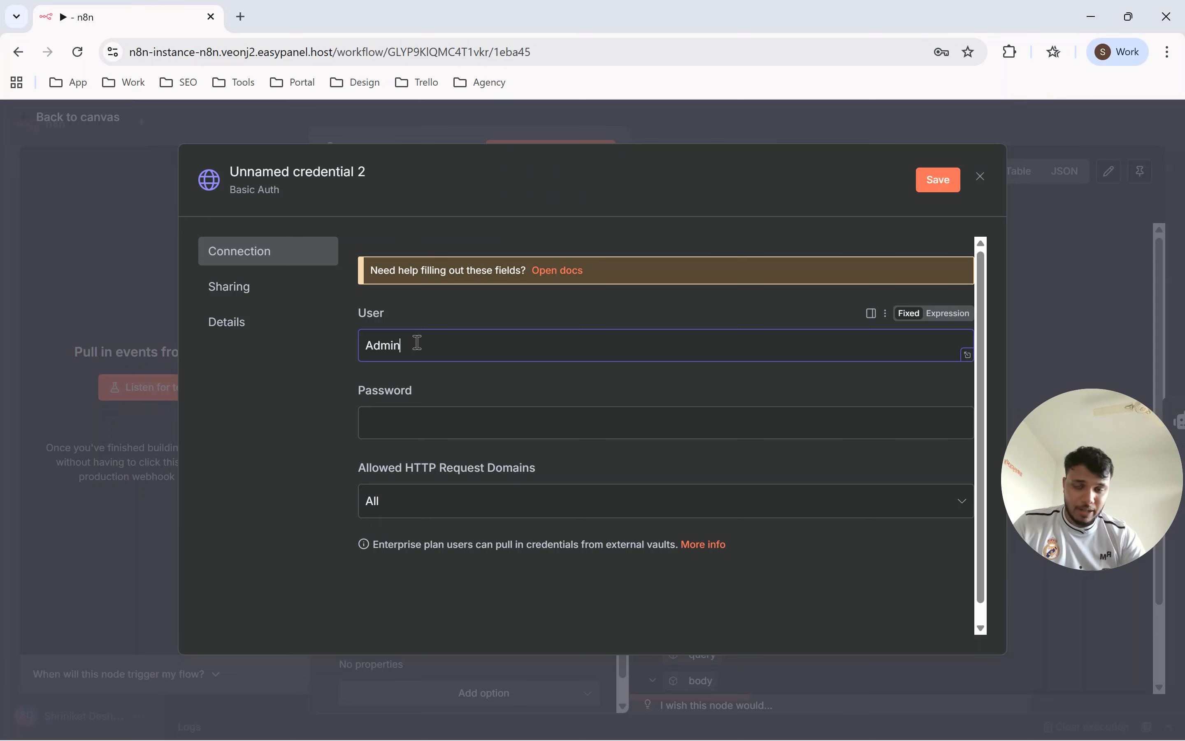
click(385, 425)
text(•••••)
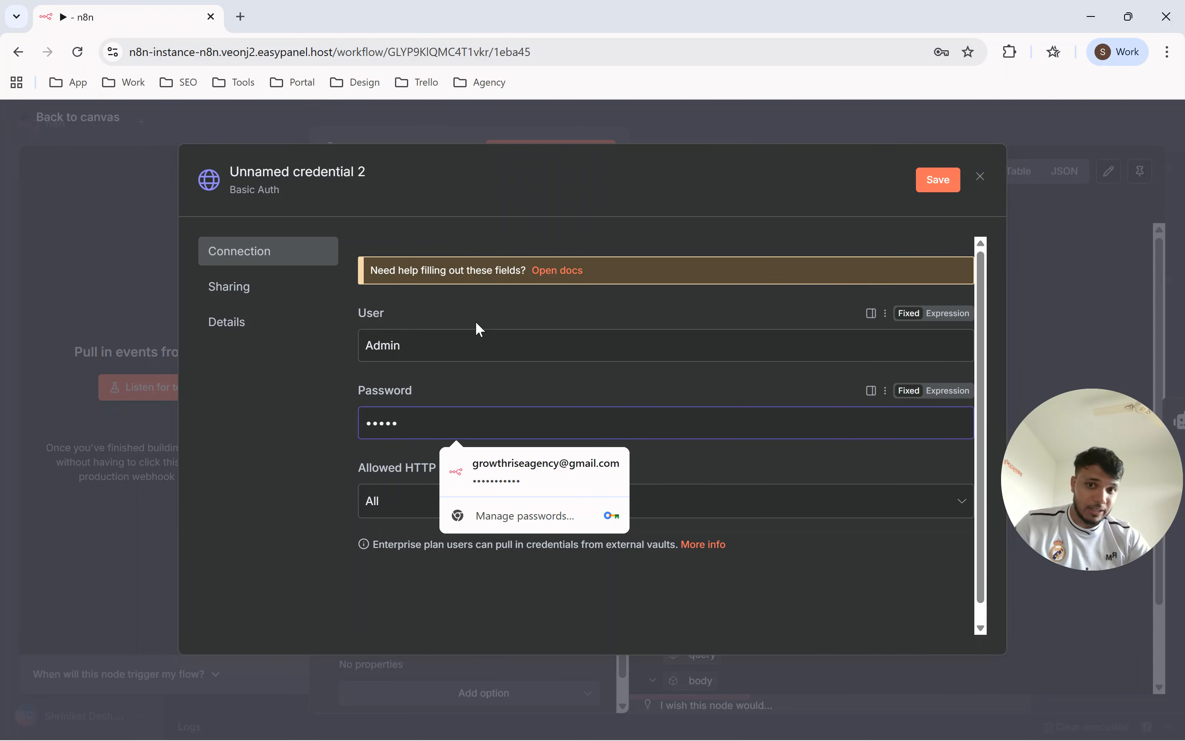
Save and close the new Basic Auth credential, dismissing the browser's offer to update the stored password.
click(396, 346)
drag(396, 350, 351, 345)
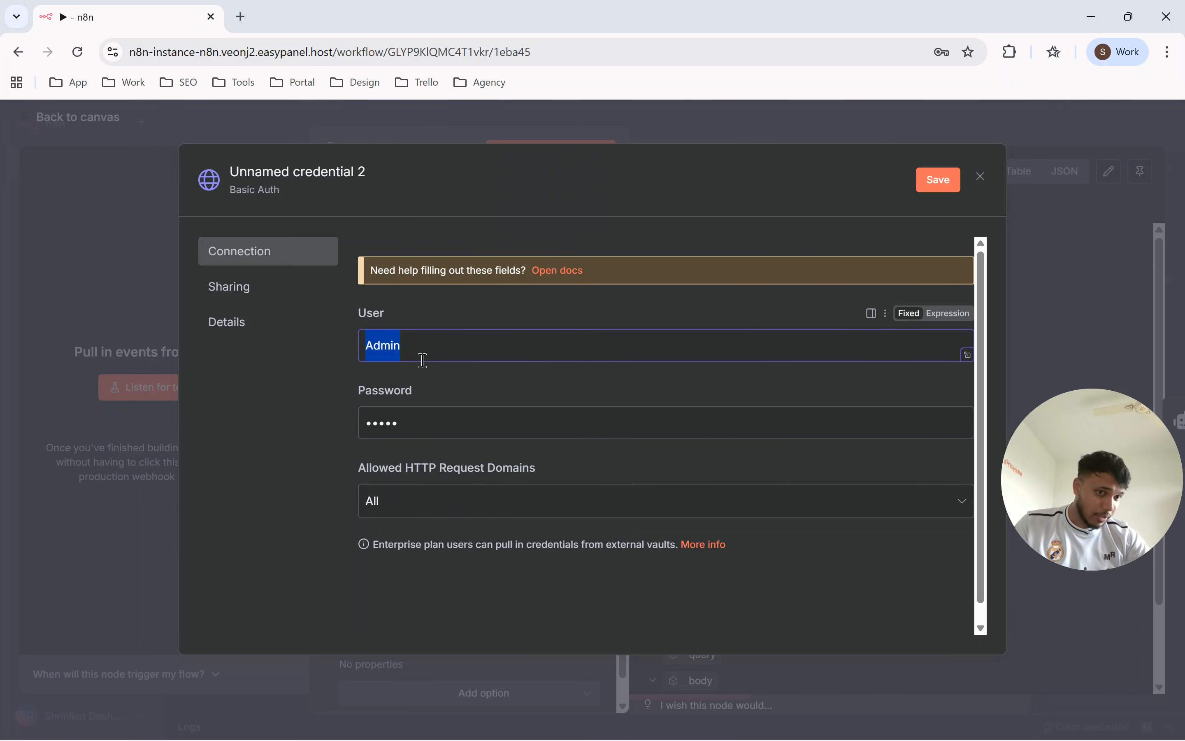
click(466, 327)
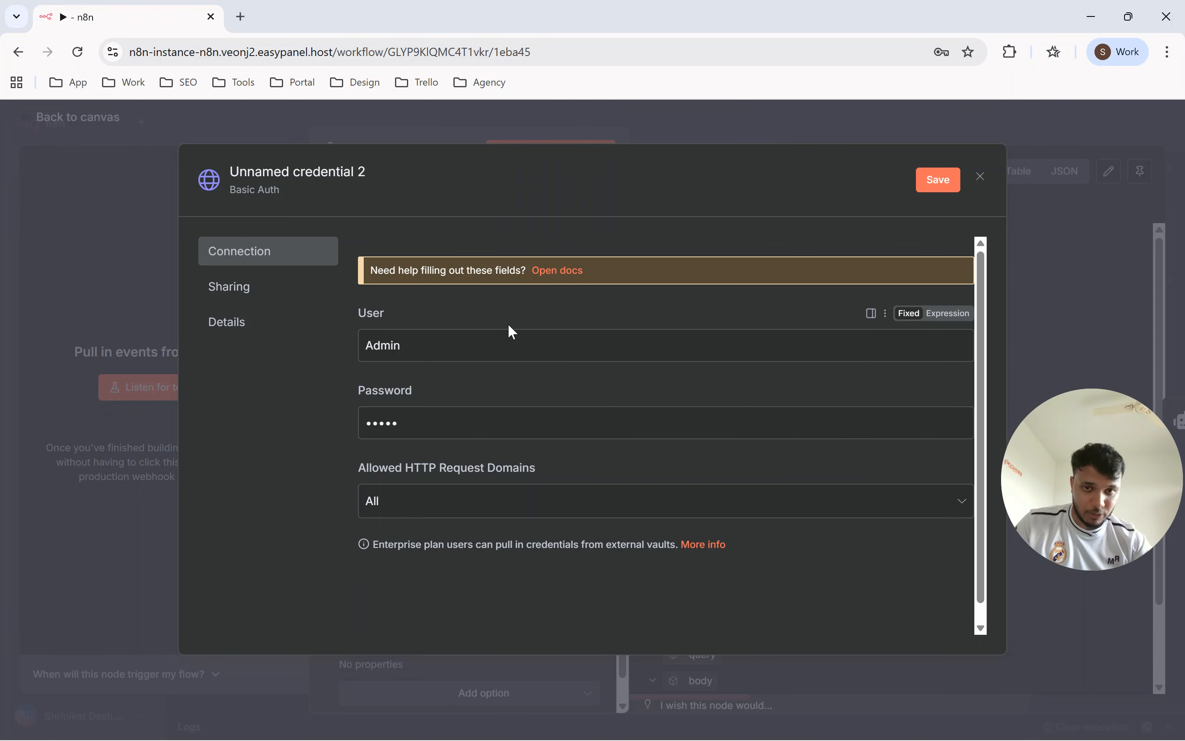
click(937, 183)
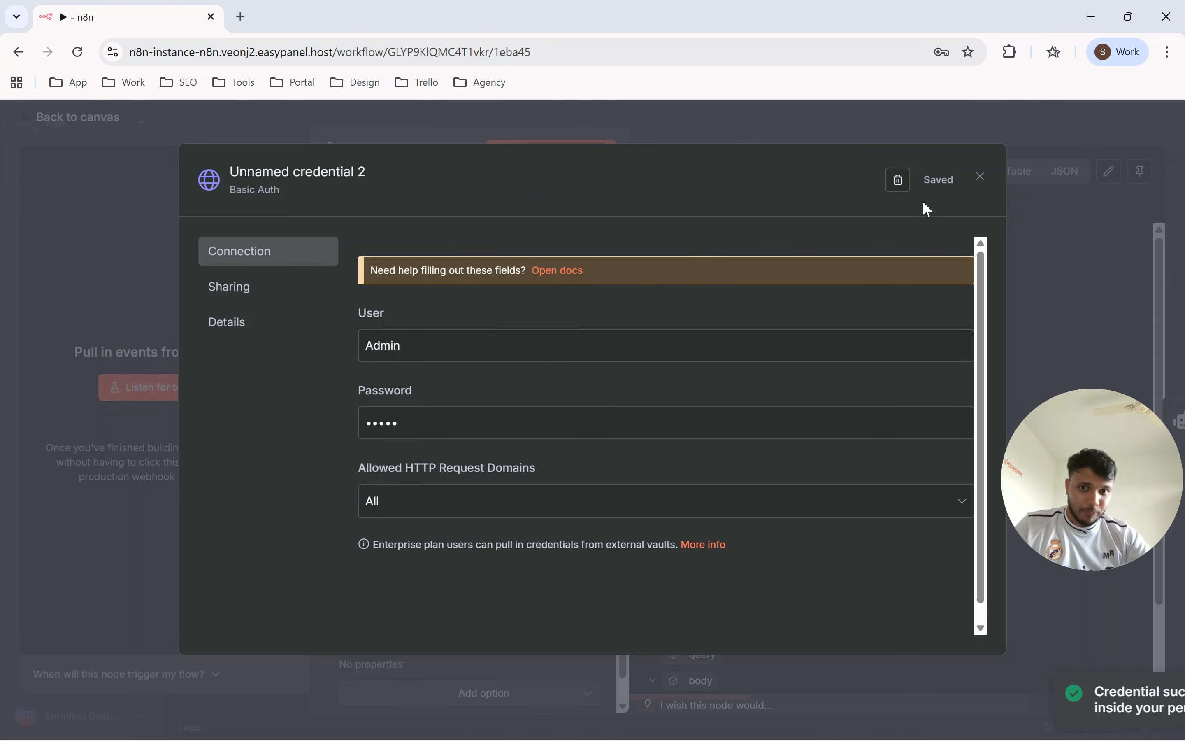
click(109, 298)
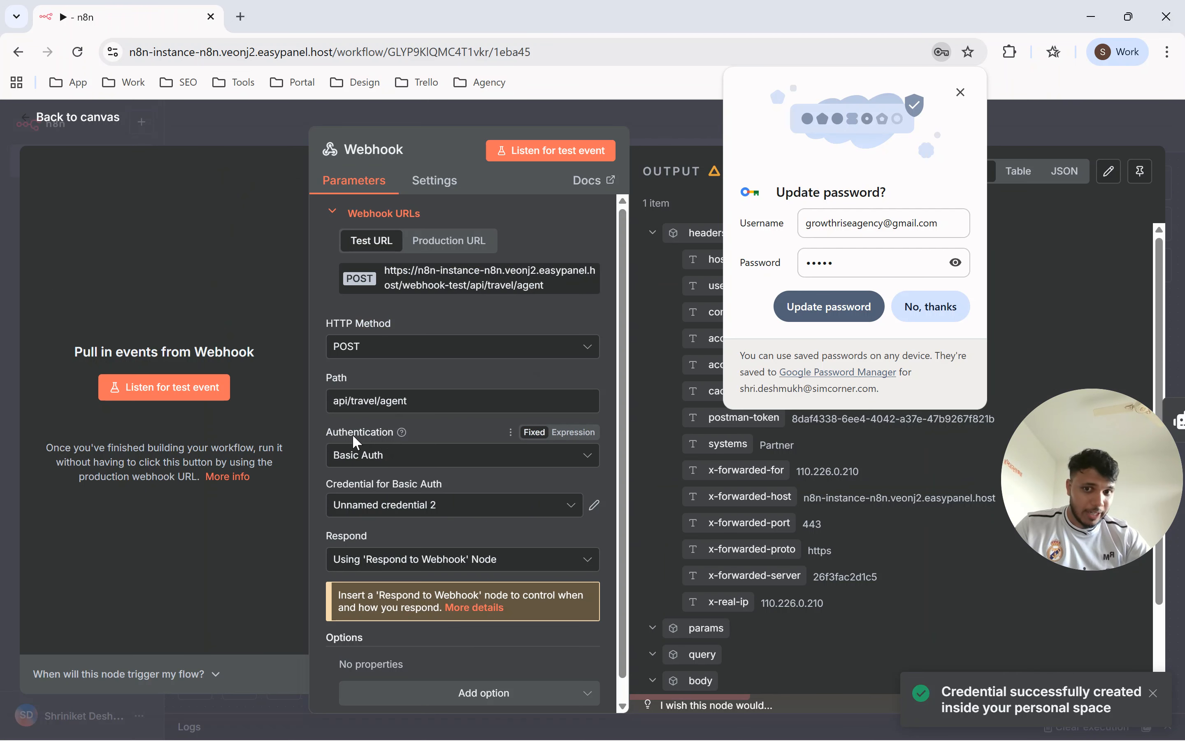
click(958, 93)
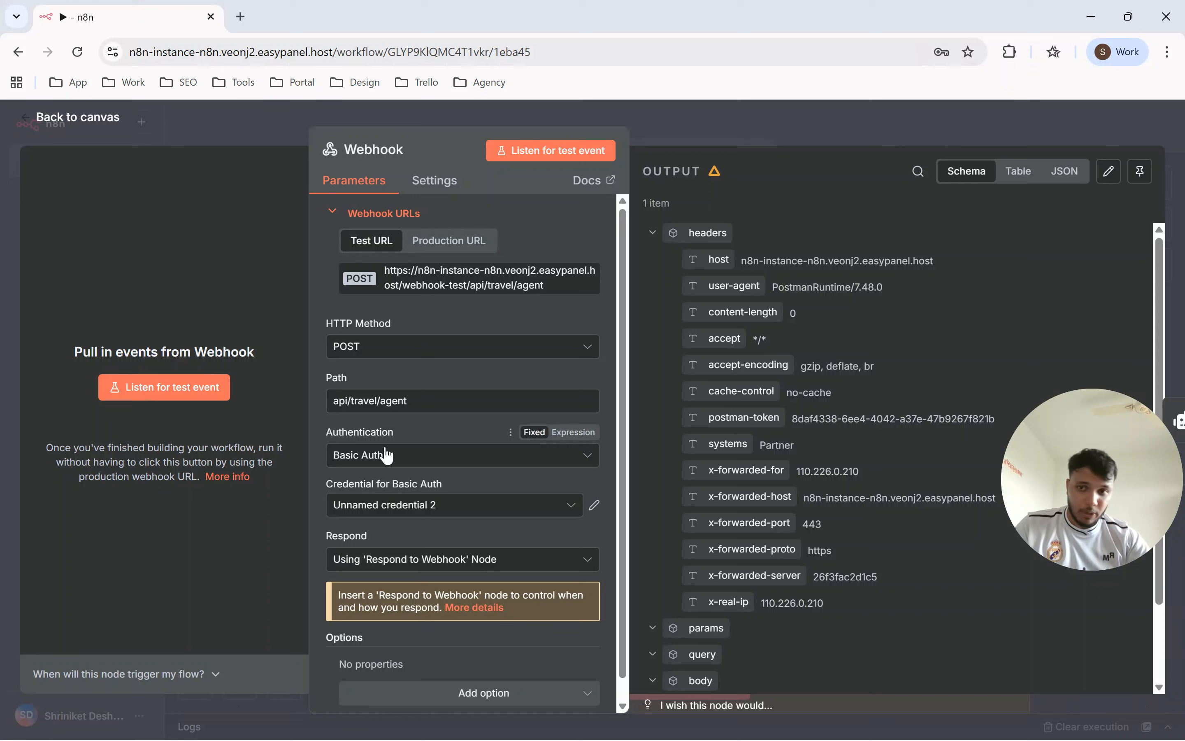
Make the Webhook node listen for a test event, copy its test URL and switch to Postman.
click(166, 389)
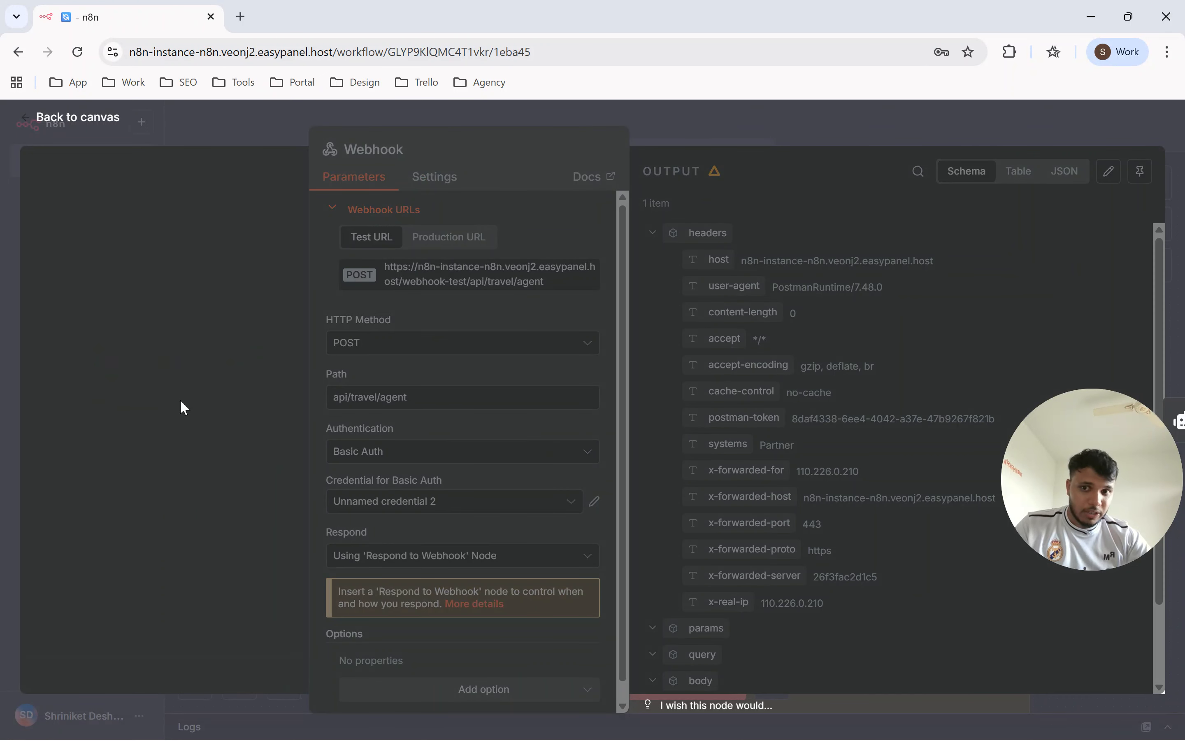
click(194, 506)
key(alt+Tab)
Paste the webhook test URL into the POST request, send it without authorization and read the response body.
triple_click(886, 243)
key(ctrl+c)
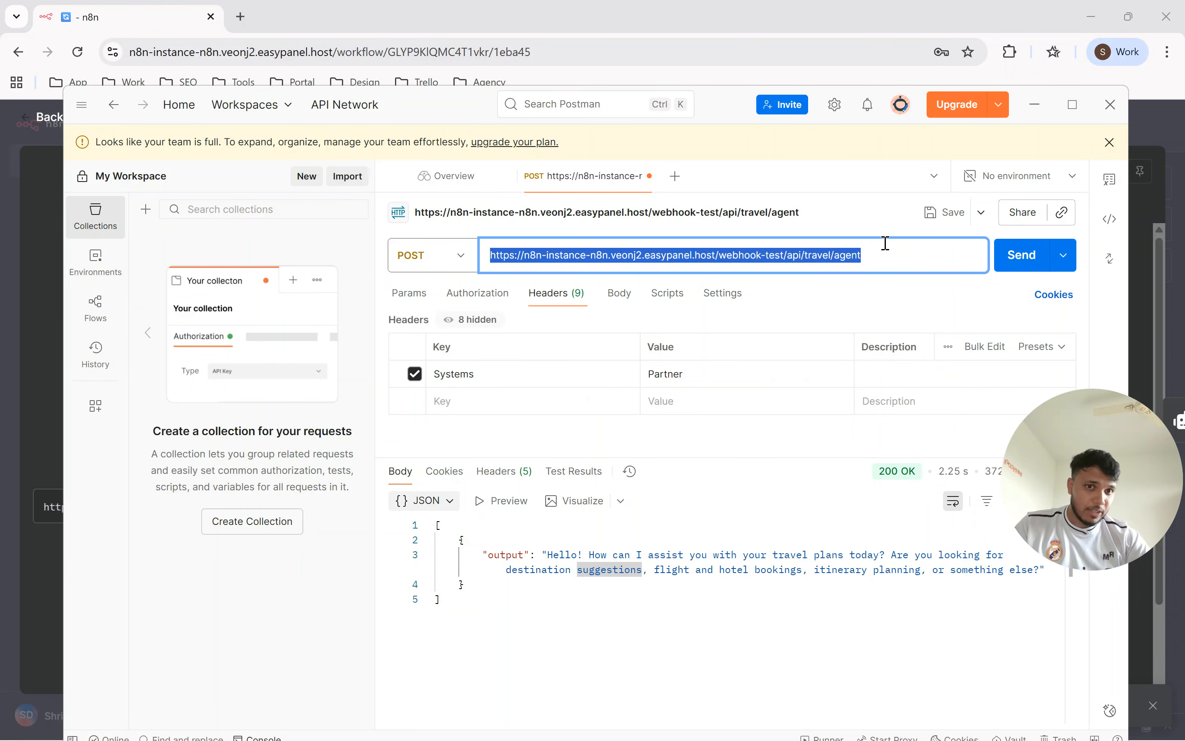
triple_click(899, 252)
key(ctrl+v)
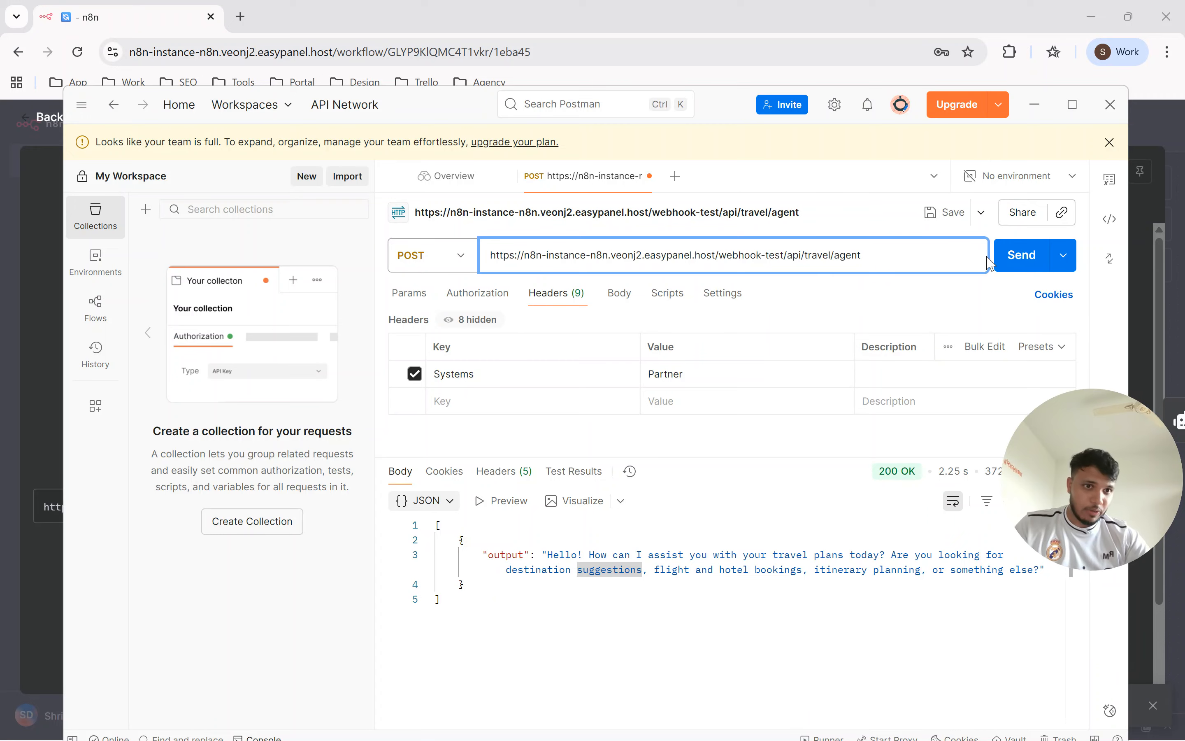
click(1009, 256)
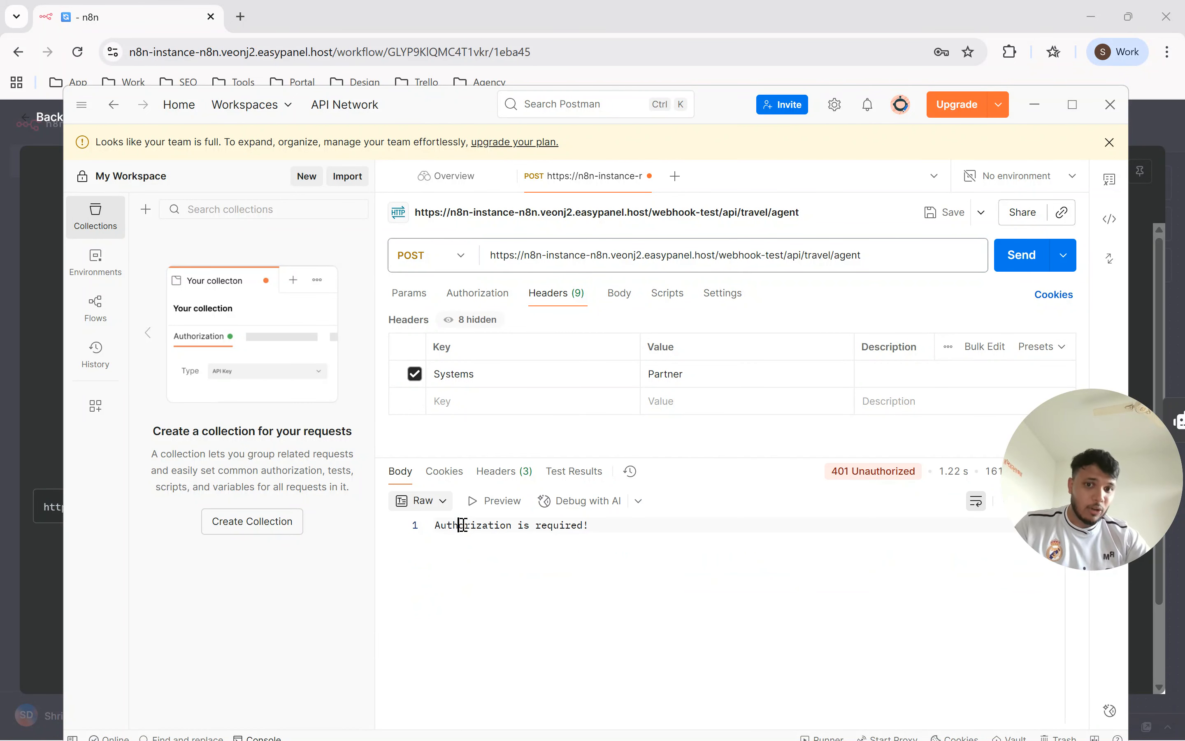
drag(461, 526, 567, 525)
click(567, 526)
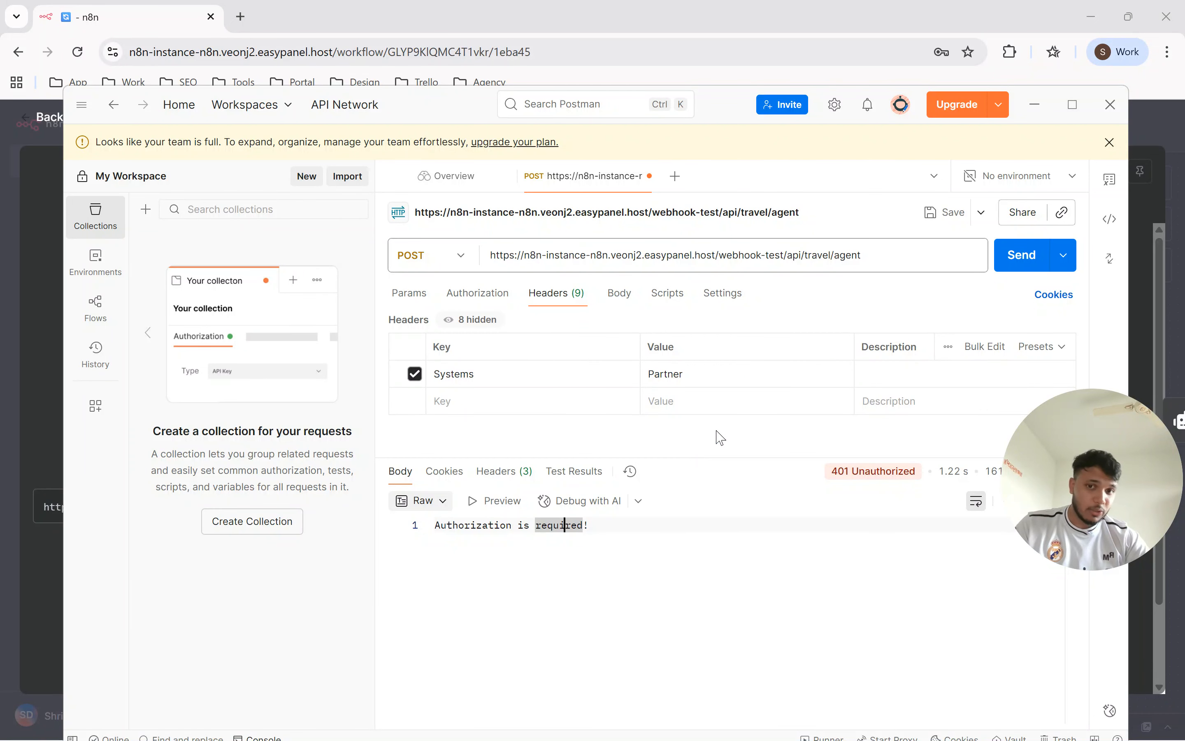
Set the request's authorization to Basic Auth with username Admin and the account password, and send it.
click(480, 302)
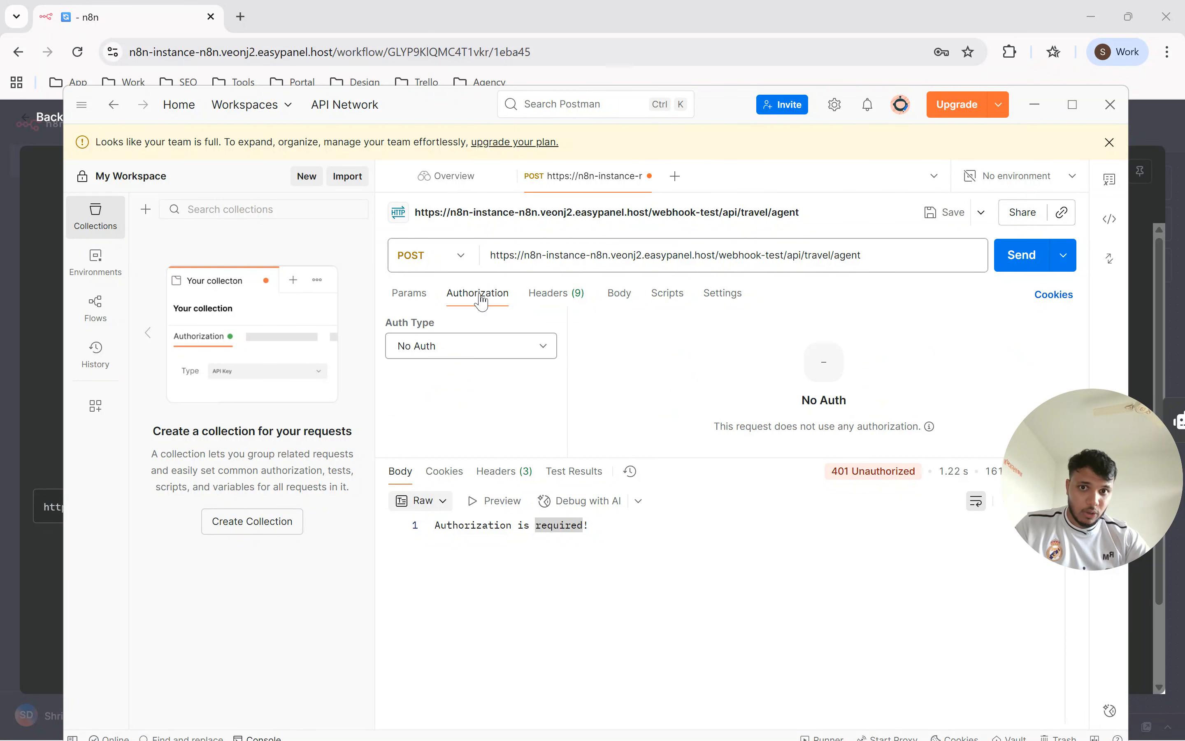
click(506, 347)
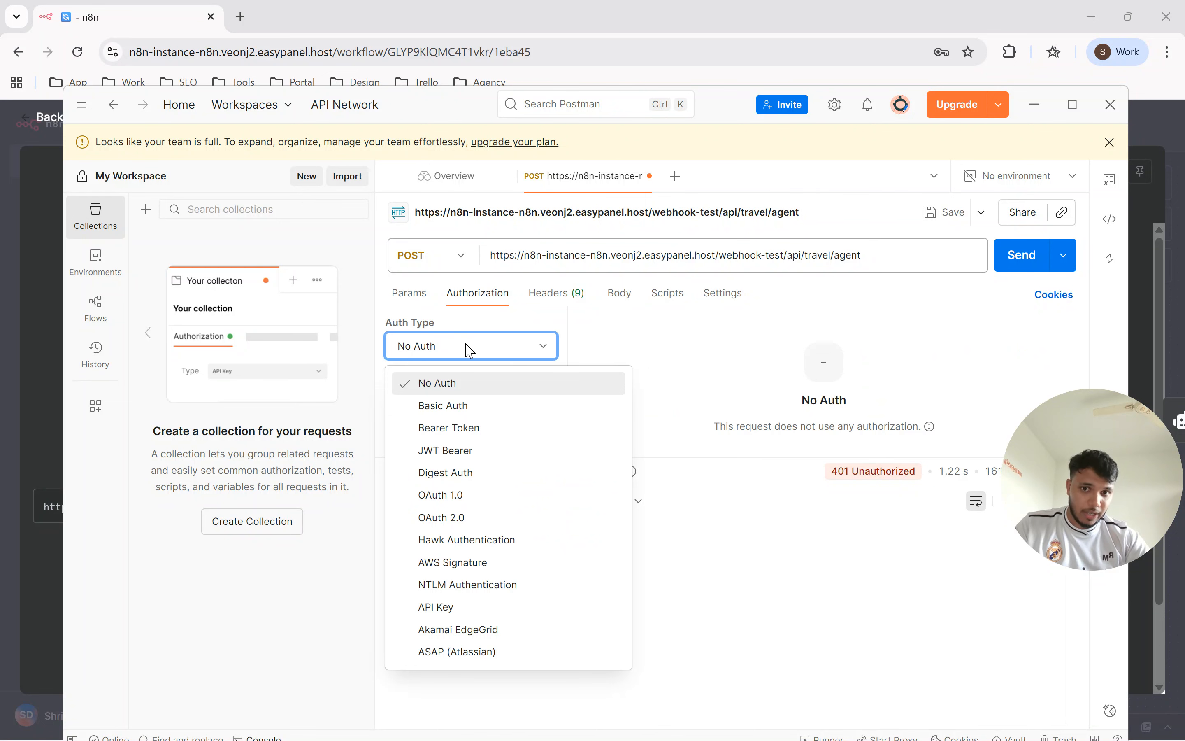
click(469, 405)
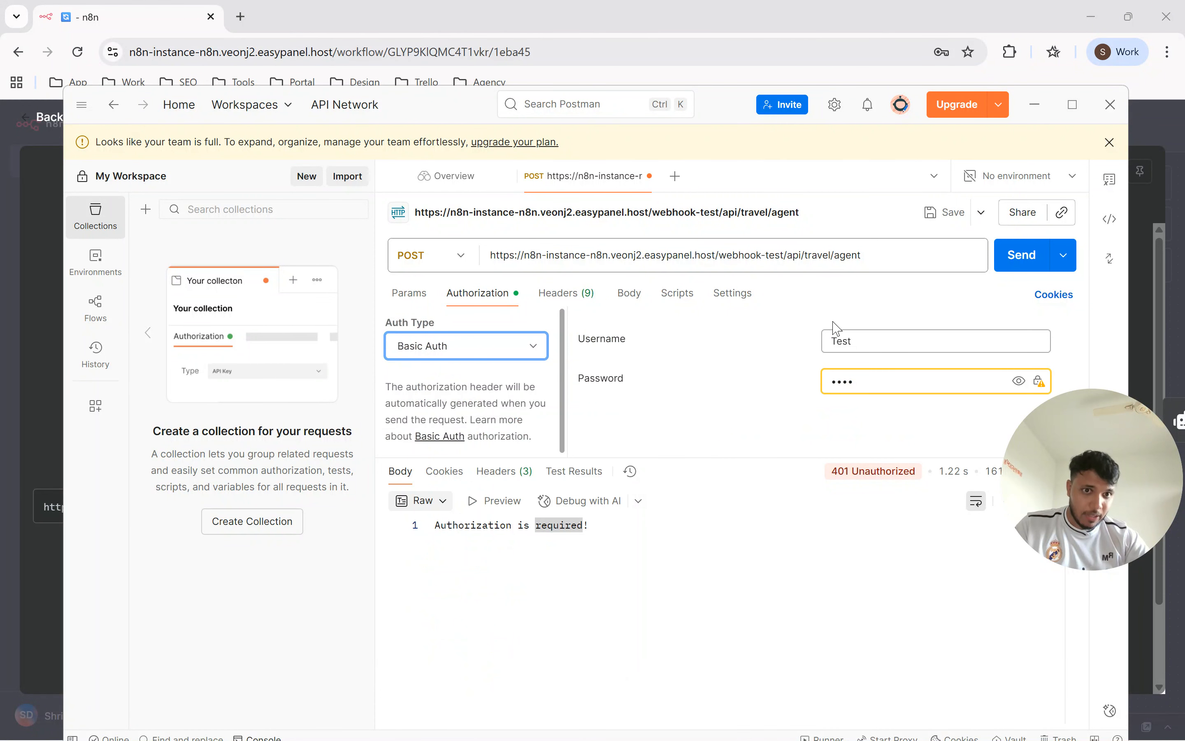
double_click(860, 339)
text(Admin)
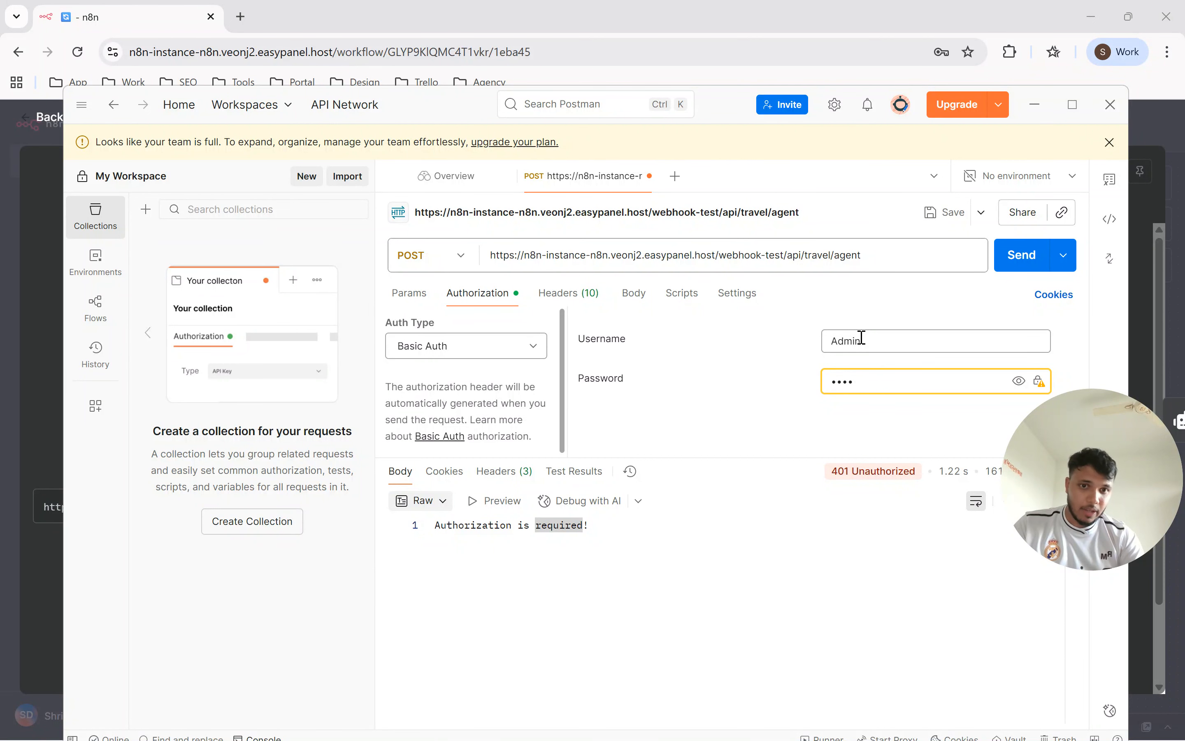
key(ctrl+a)
key(BackSpace)
text(•••)
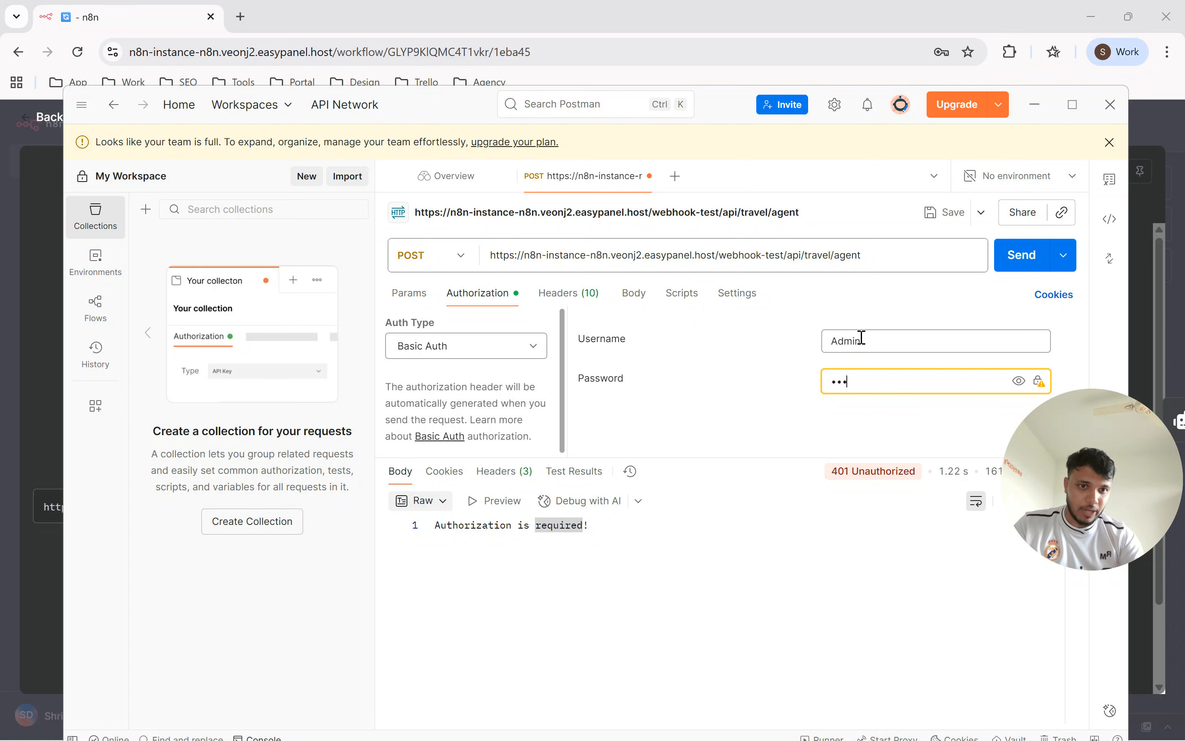
click(1021, 256)
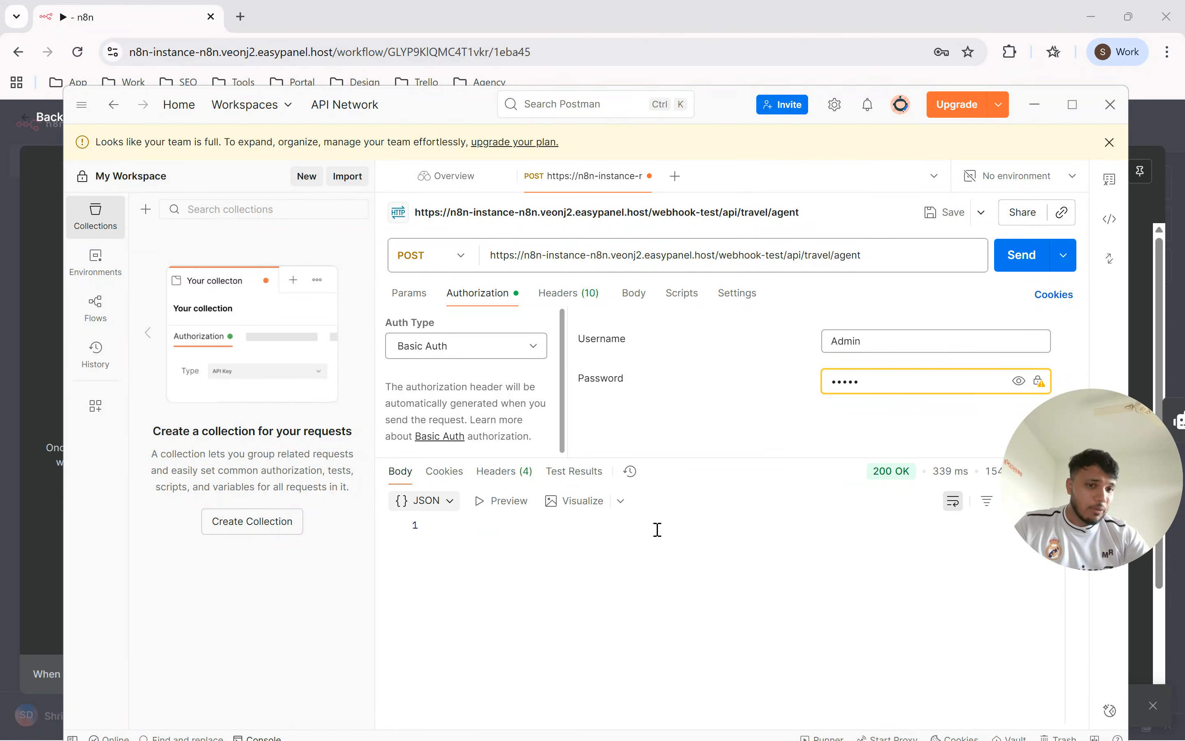
Switch to n8n, make the Webhook node listen for another test event and return to the workflow canvas.
key(alt+Tab)
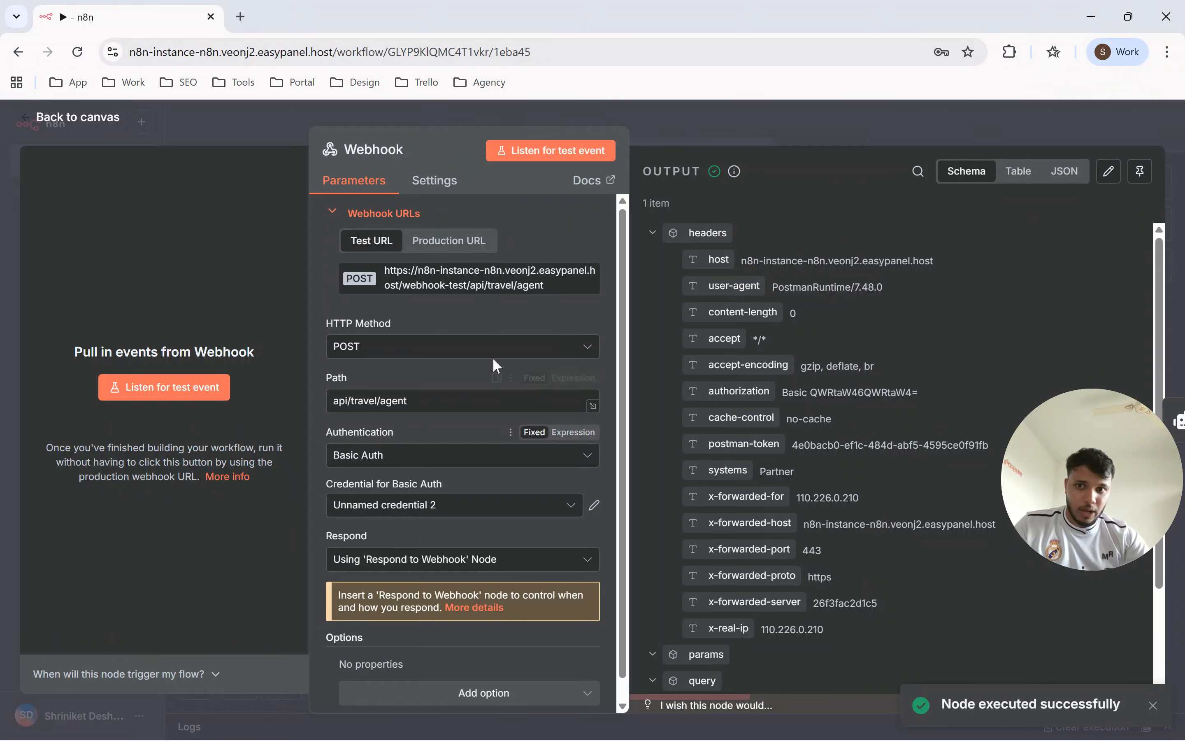
click(162, 385)
click(758, 127)
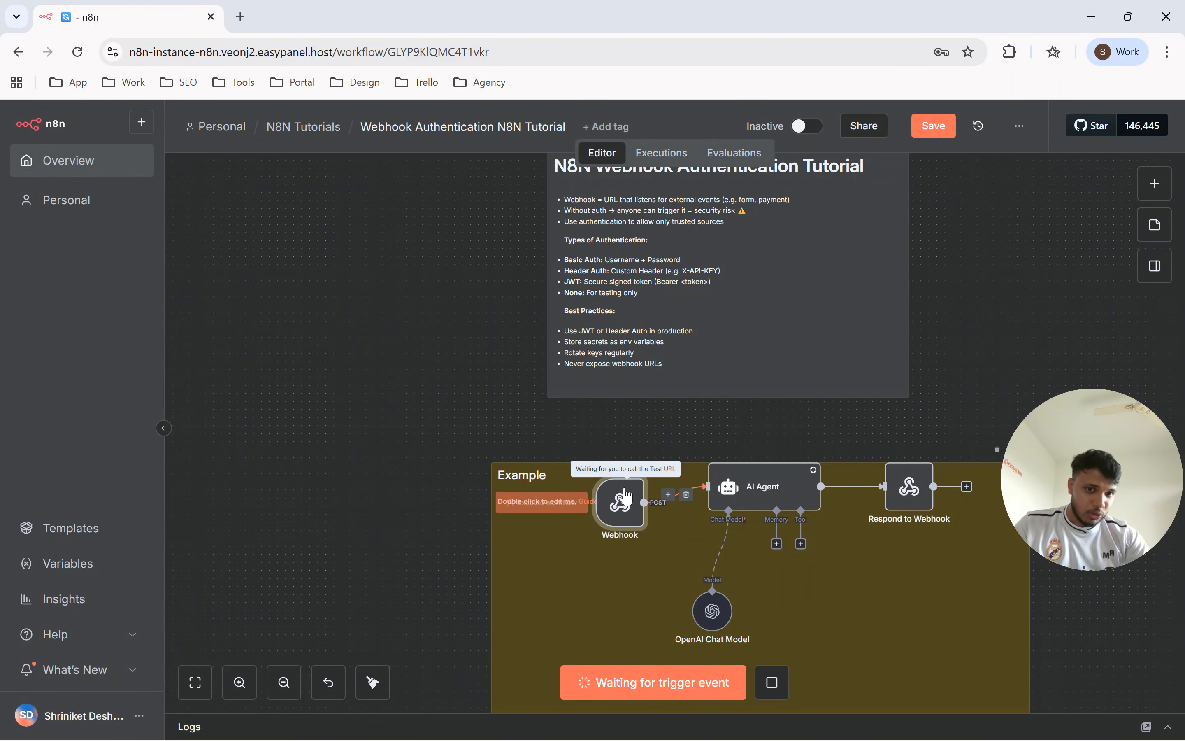
Switch to Postman, resend the Basic Auth request and read the travel agent's output in the response.
key(alt+Tab)
click(1021, 264)
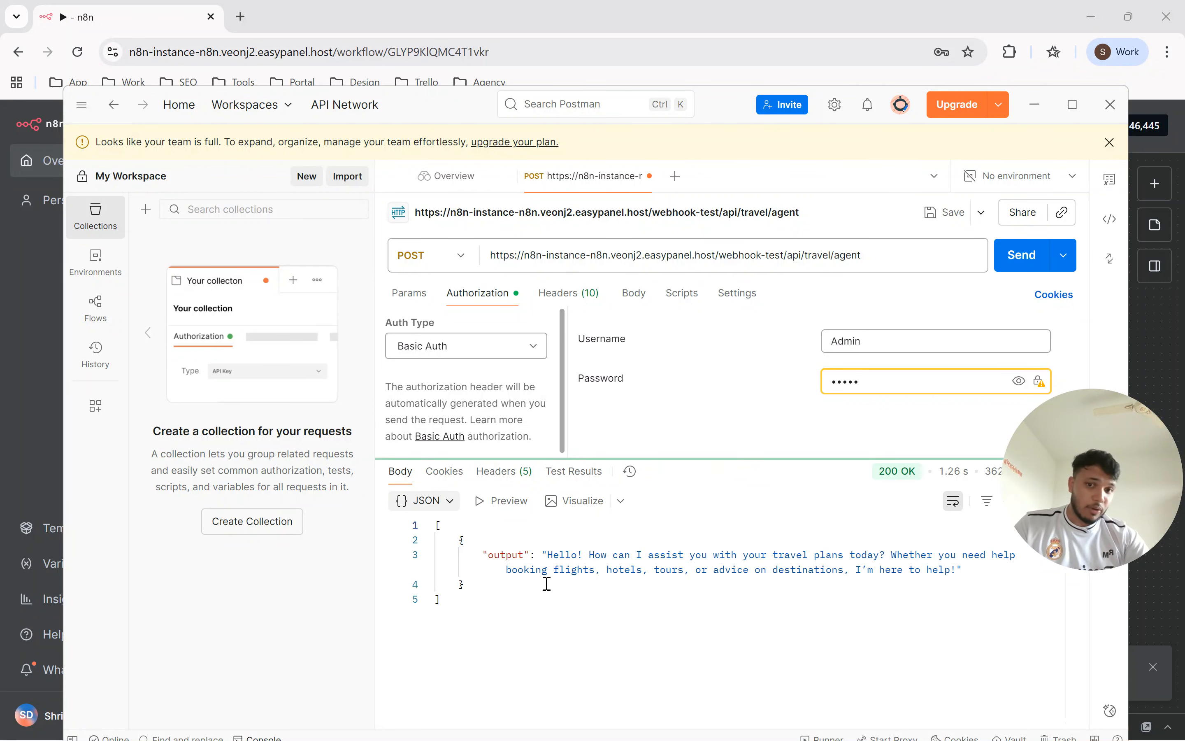
click(689, 557)
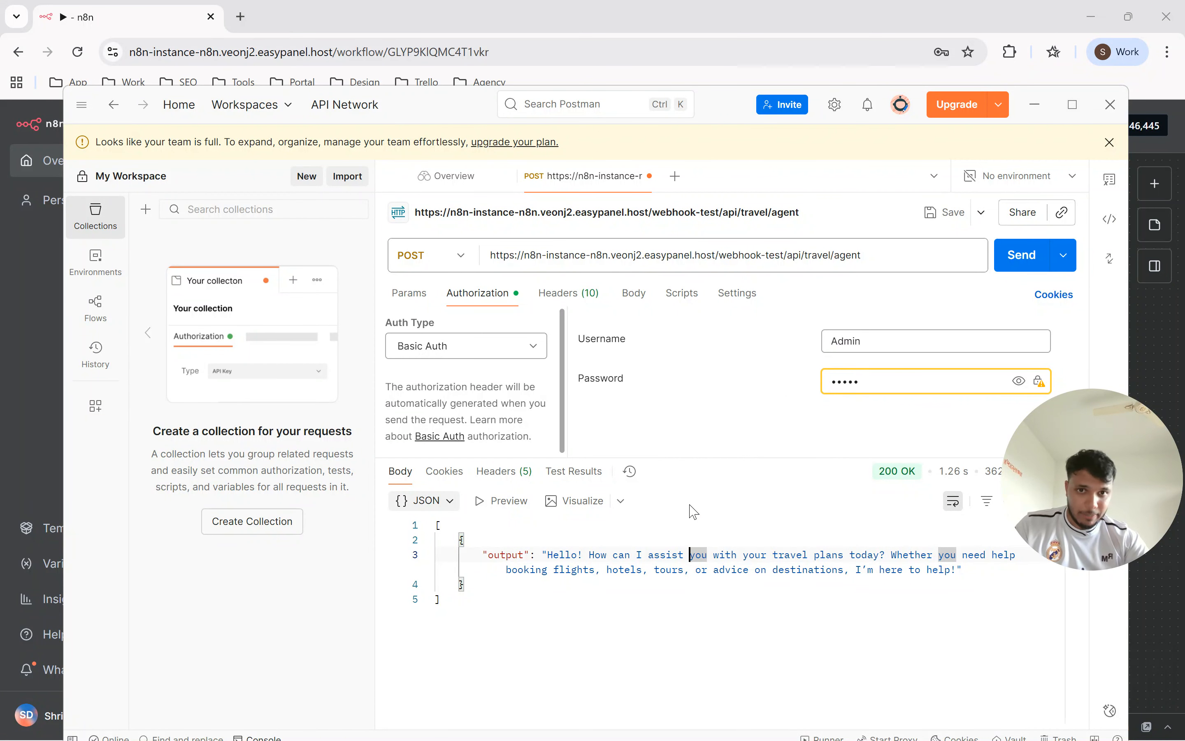
Switch back to n8n, review the authentication types and best practices in the sticky note, and open the Webhook node.
key(alt+Tab)
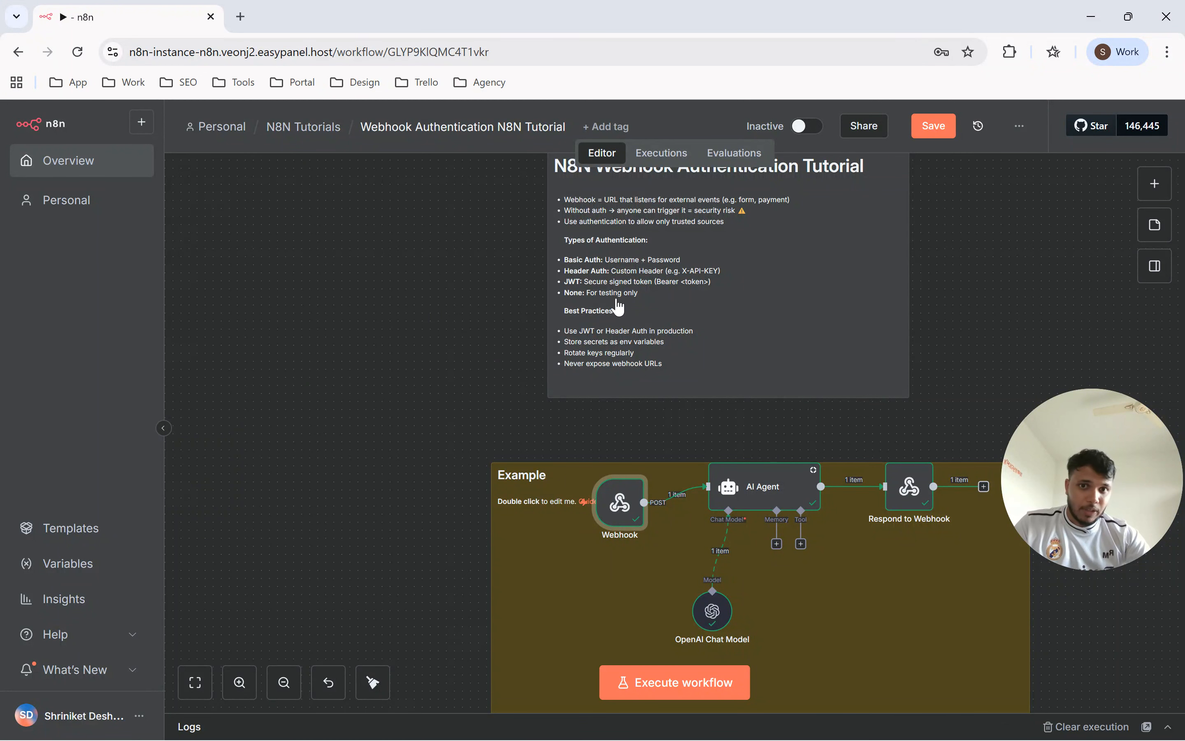
scroll(641, 275, up, 5)
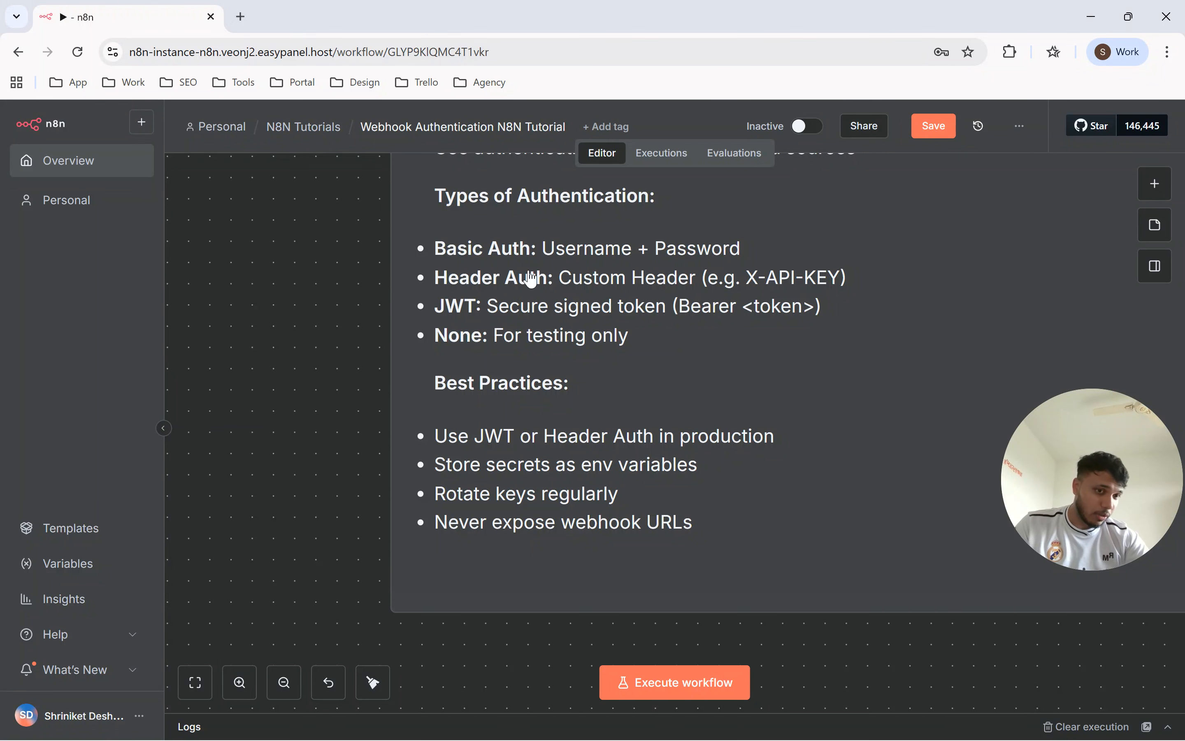
scroll(722, 306, down, 3)
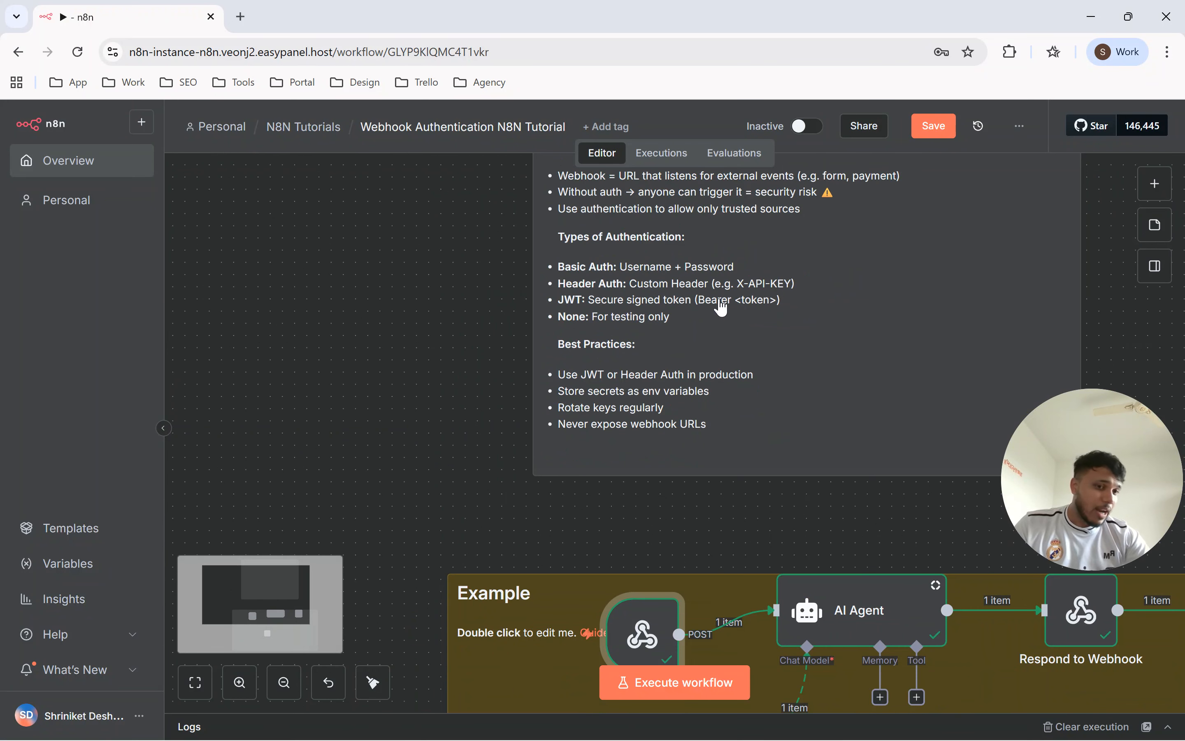
scroll(616, 343, down, 2)
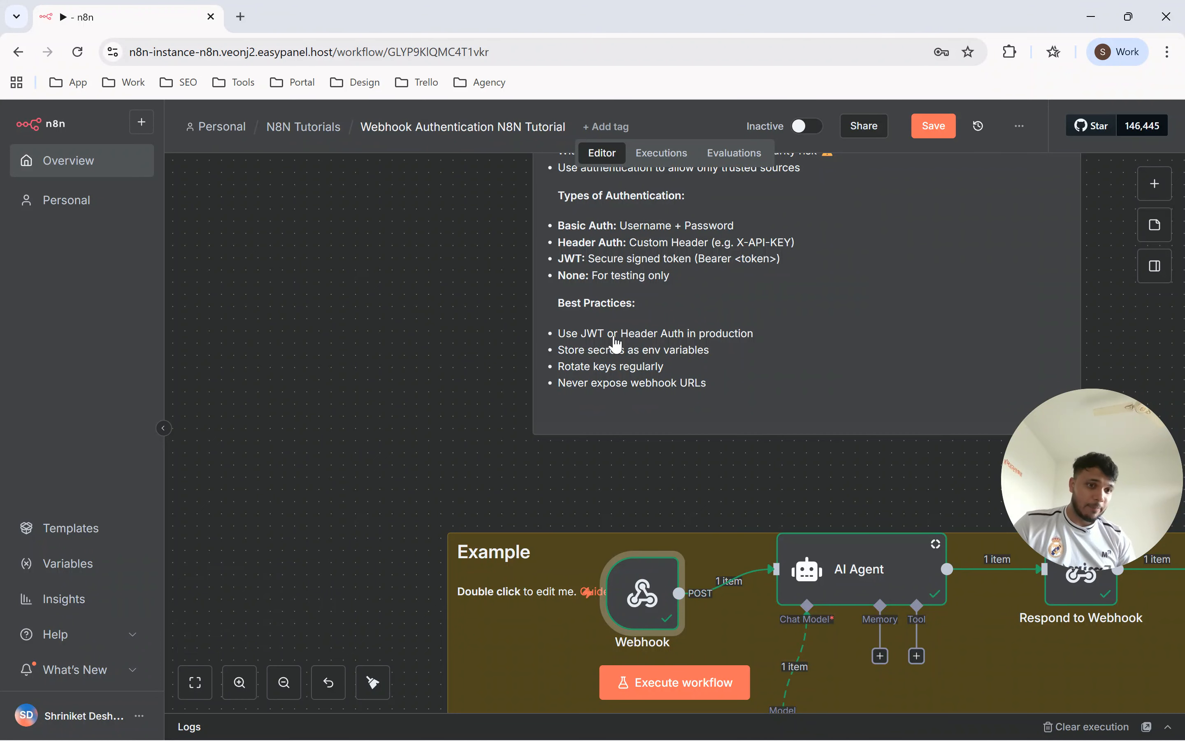
scroll(698, 299, up, 2)
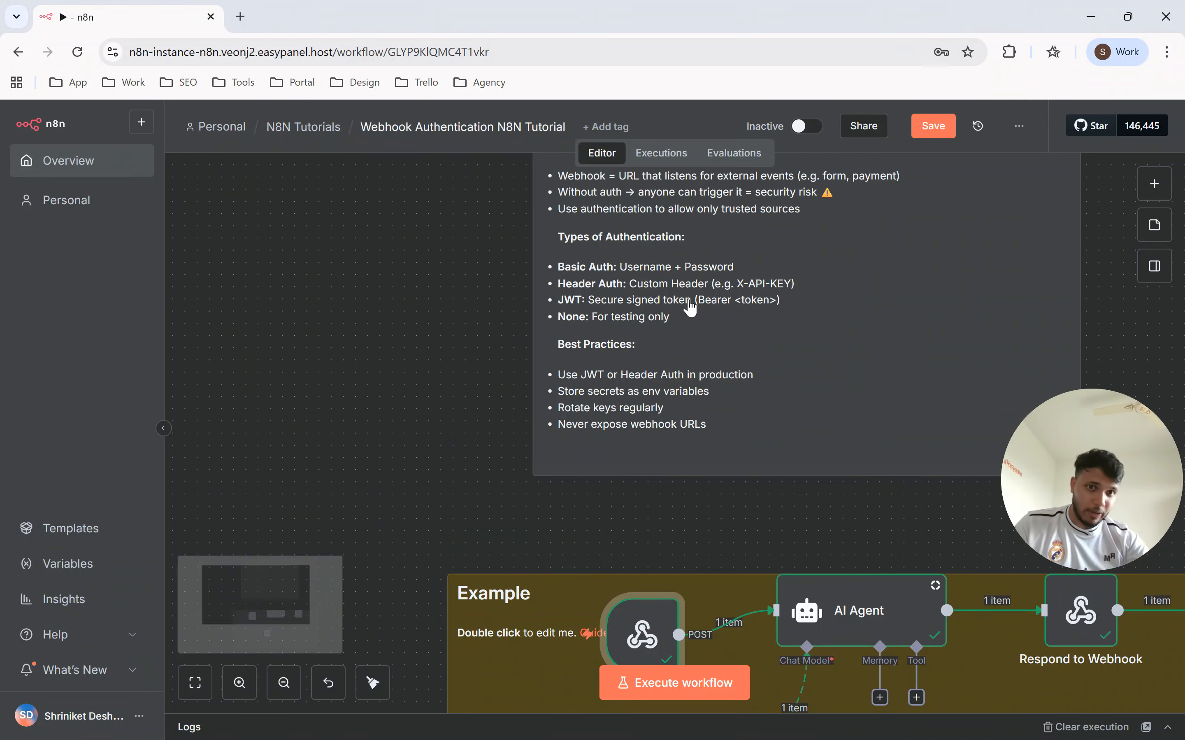
scroll(809, 352, down, 3)
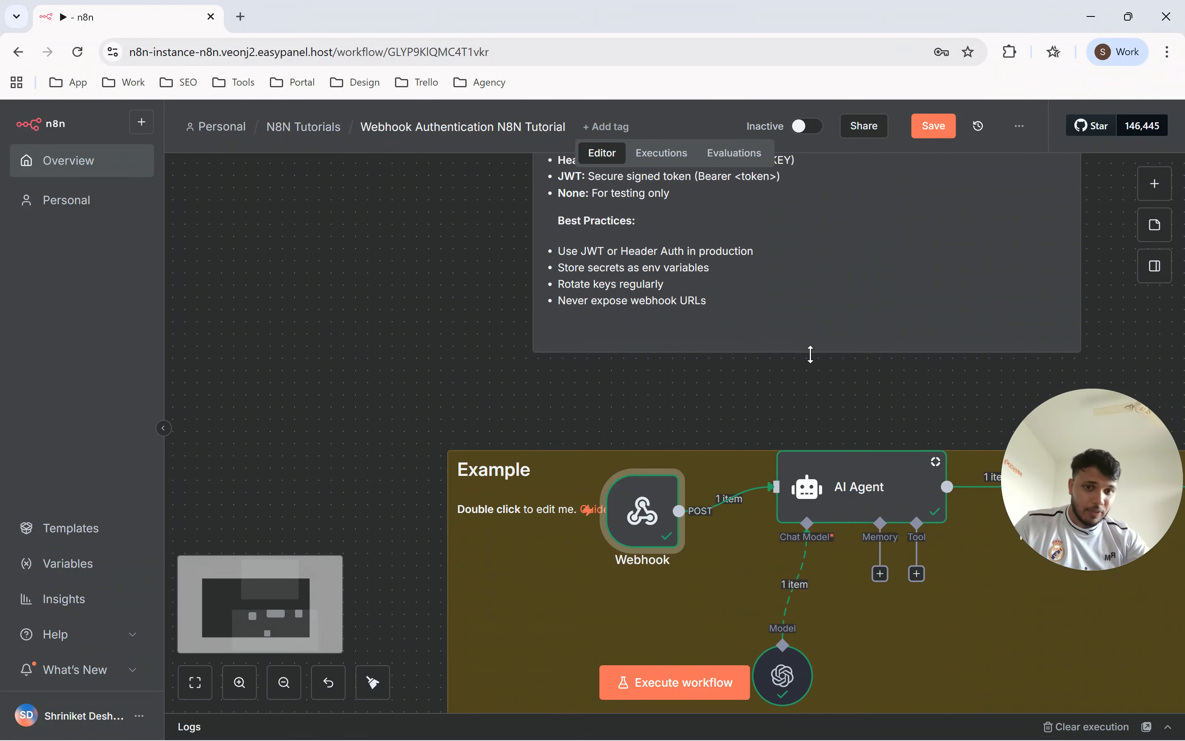
double_click(658, 530)
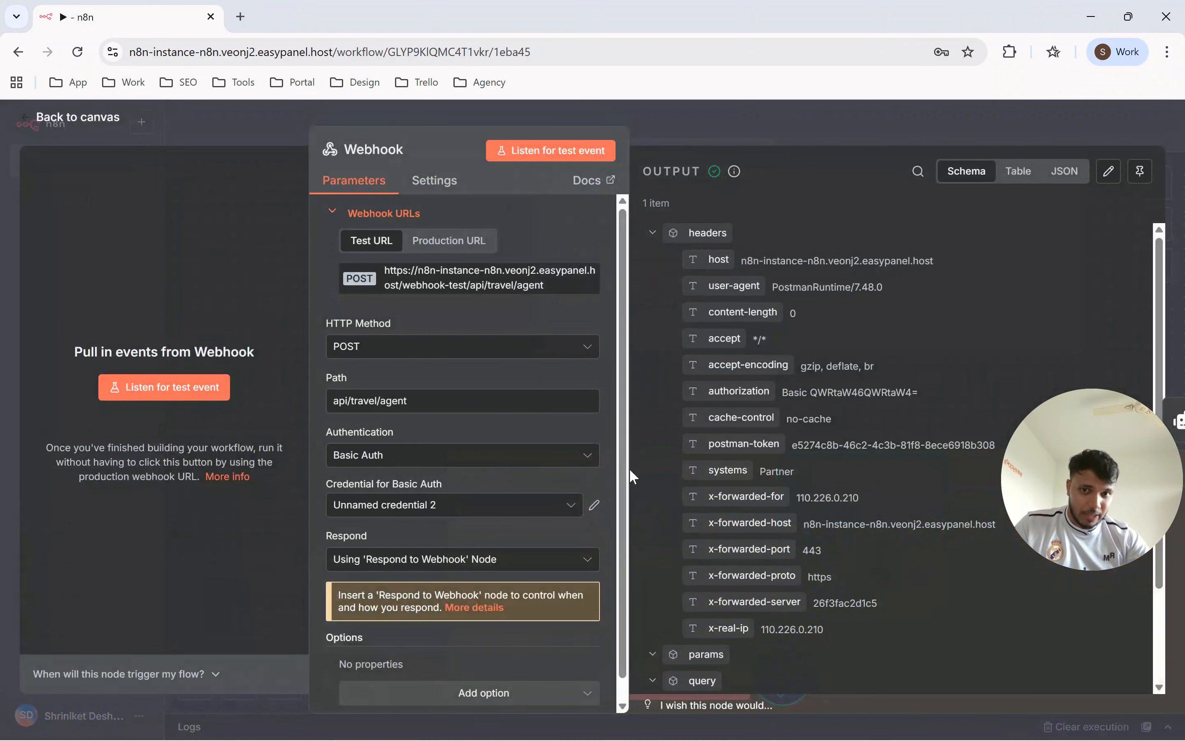
Set the Webhook node's authentication to Header Auth and start creating a new credential for it.
click(445, 455)
click(398, 520)
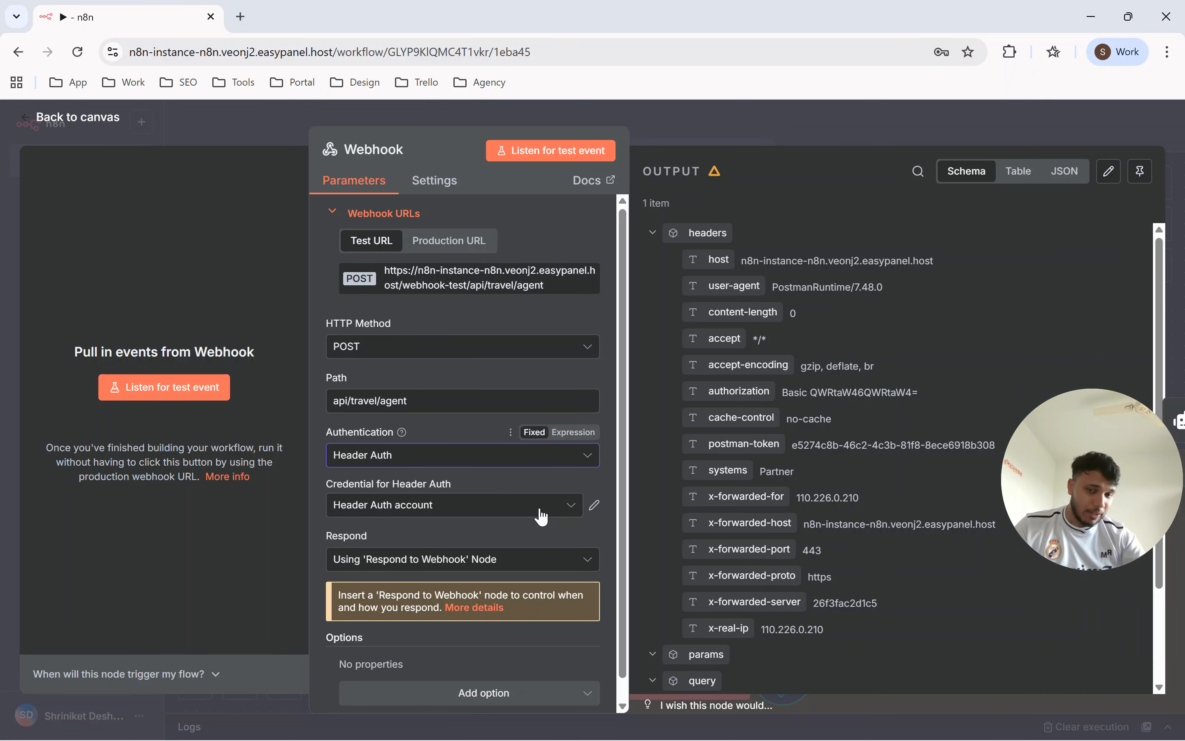
click(517, 502)
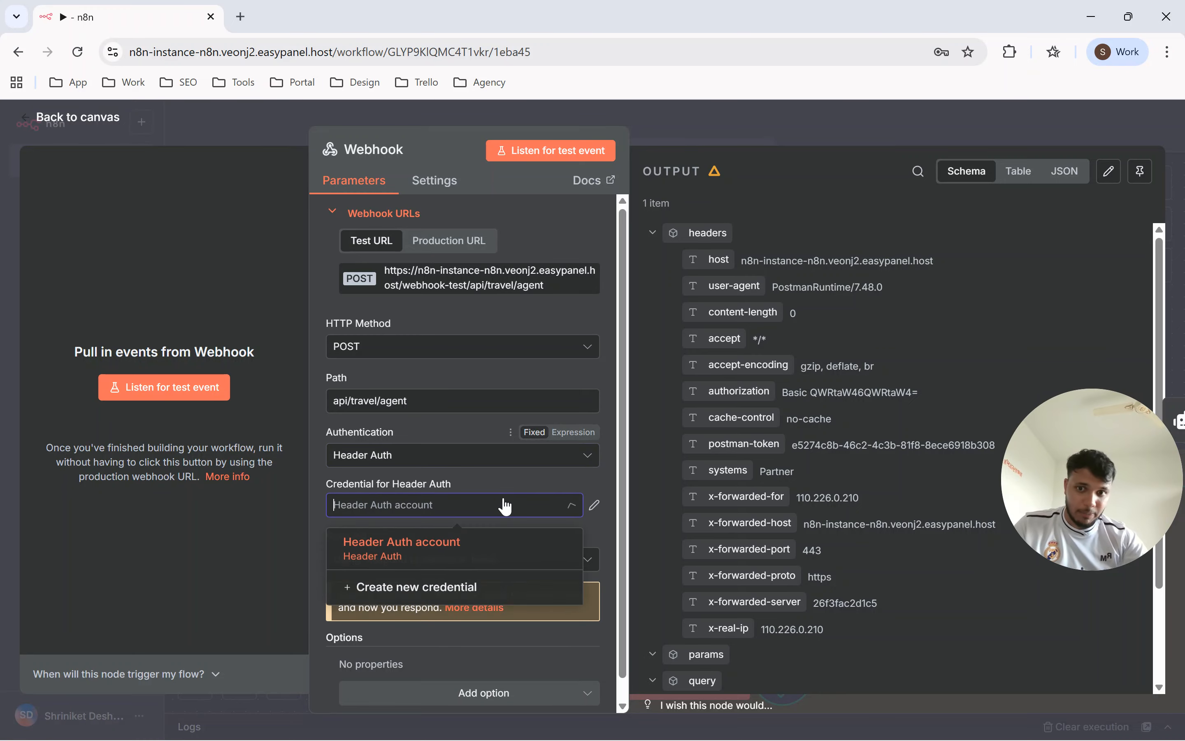
click(423, 590)
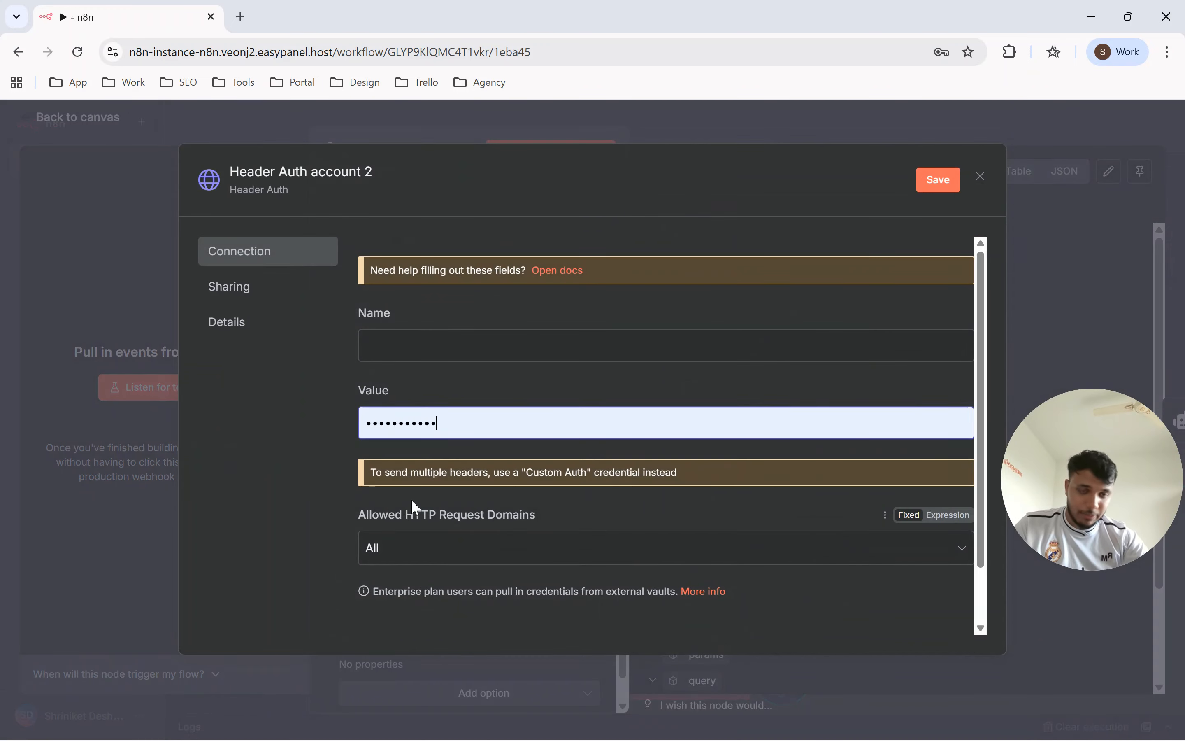
Enter X-API-KEY as the header name in the new Header Auth credential.
click(410, 343)
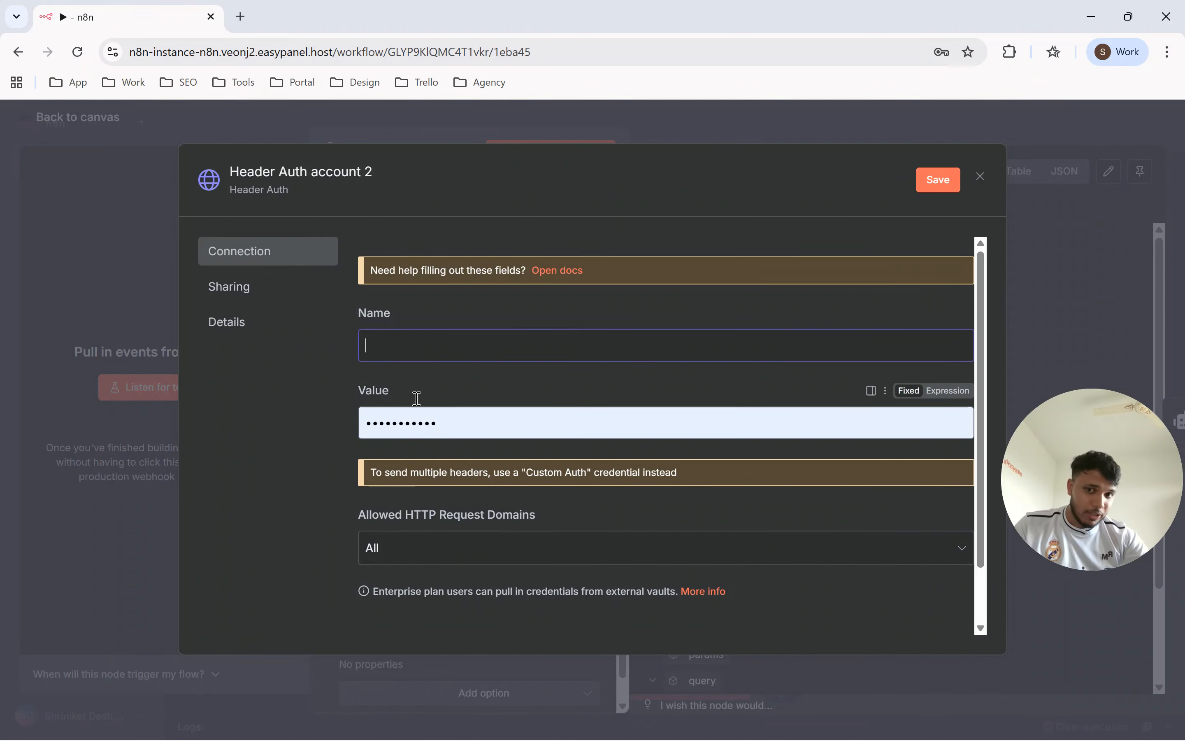
text(X-API)
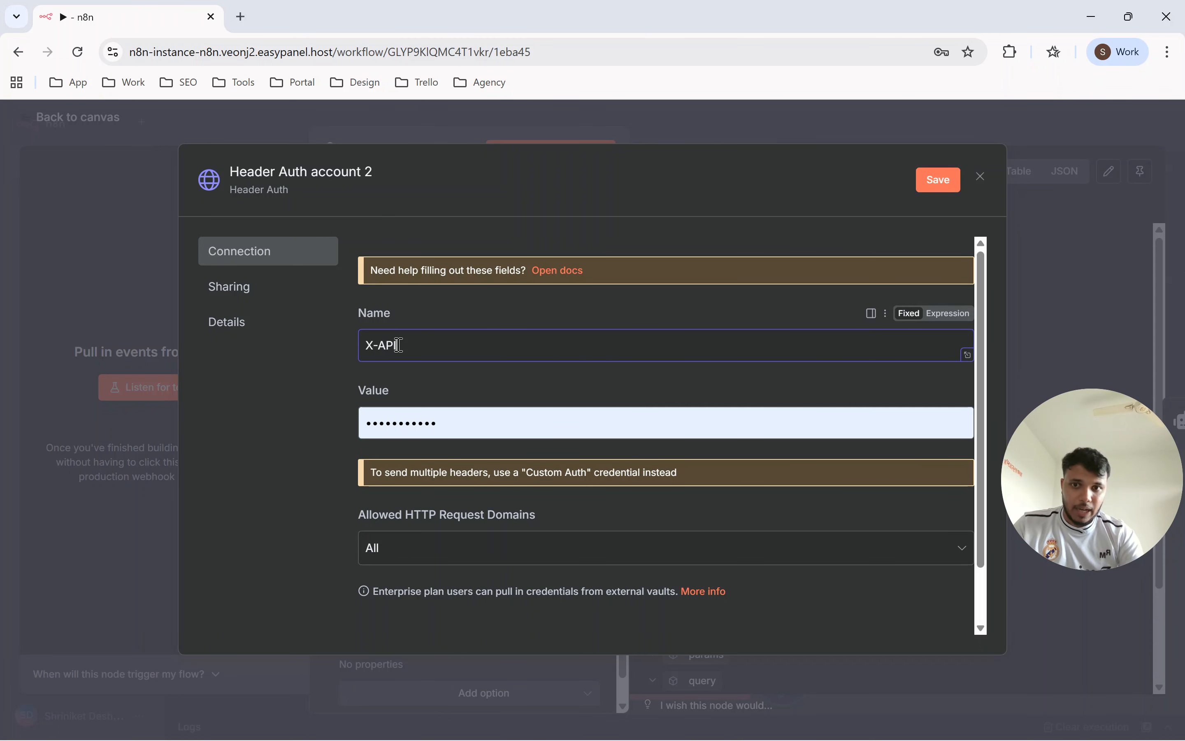
text(-KEY)
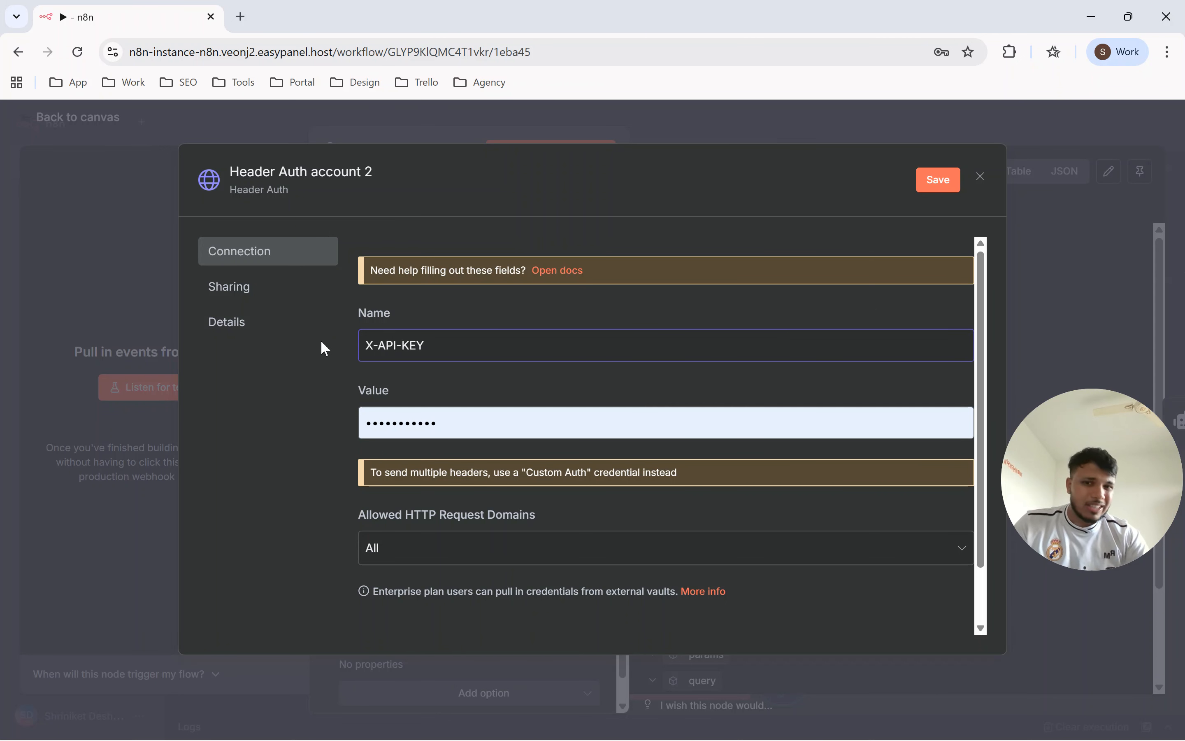
drag(458, 347, 369, 355)
click(358, 377)
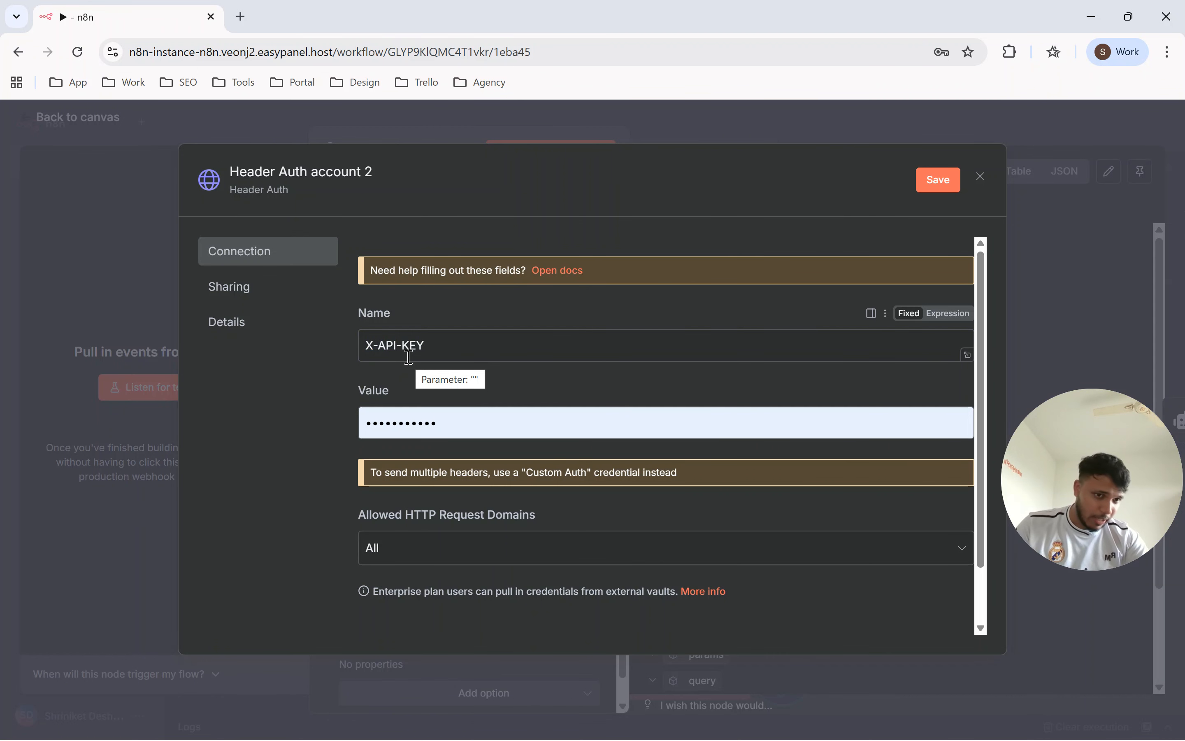
Replace the prefilled header value with the API key and save the Header Auth credential.
double_click(463, 422)
key(BackSpace)
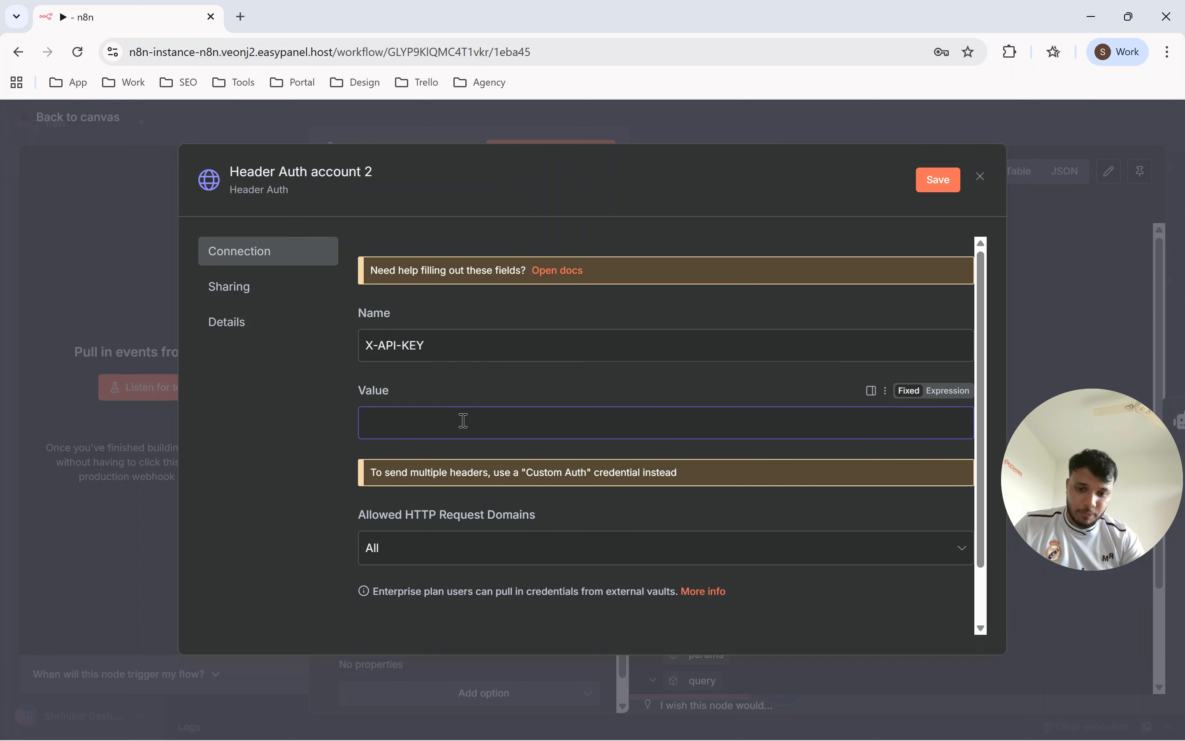
text(•••••••••)
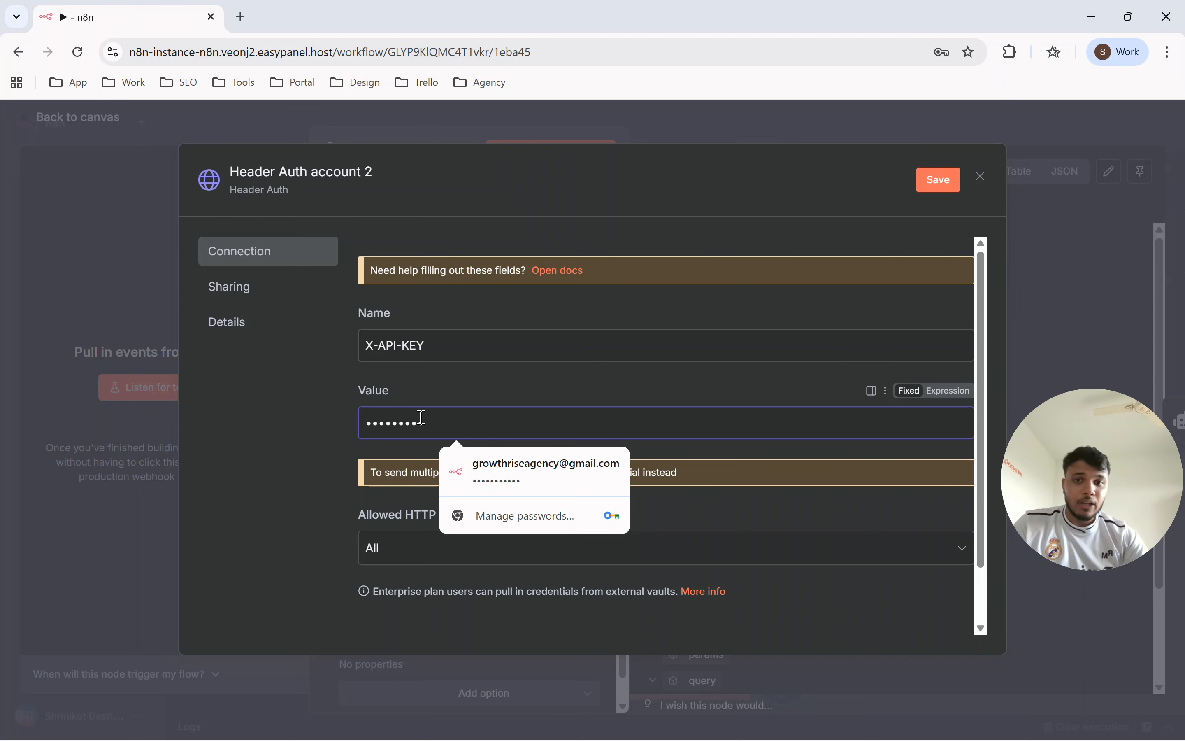
click(431, 401)
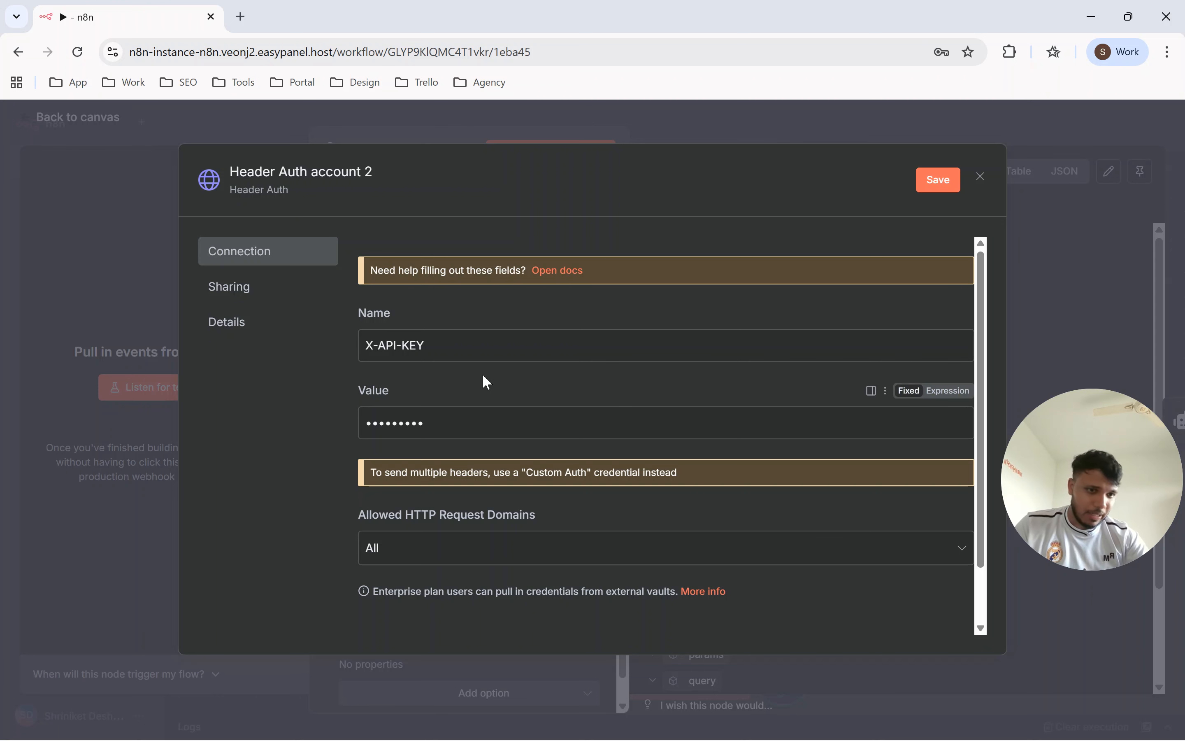
click(474, 420)
key(ctrl+a)
text(••)
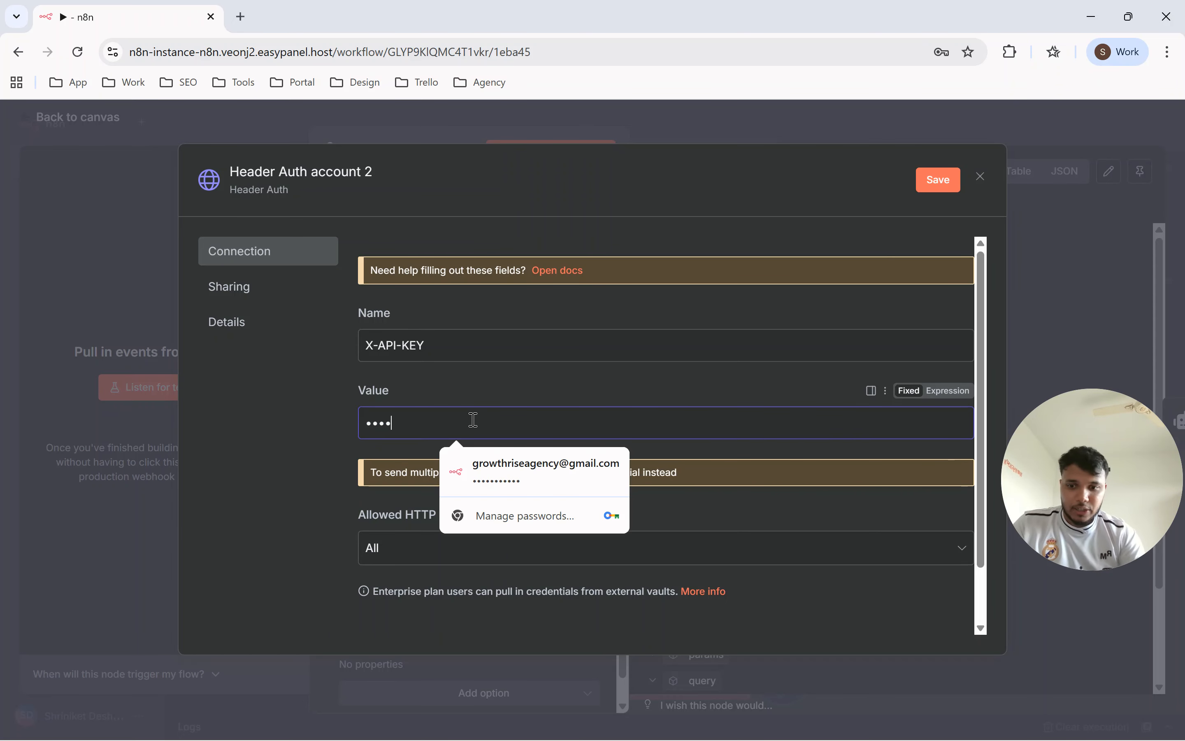
click(939, 181)
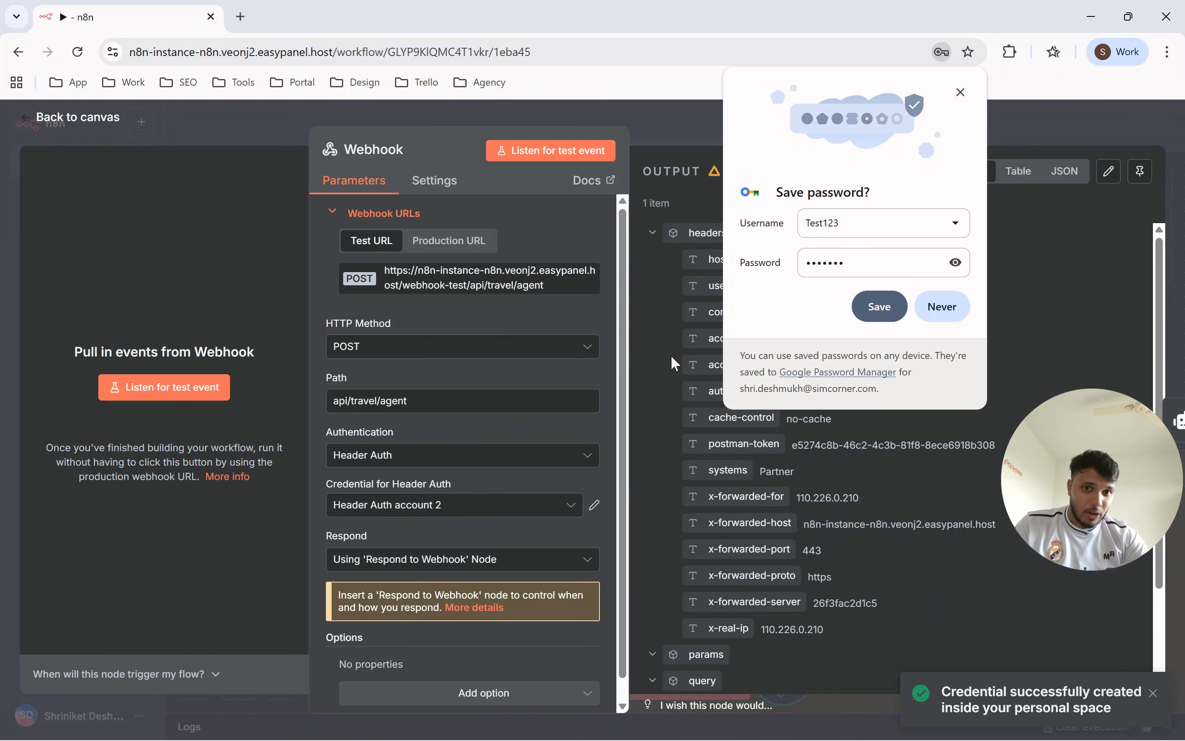
Return to the workflow canvas, switch to Postman and send the request with its Basic Auth settings.
click(620, 113)
key(alt+Tab)
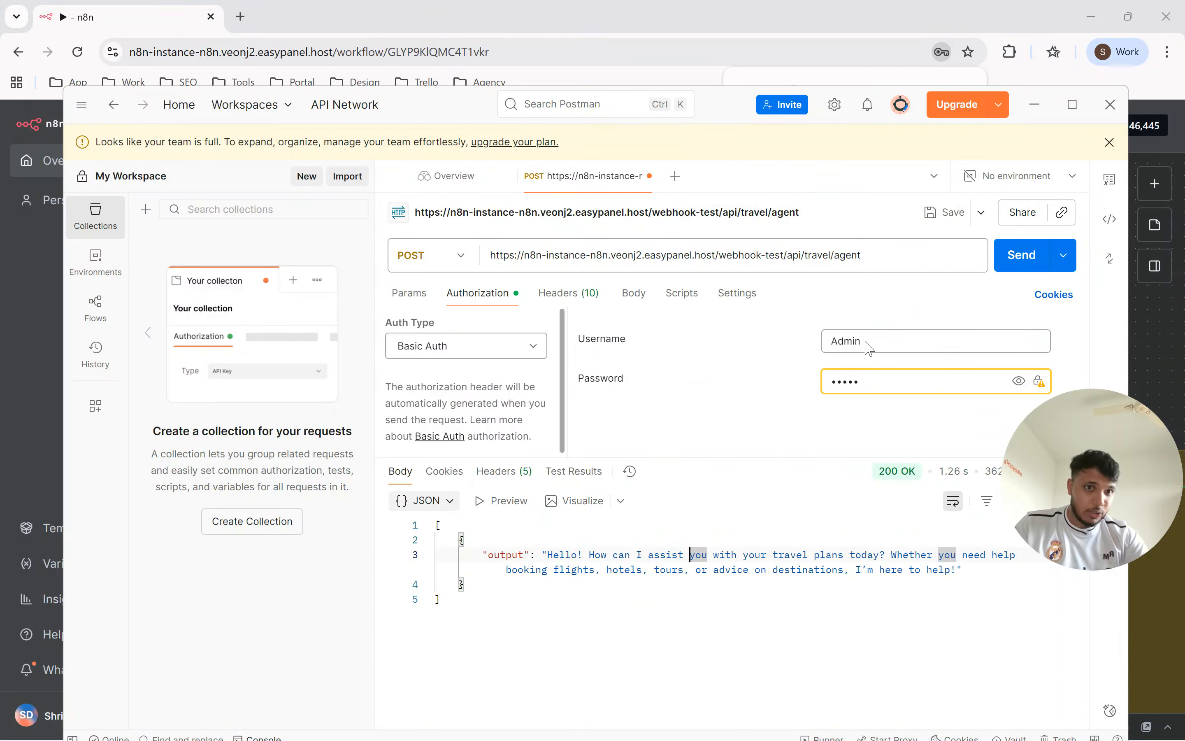
click(1002, 265)
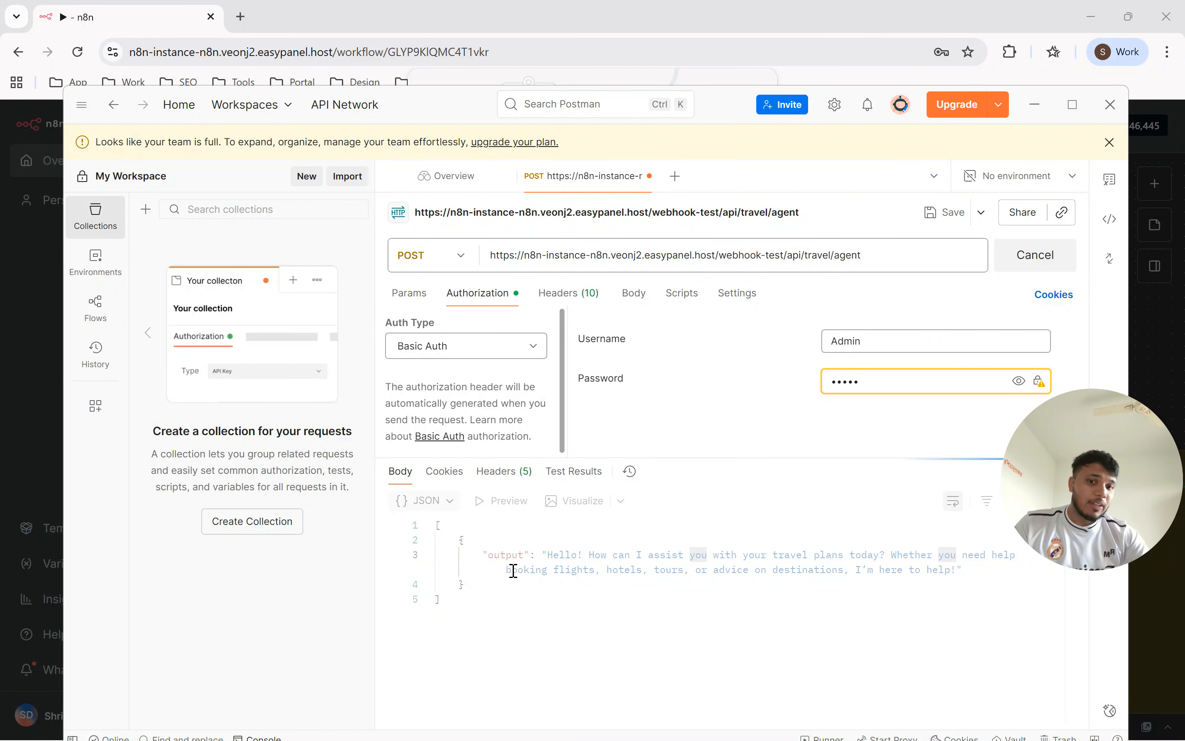
Switch to n8n, dismiss the browser's password prompts and execute the workflow from the Webhook node.
key(alt+Tab)
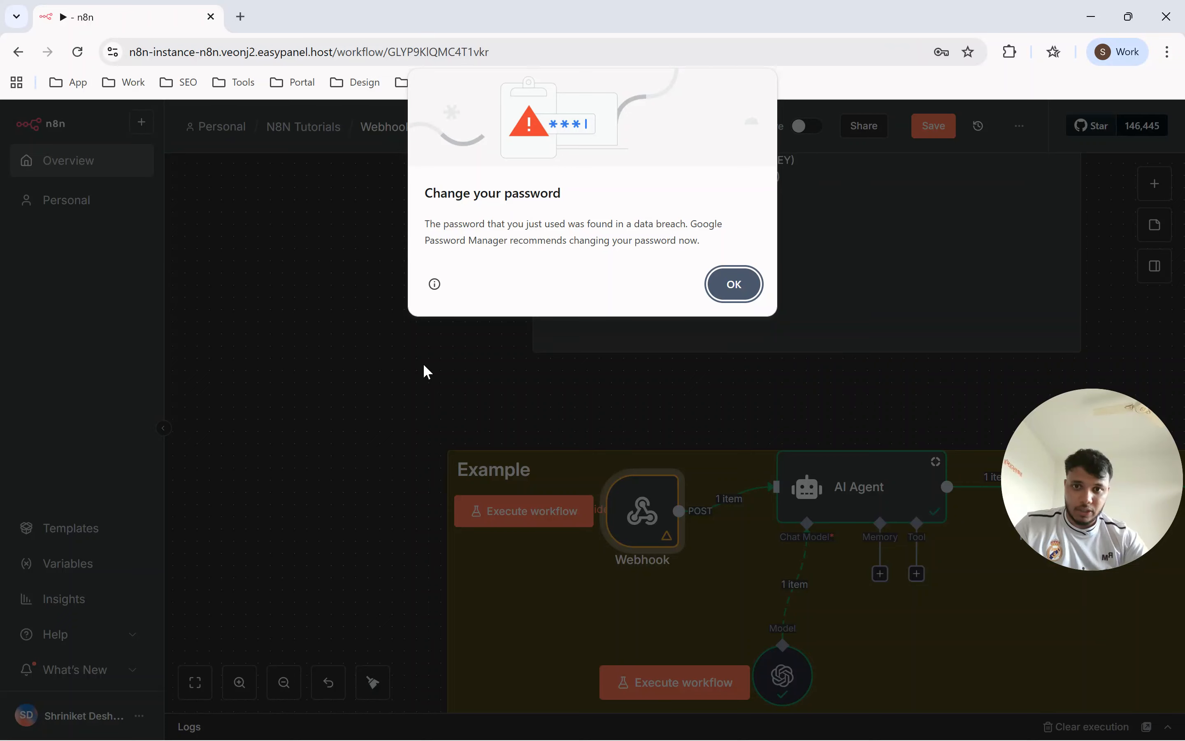
click(737, 289)
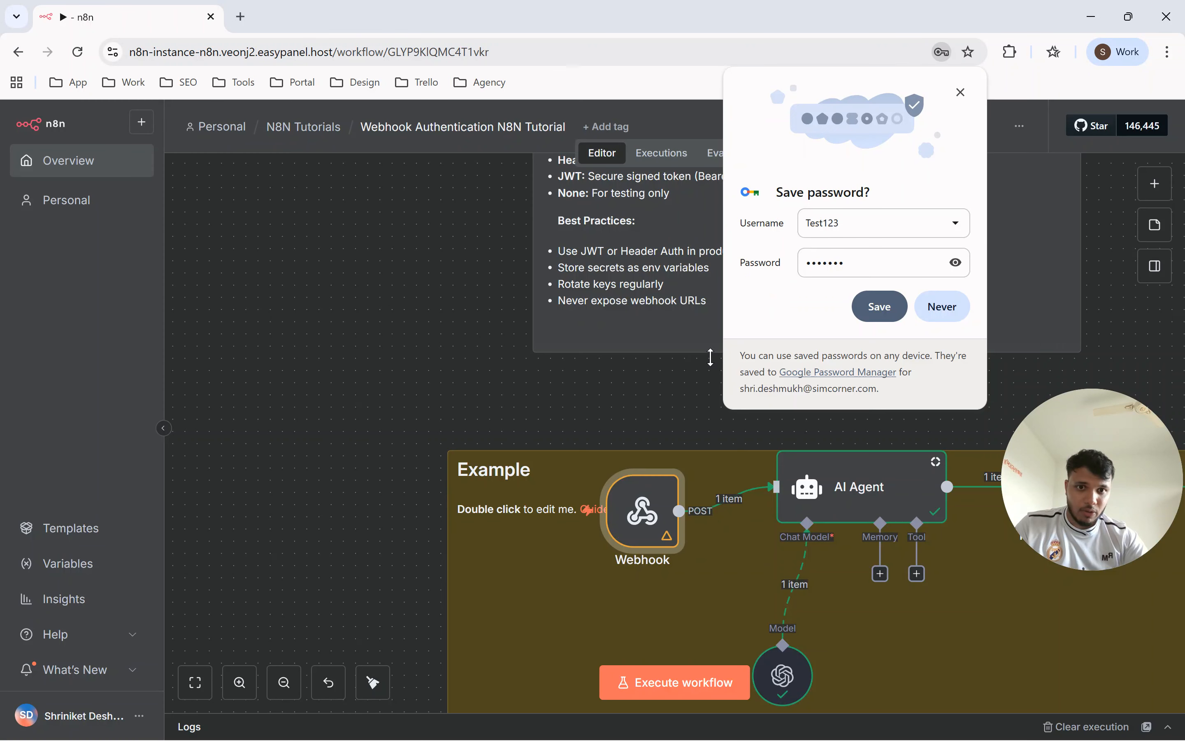
click(962, 96)
click(536, 514)
Switch to Postman, resend the Basic Auth request to the Header Auth webhook and read the response.
key(alt+Tab)
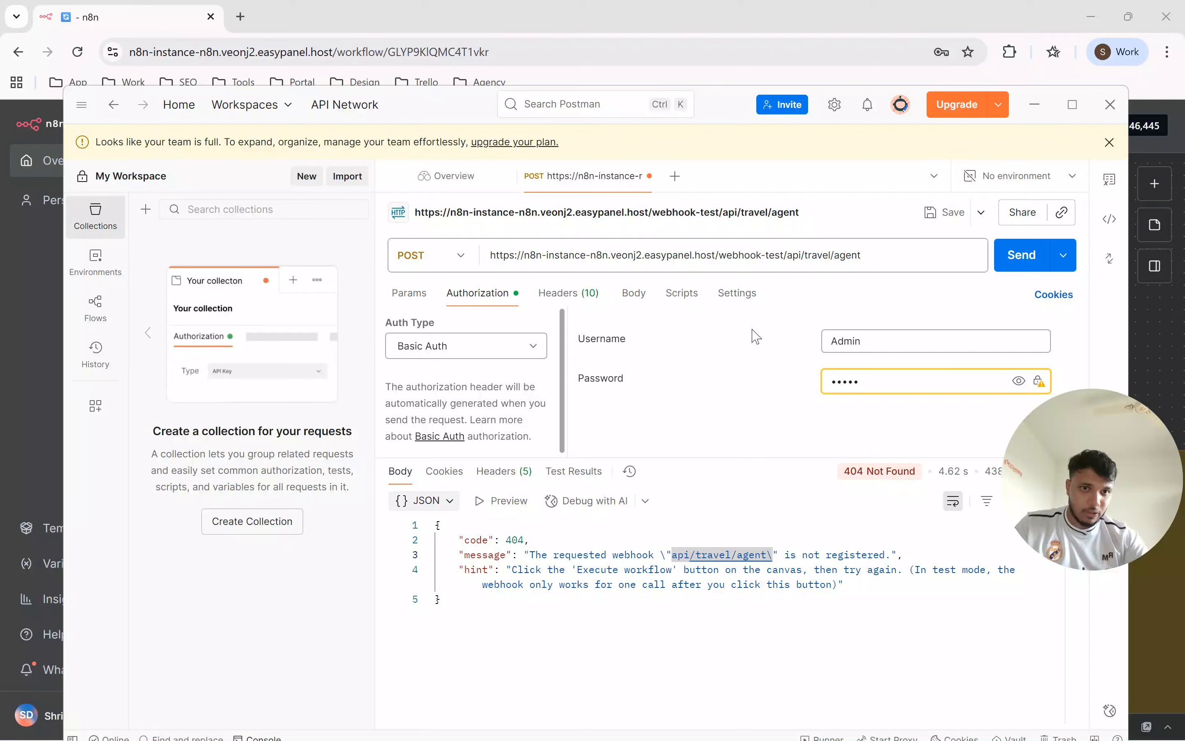
click(1018, 256)
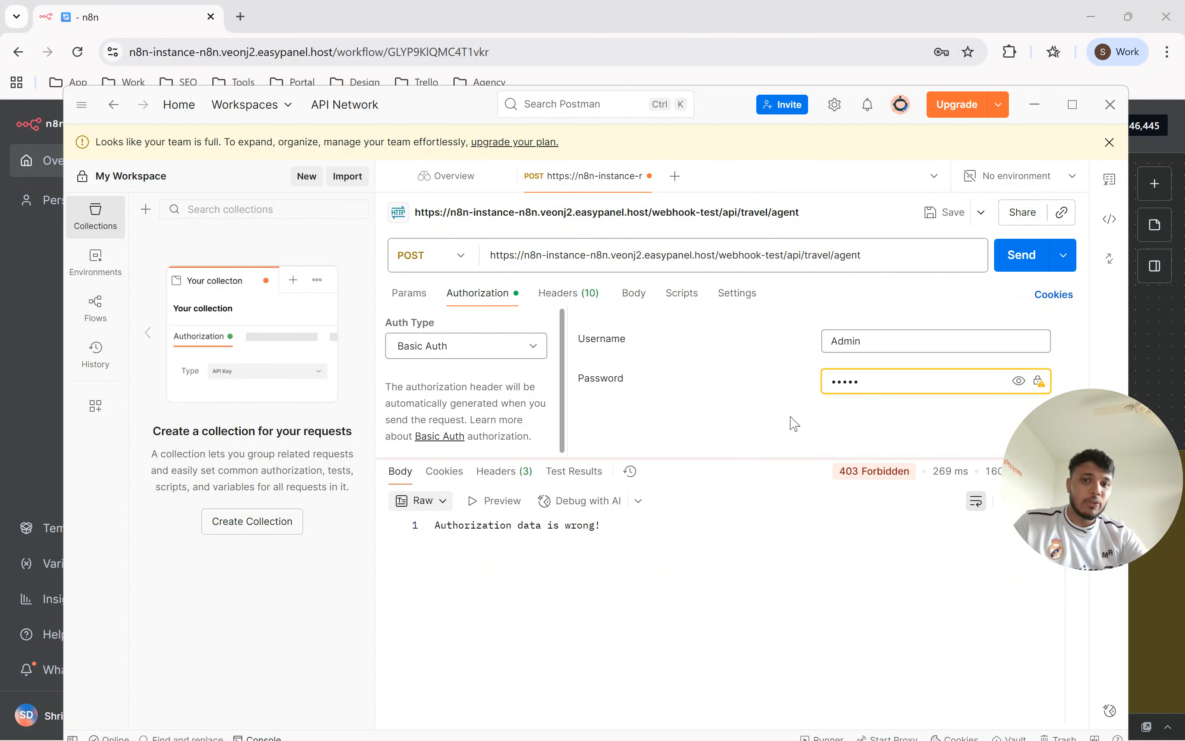
drag(506, 526, 565, 525)
click(565, 525)
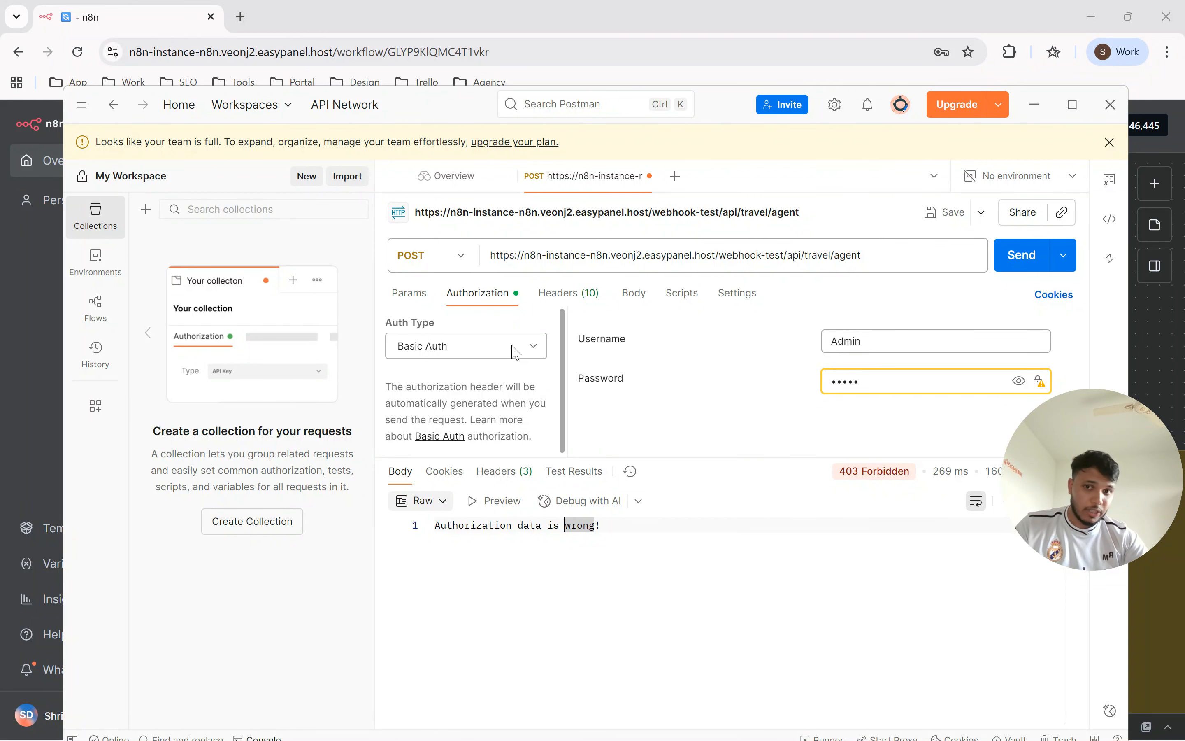
Set the request's authorization to No Auth and rename the Systems header key to X-API-KEY.
click(498, 346)
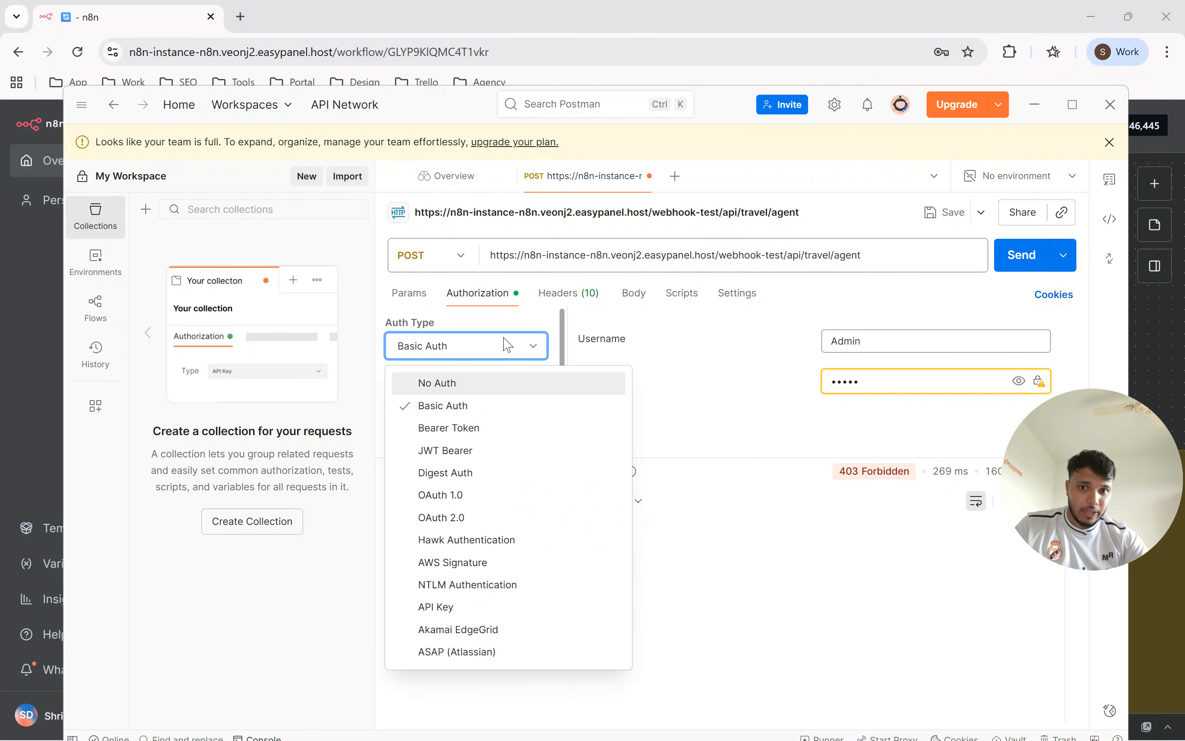
click(457, 387)
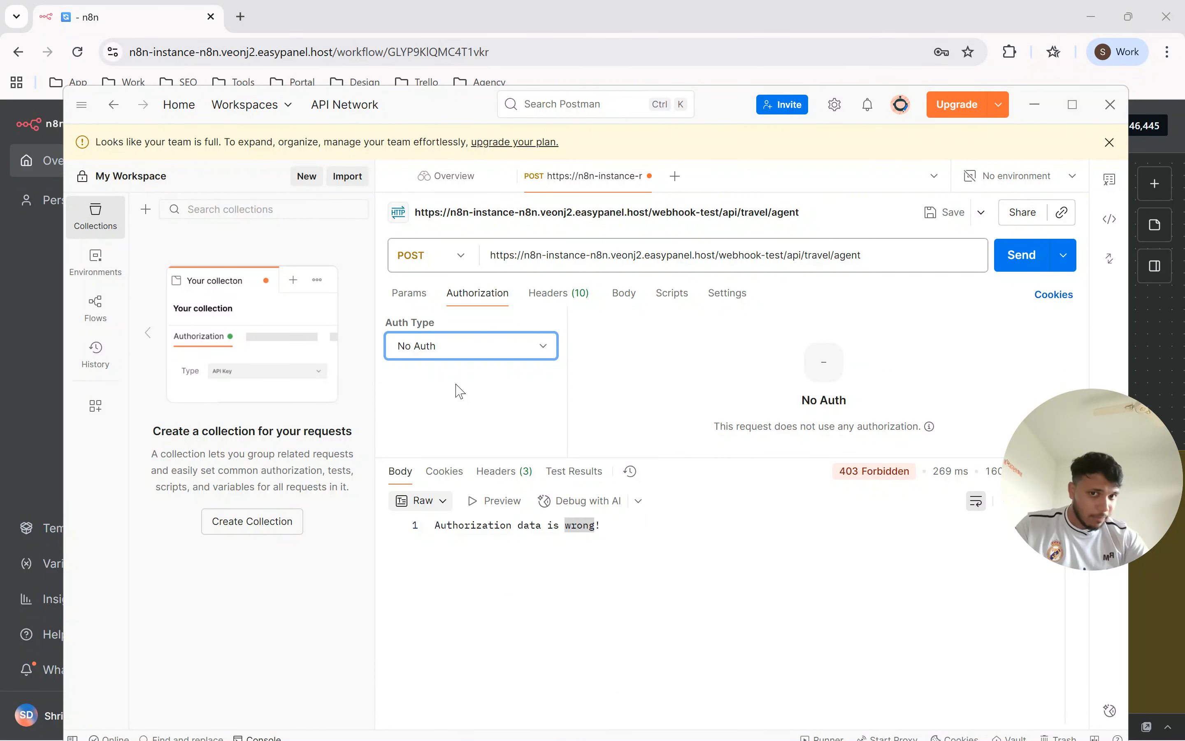
click(564, 295)
click(489, 376)
double_click(491, 375)
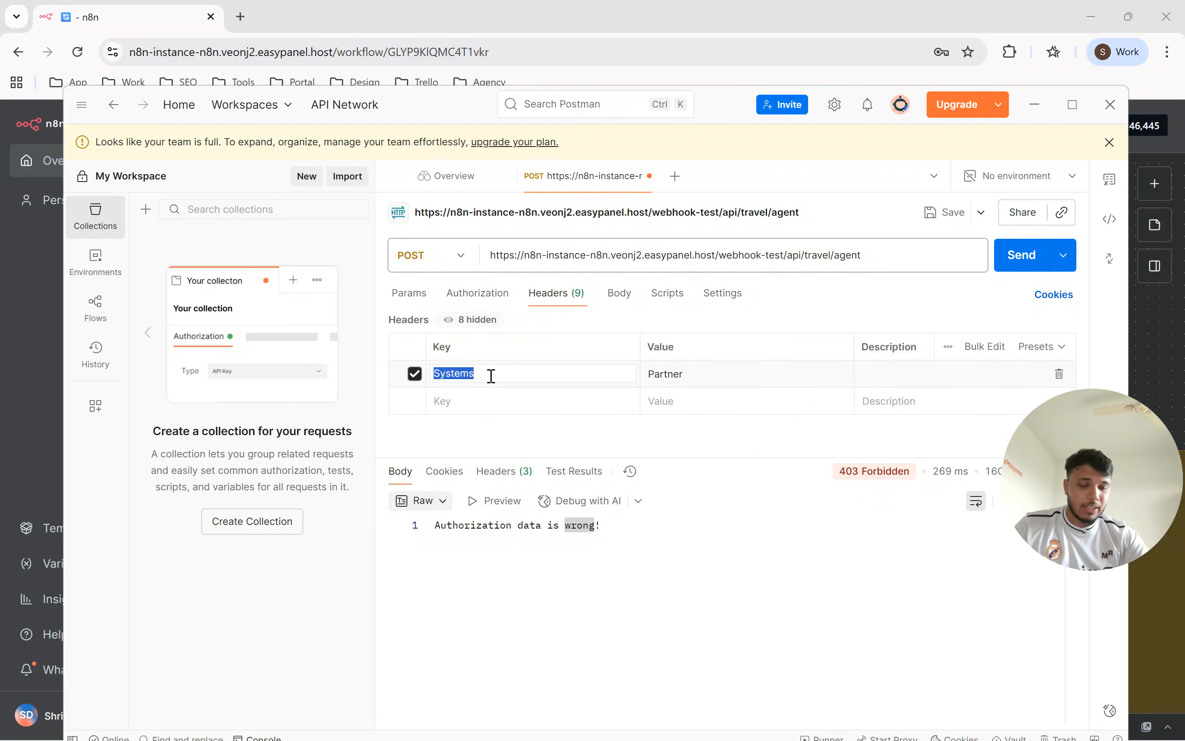
key(alt+Tab)
key(alt+Tab)
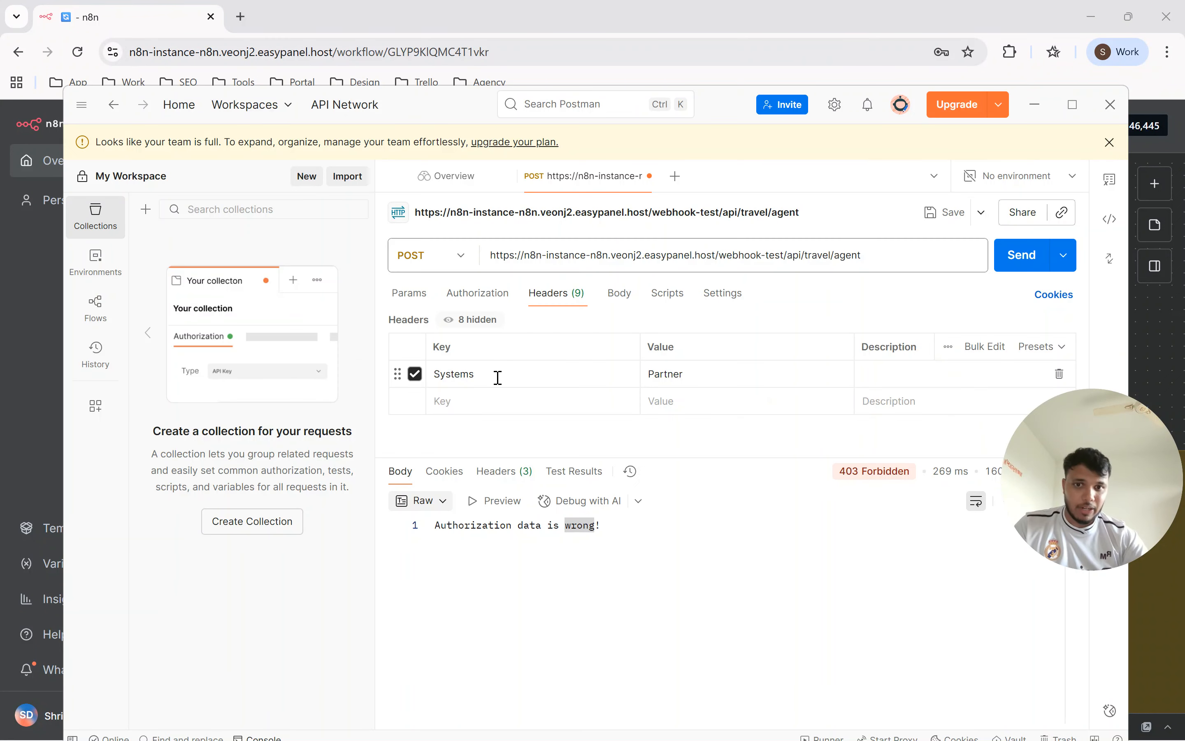
click(497, 376)
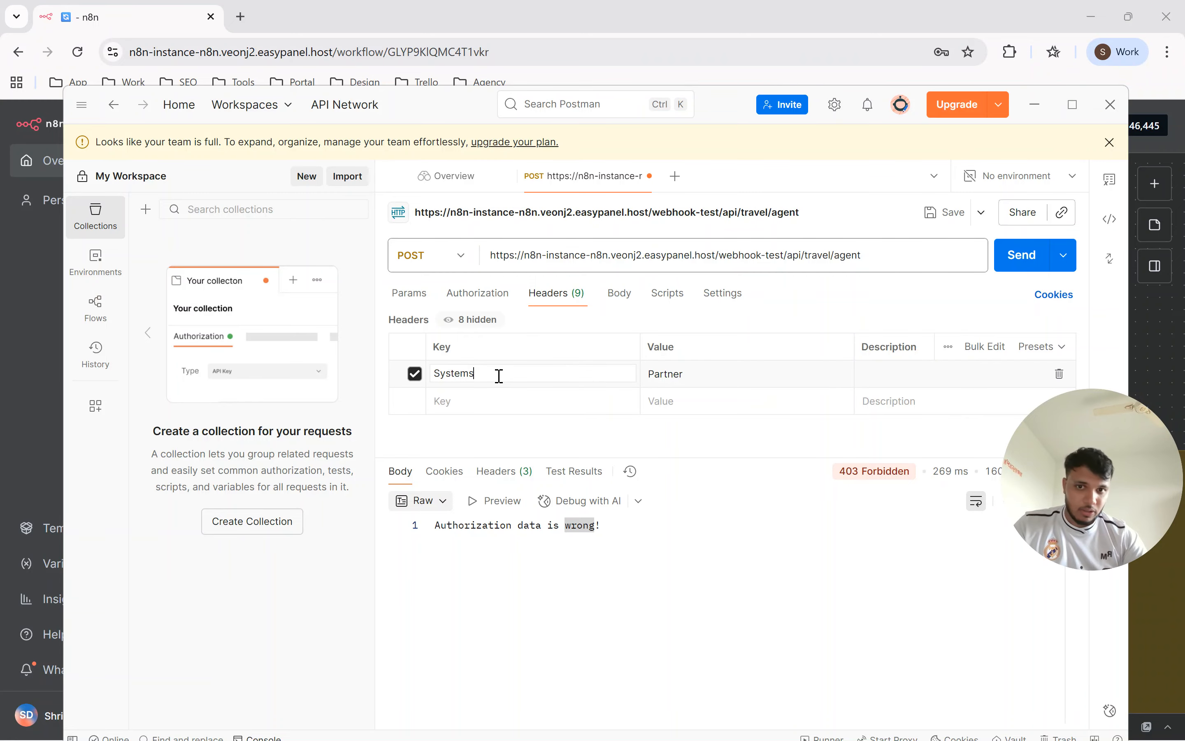
double_click(499, 375)
text(X-A)
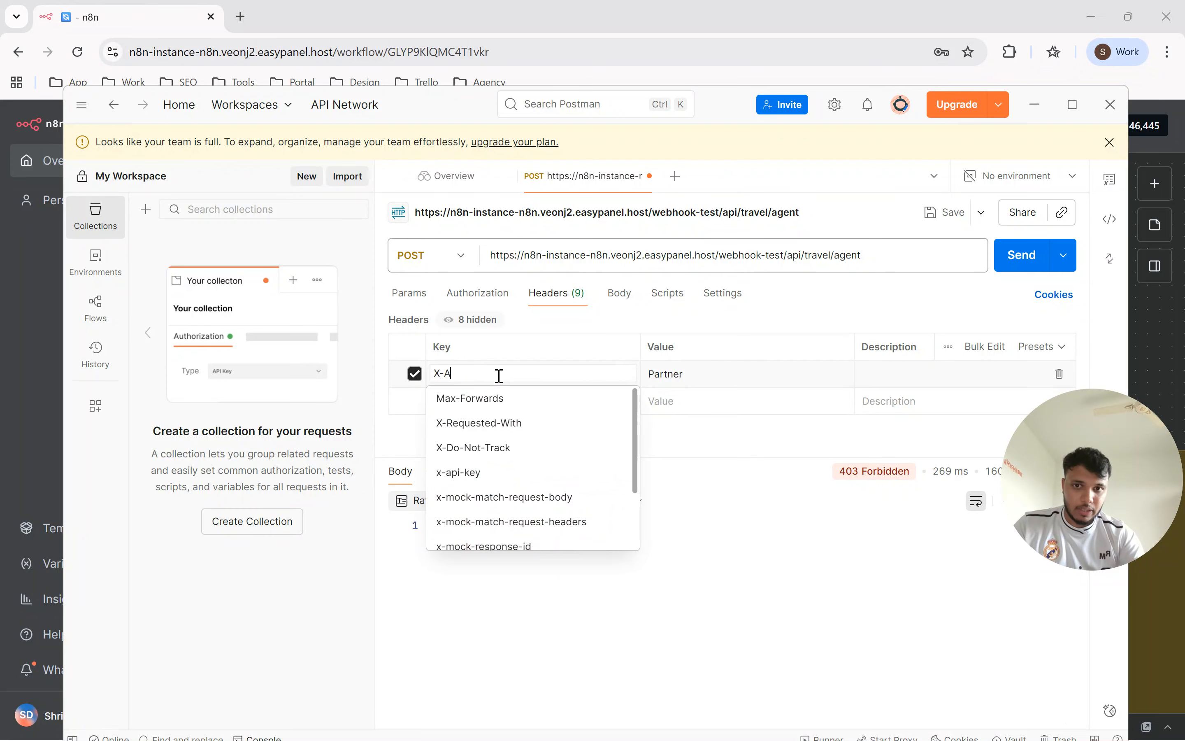
text(PI-KEY)
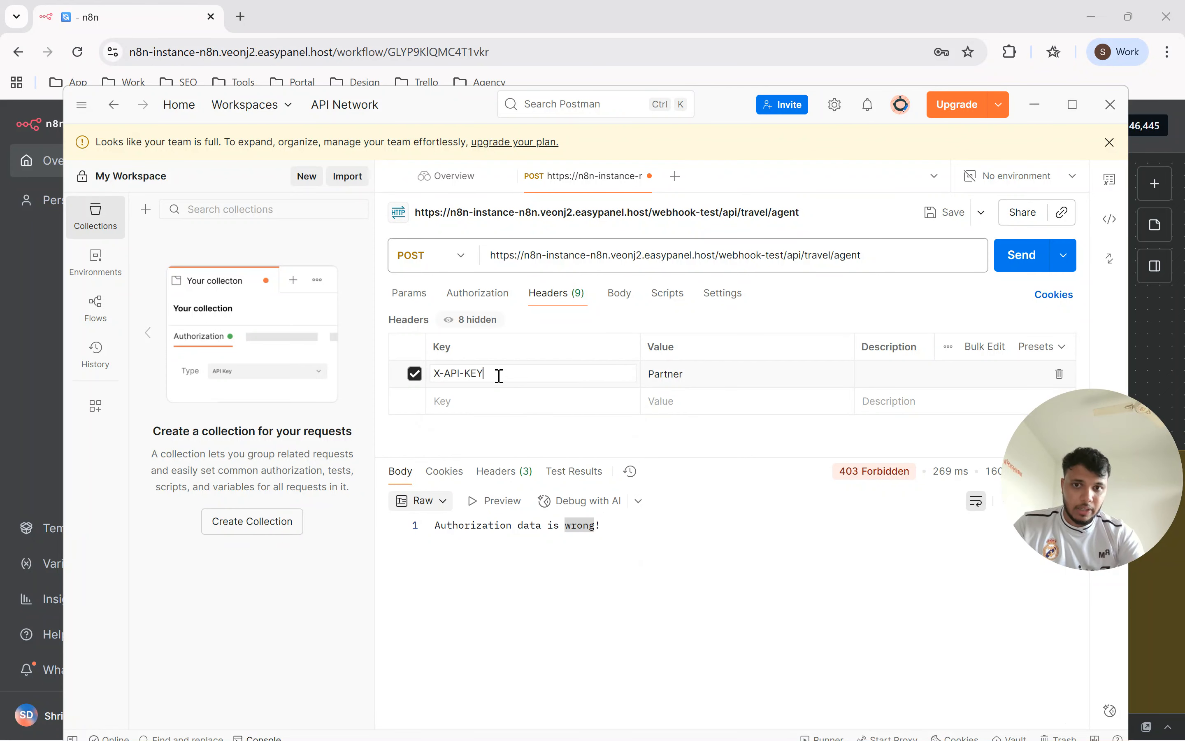
Replace the X-API-KEY header's value with the correct API key, send the request and examine the response.
double_click(678, 375)
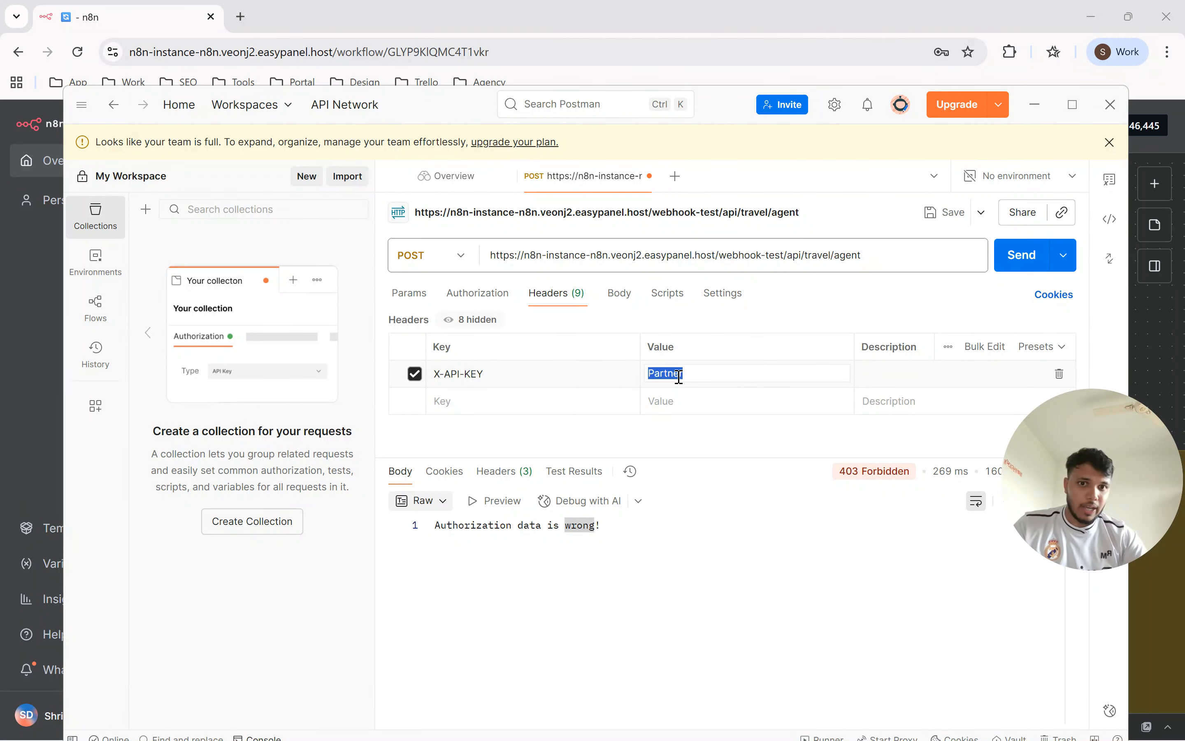
text(Test123)
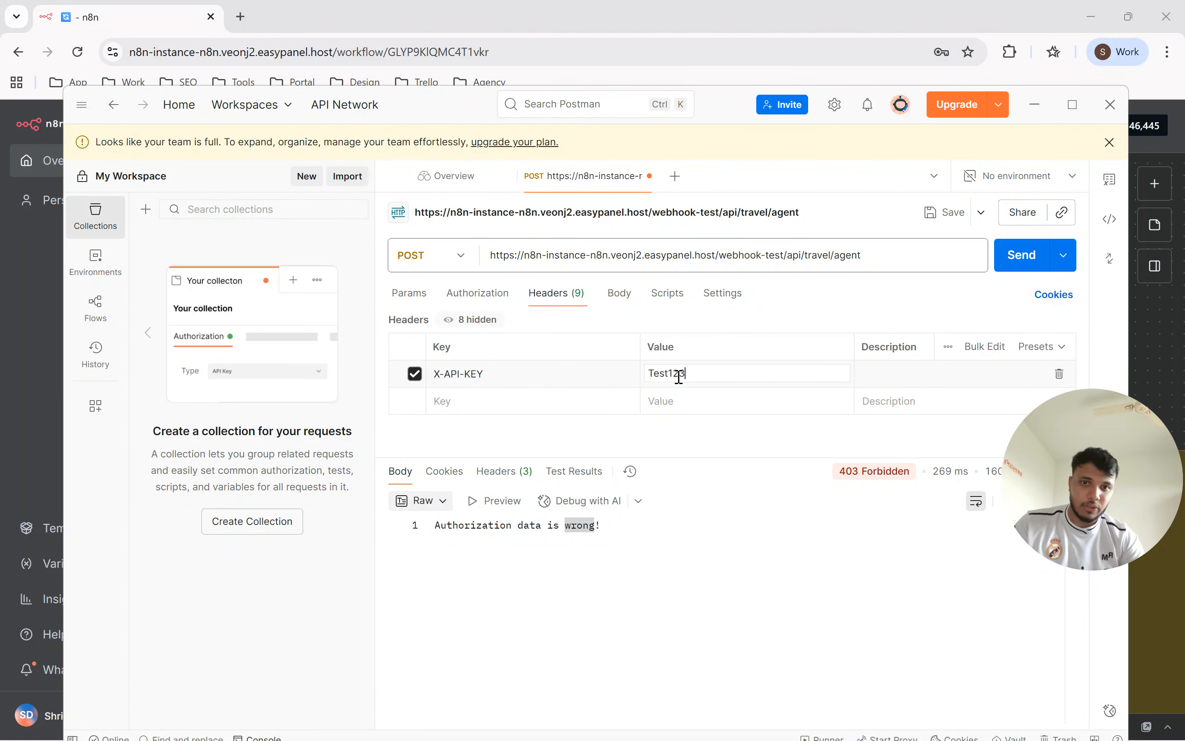
click(1021, 255)
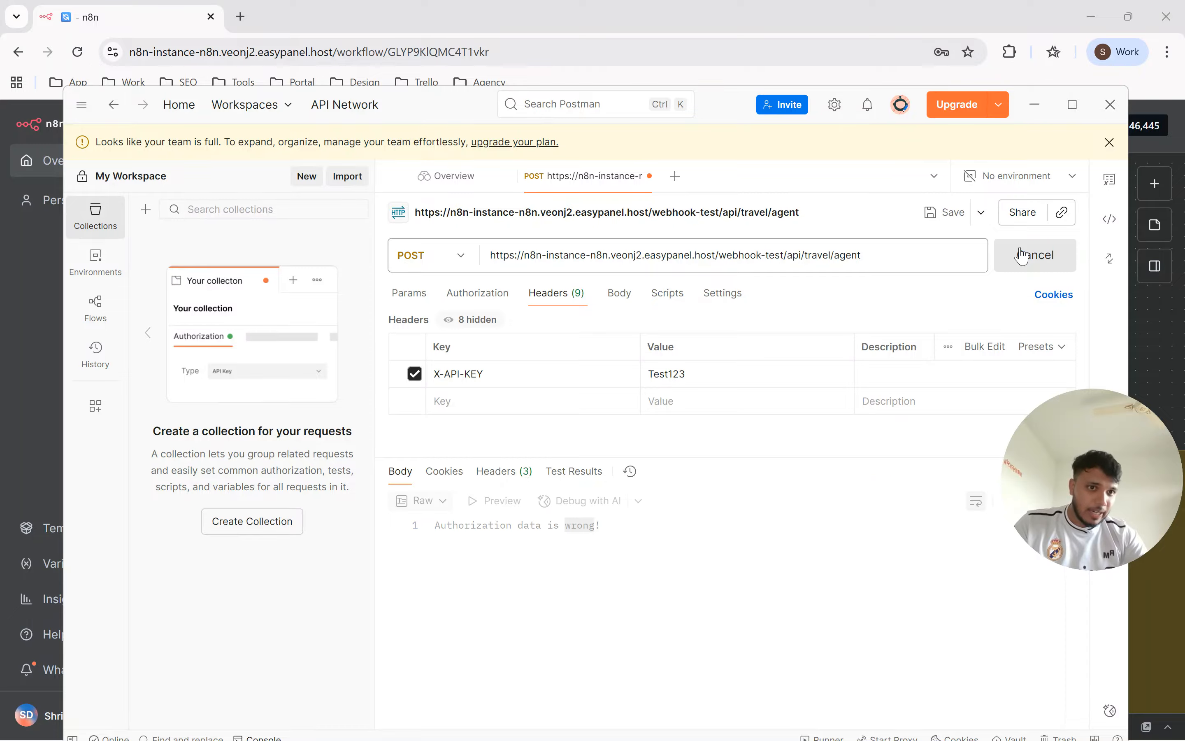
drag(593, 608, 464, 541)
click(464, 541)
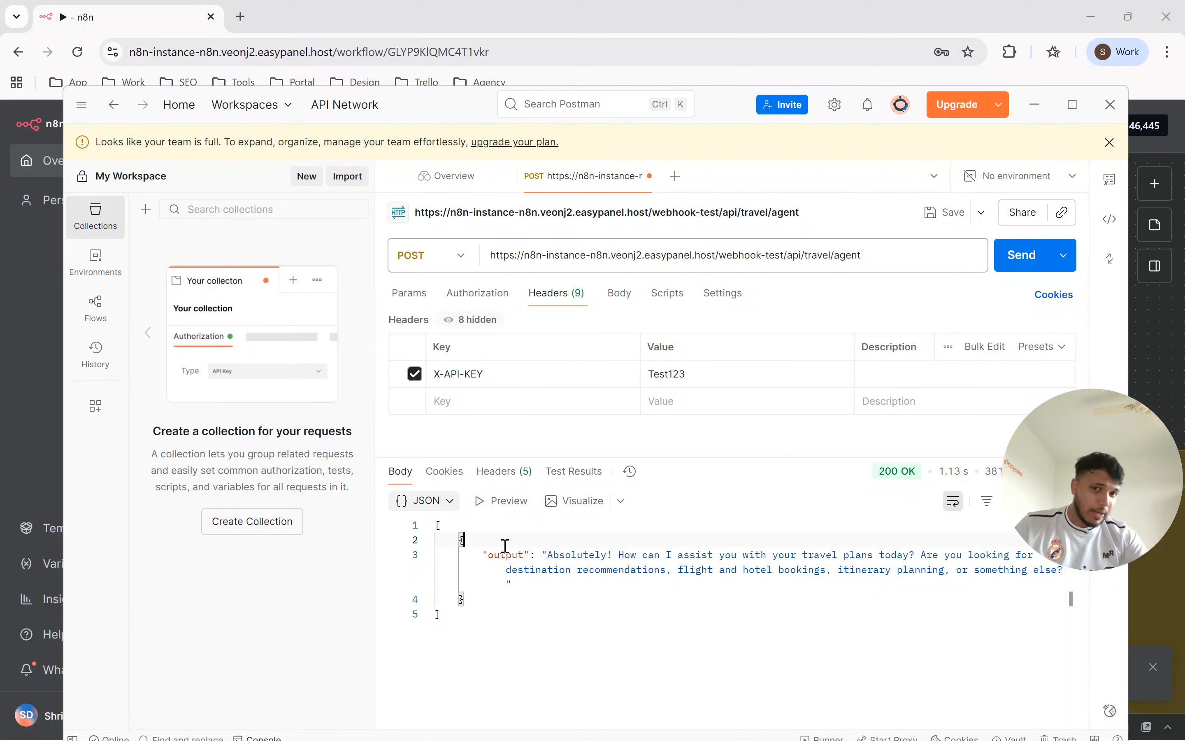
Append extra digits to the API key in the X-API-KEY header to make it incorrect, and send the request.
click(738, 374)
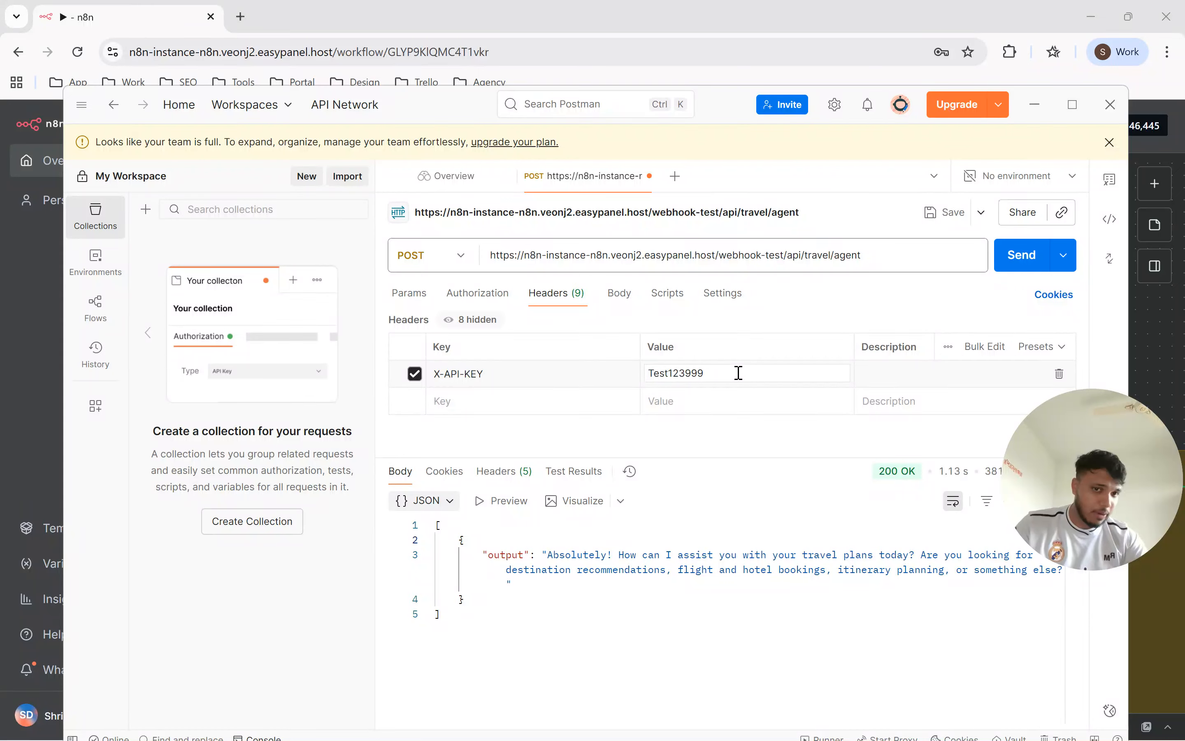
click(1010, 261)
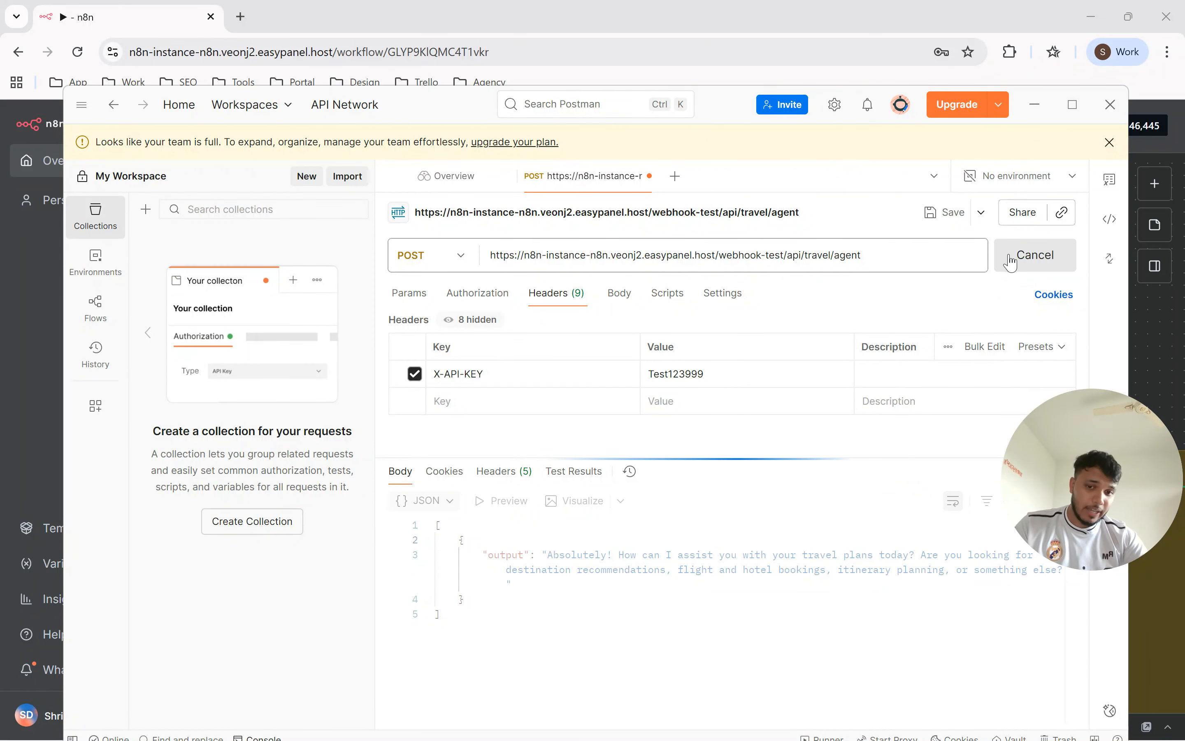
Switch to n8n, execute the workflow again so the webhook listens for a test call, and return to Postman.
key(alt+Tab)
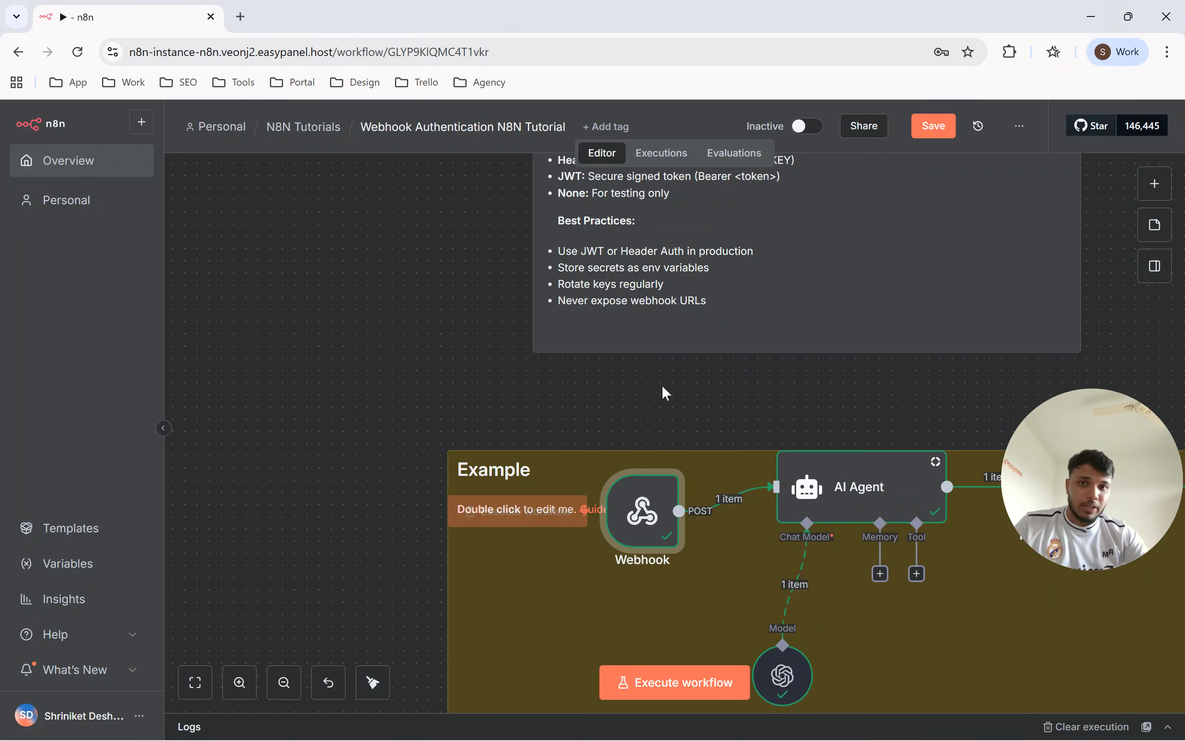
click(487, 510)
key(alt+Tab)
key(alt+Tab)
key(alt+Tab)
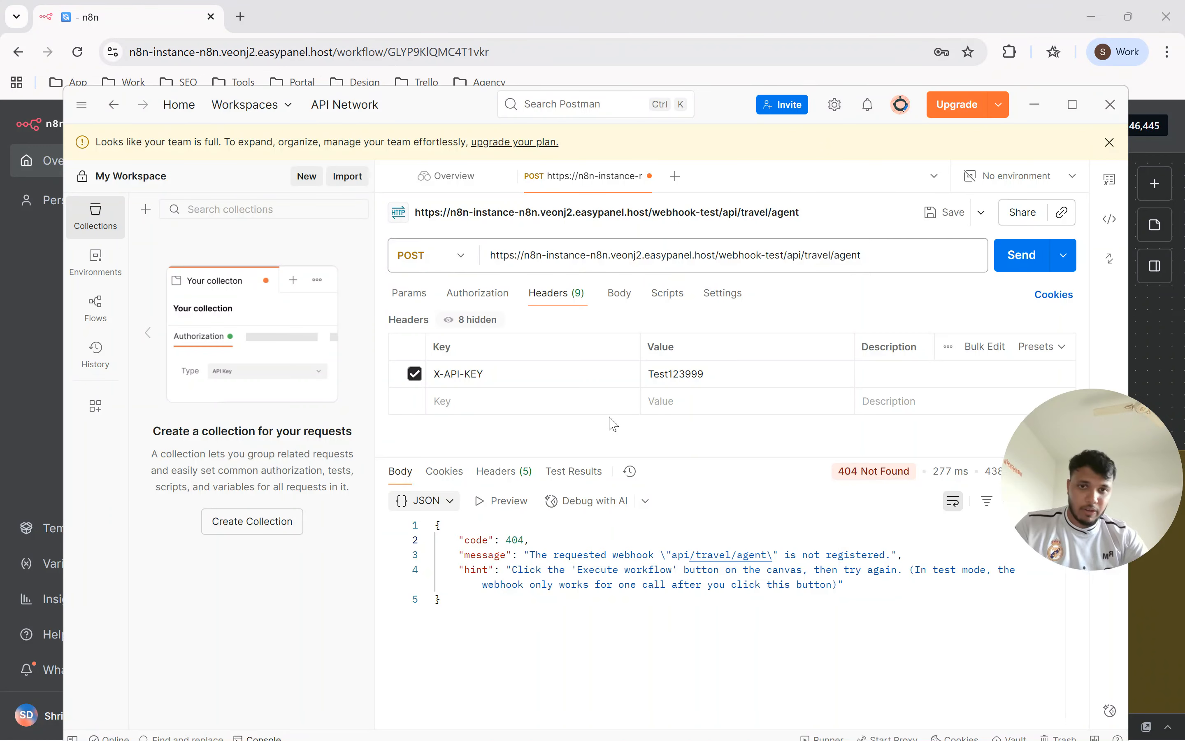
Resend the request with the incorrect API key and read the response message.
click(1022, 254)
drag(516, 526, 607, 528)
click(608, 528)
Restore the correct API key in the X-API-KEY header, resend the request, and check the workflow execution in n8n.
click(756, 373)
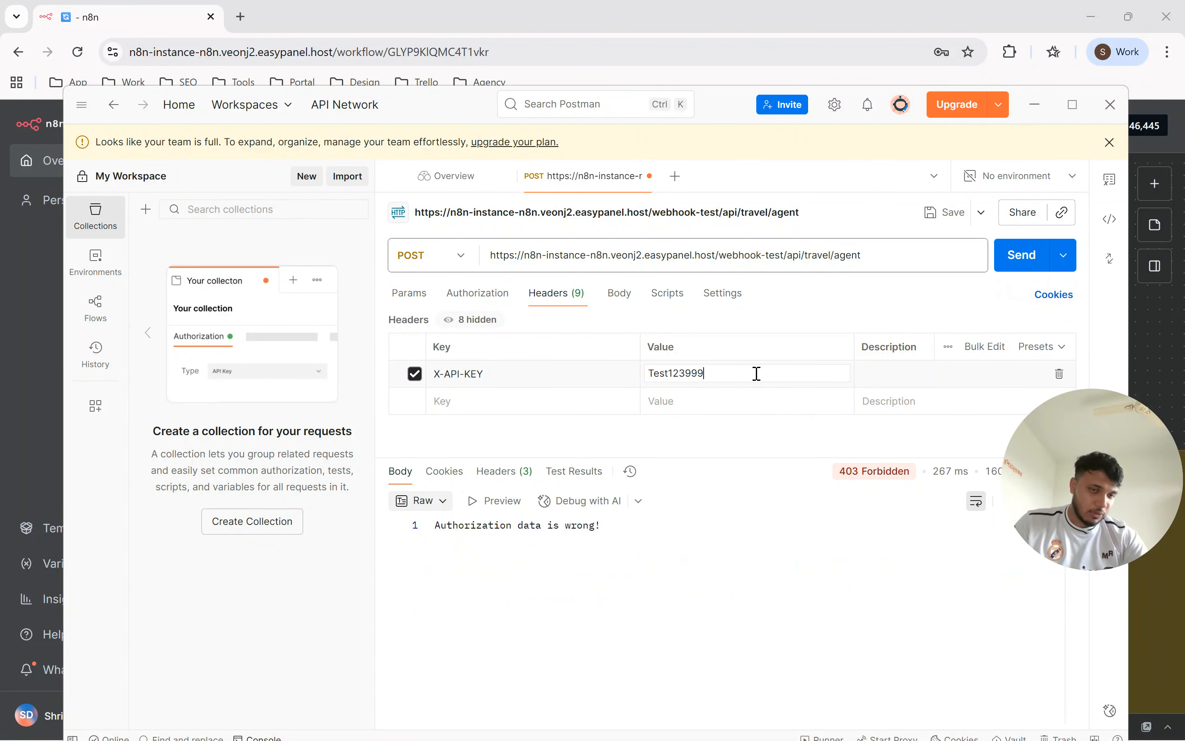
key(alt+Tab)
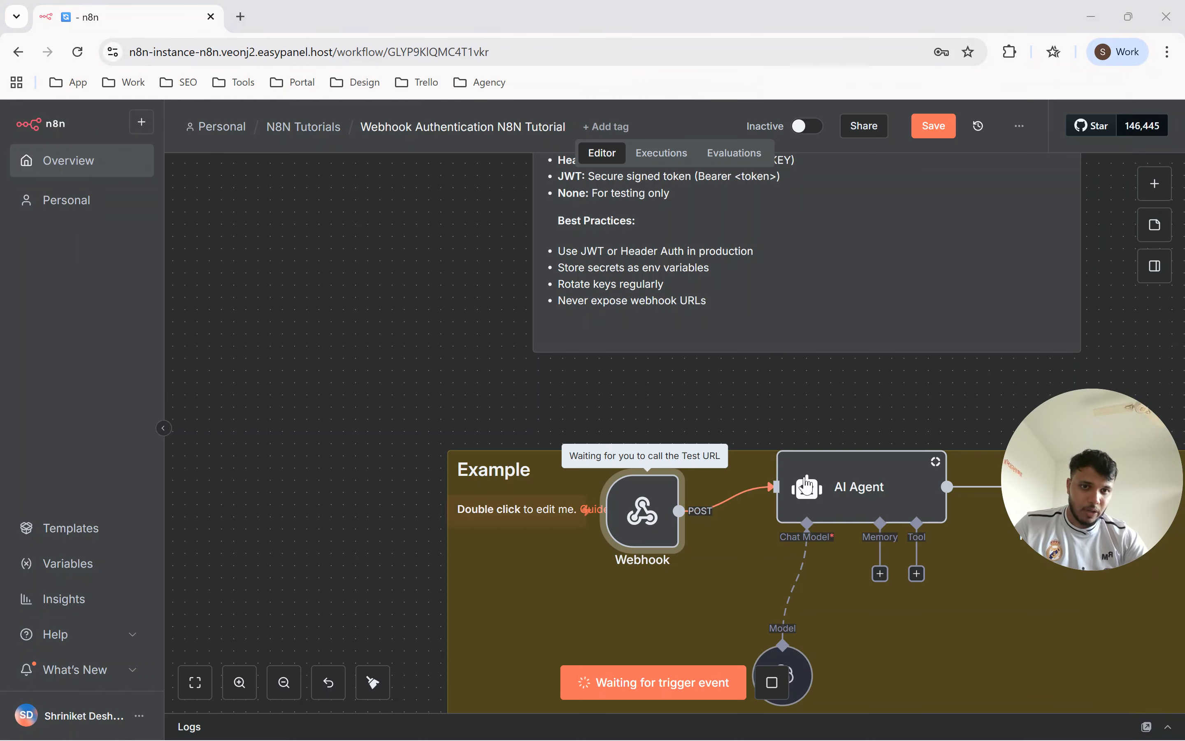
key(alt+Tab)
click(1014, 260)
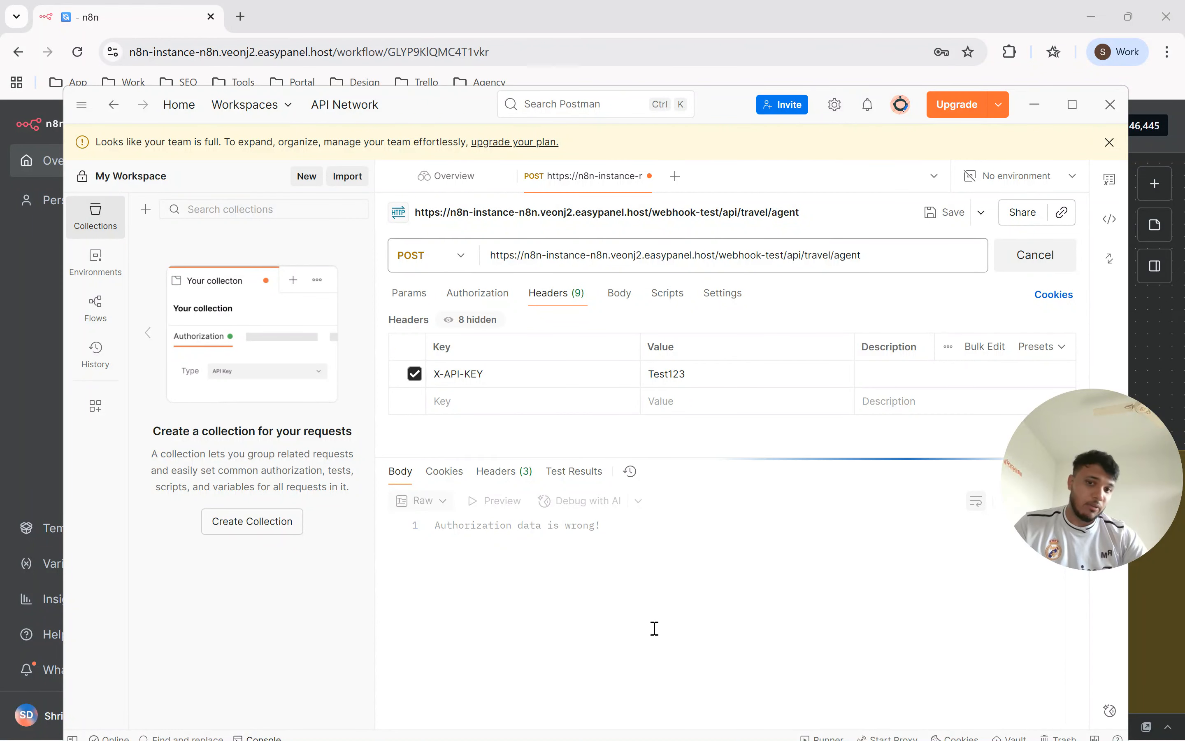
drag(629, 625, 487, 539)
key(alt+Tab)
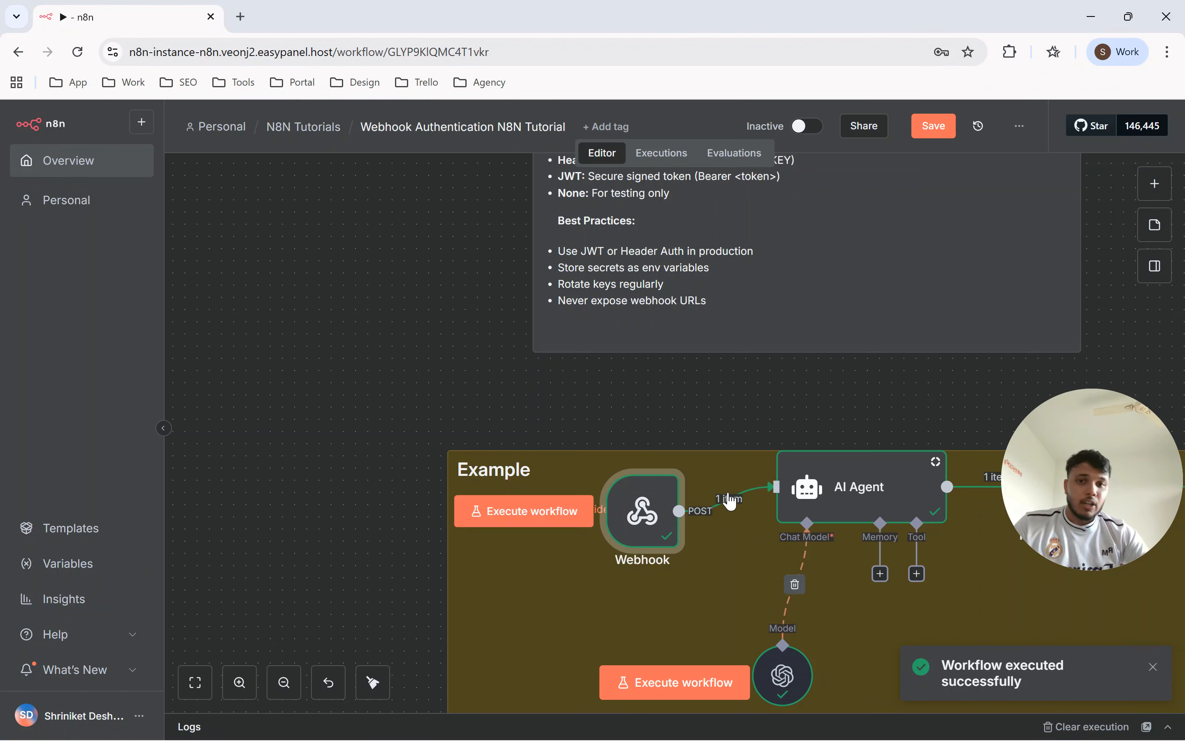
Review the authentication types and best practices in the canvas note, and save the workflow.
scroll(618, 284, up, 5)
drag(706, 225, 696, 381)
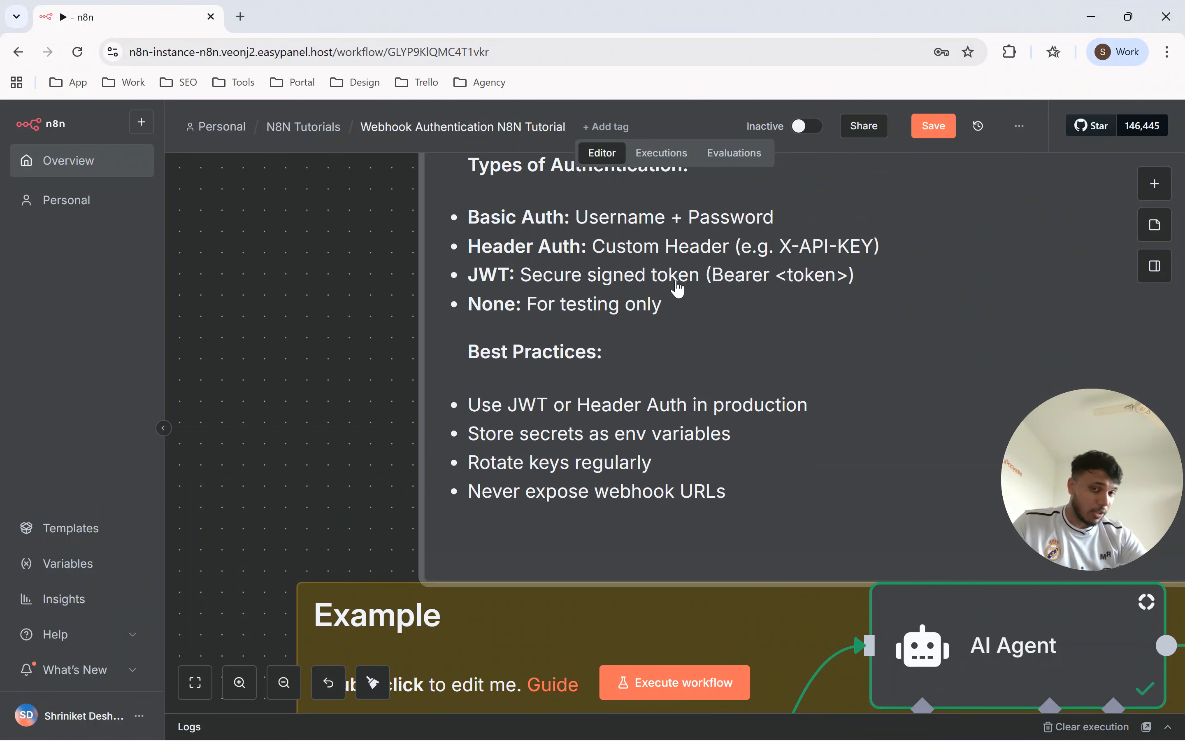
scroll(752, 304, down, 3)
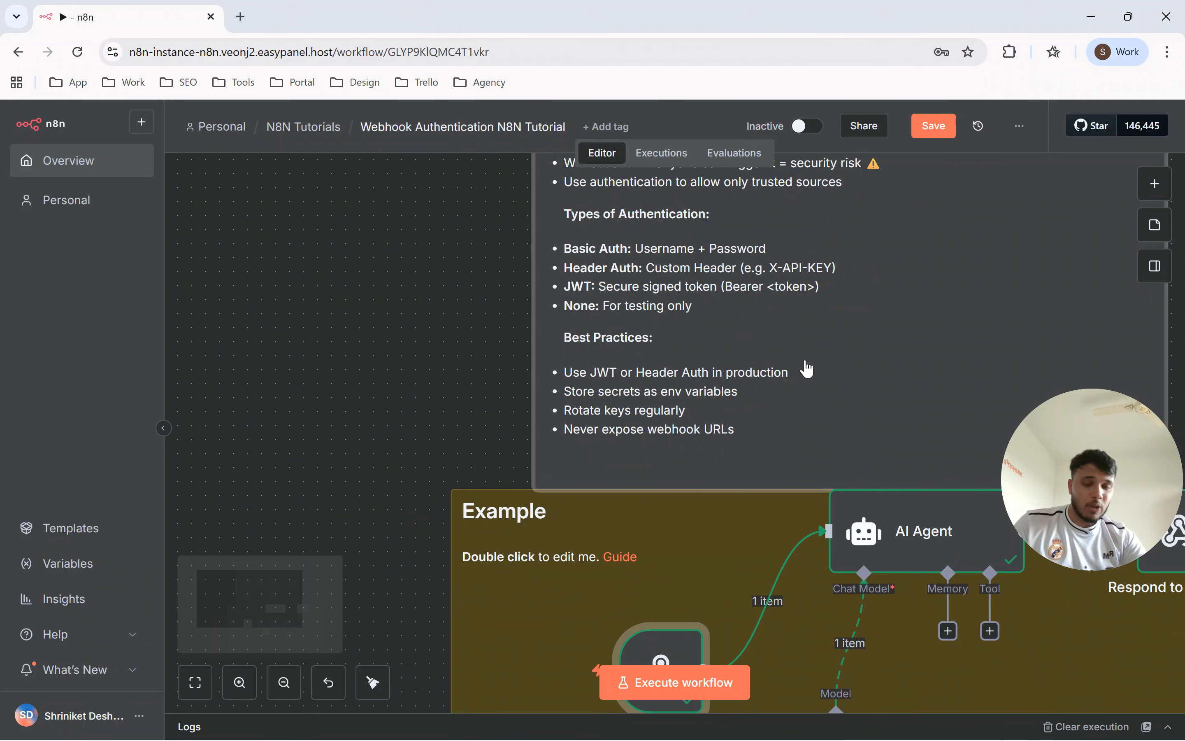
click(932, 126)
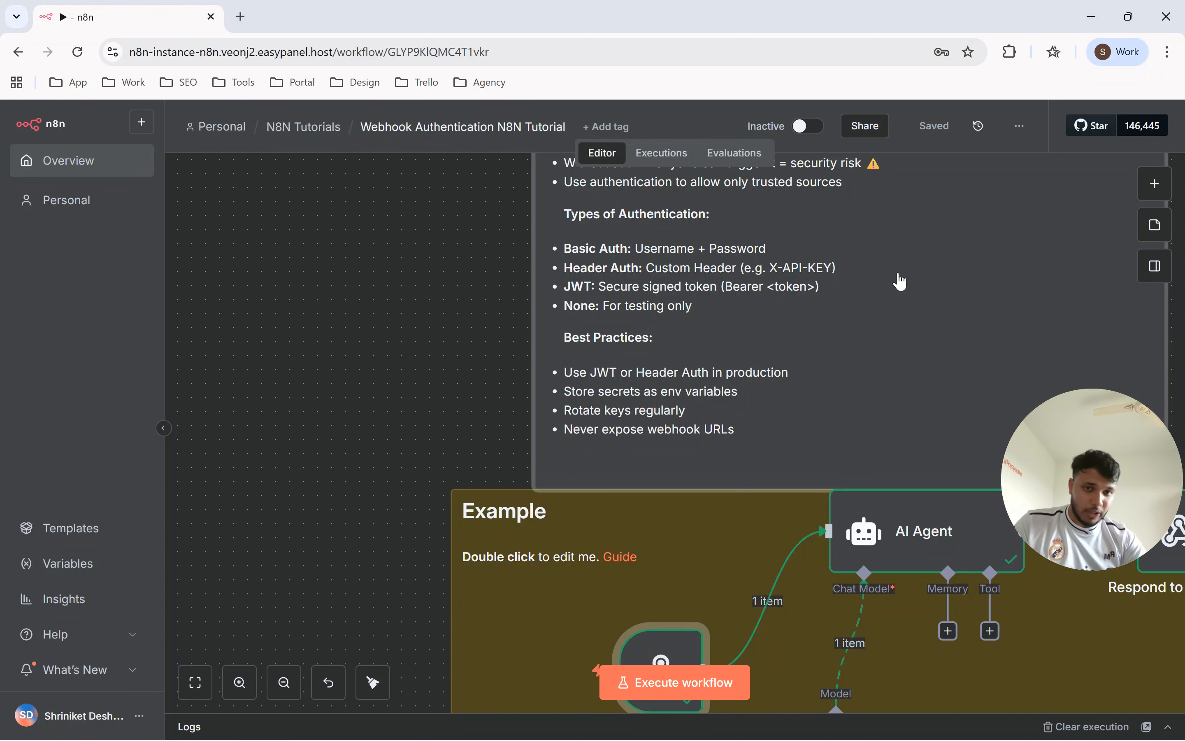
Set the Webhook node's authentication to JWT Auth and open a new JWT Auth credential.
scroll(891, 319, down, 3)
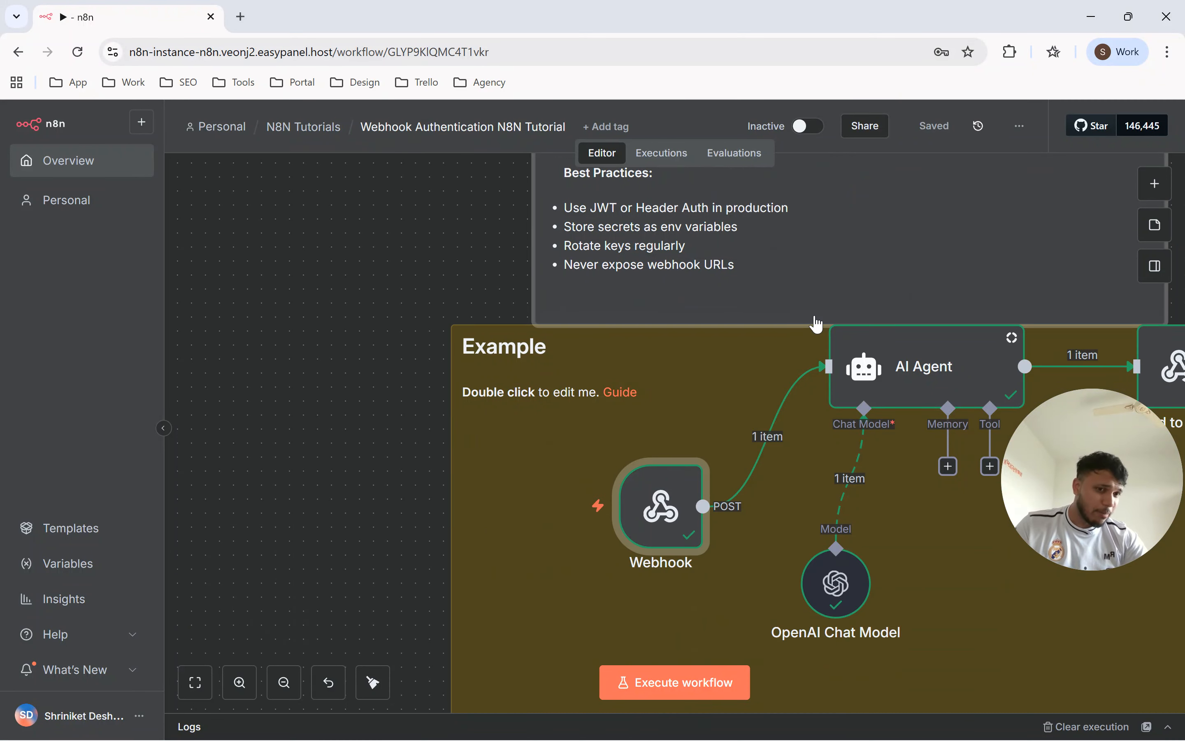
mouse_move(670, 507)
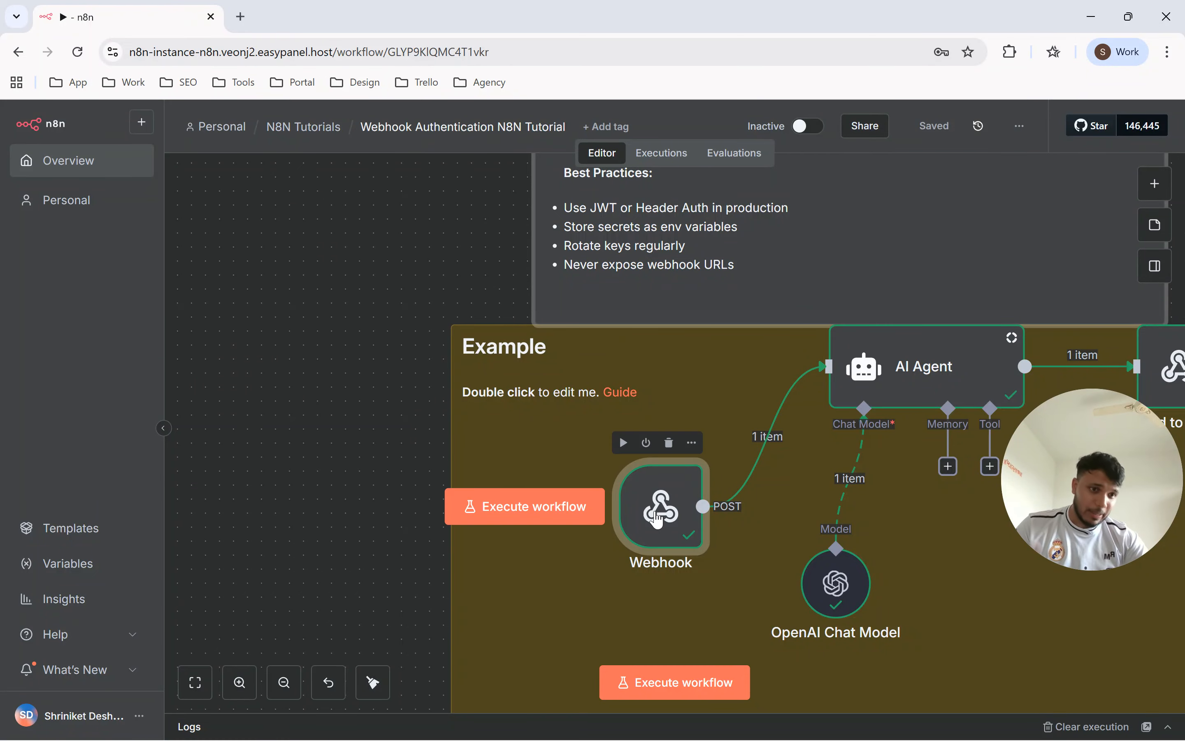
double_click(657, 518)
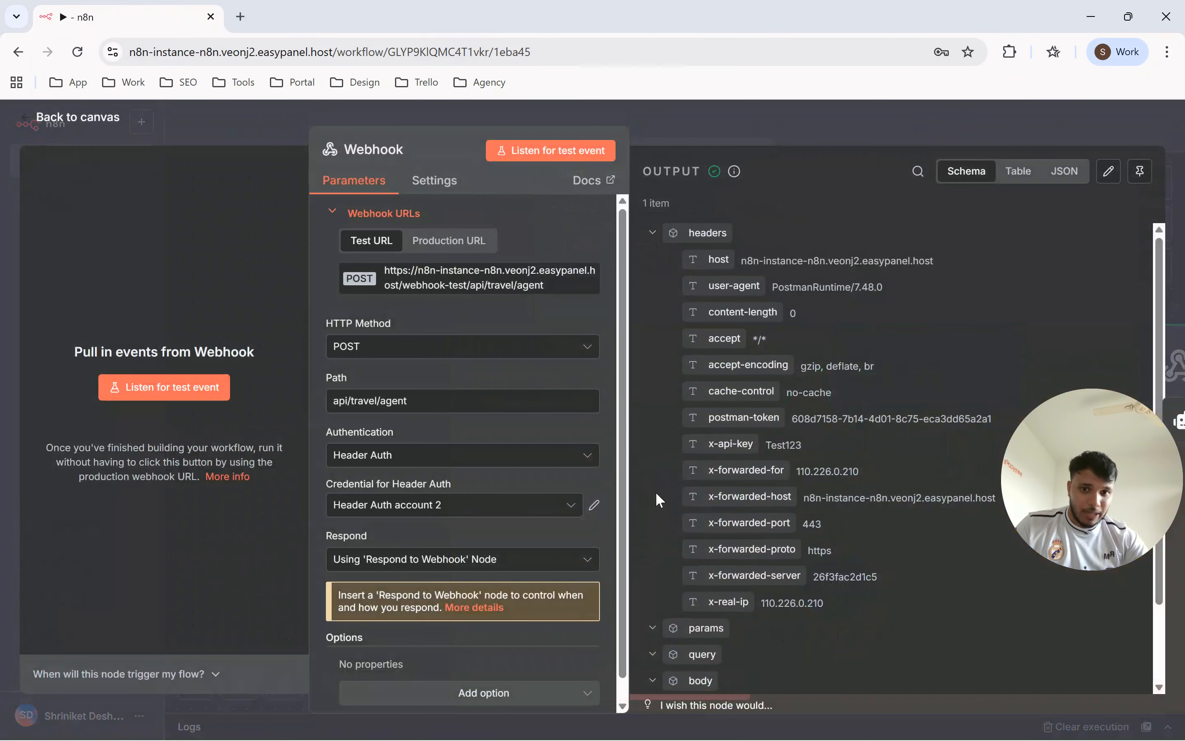
scroll(443, 299, down, 1)
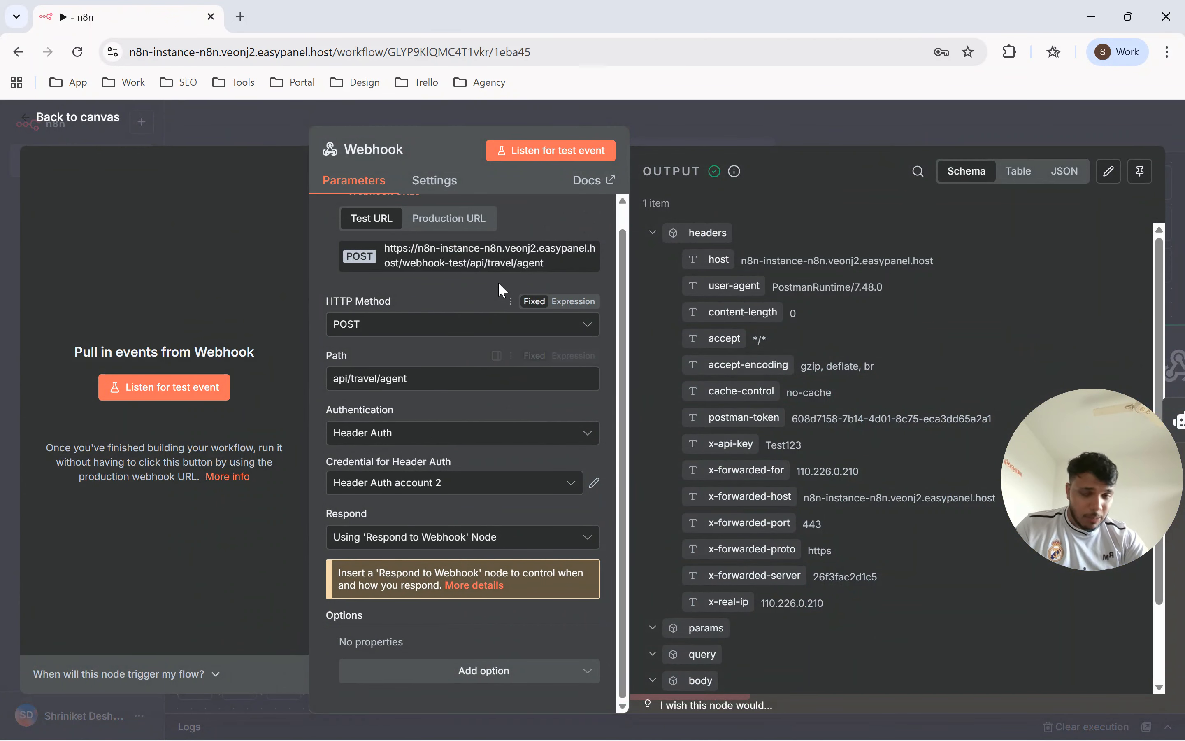
click(419, 433)
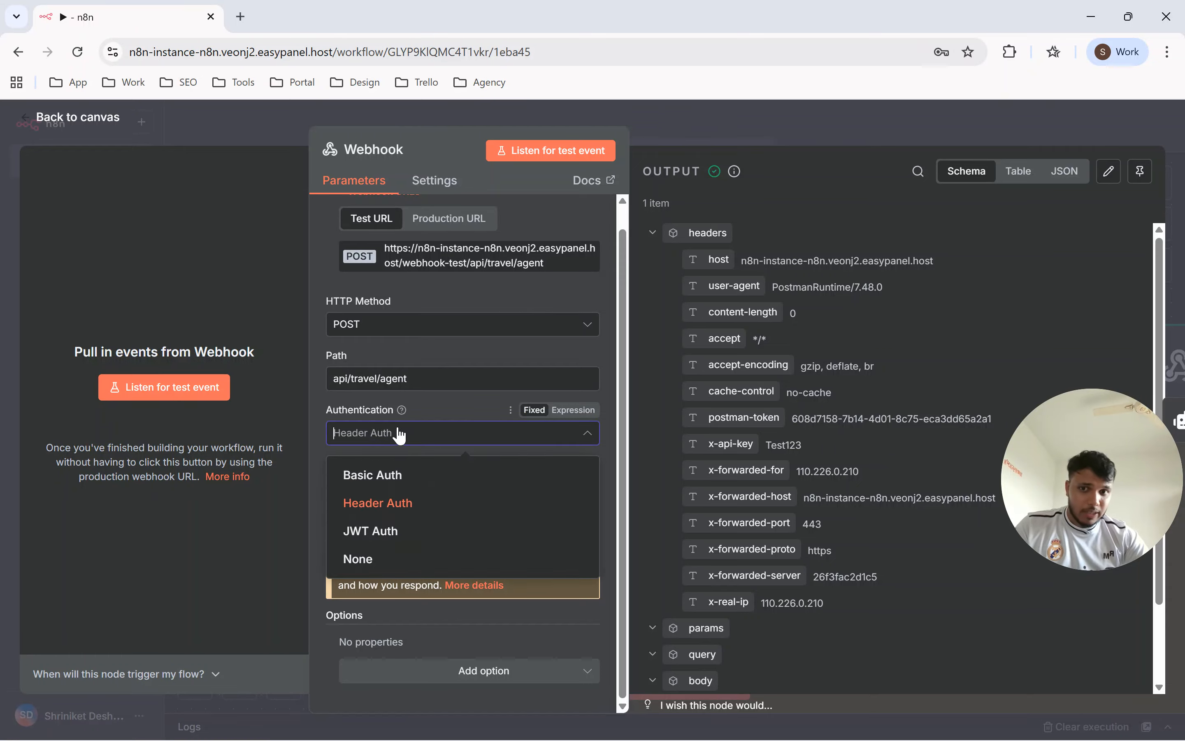
click(404, 531)
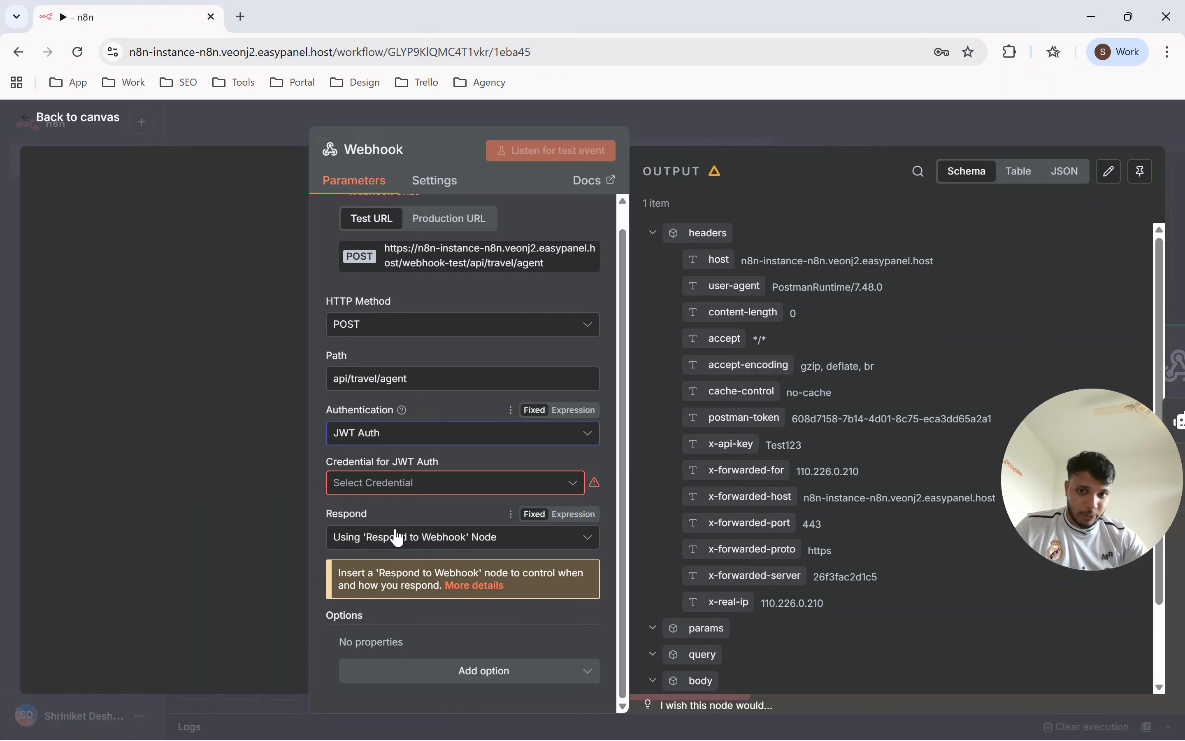
click(390, 485)
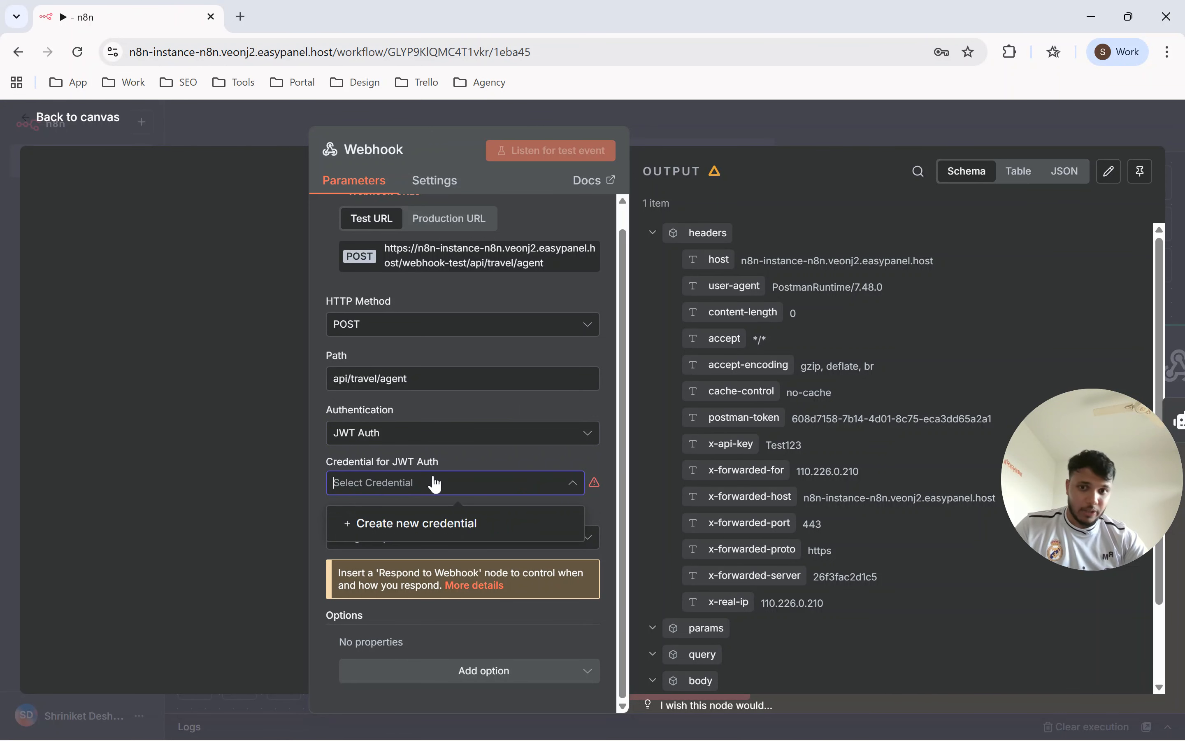
click(430, 529)
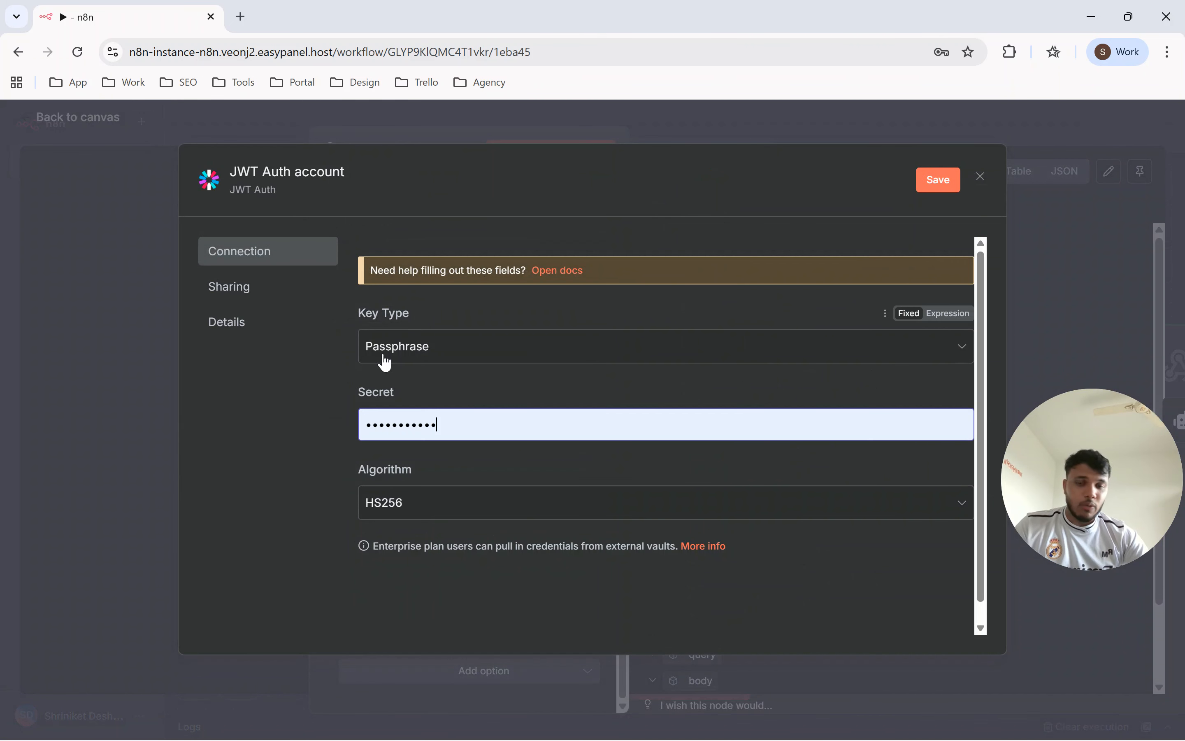
Search Google for "jwt io" in a new browser tab.
click(240, 17)
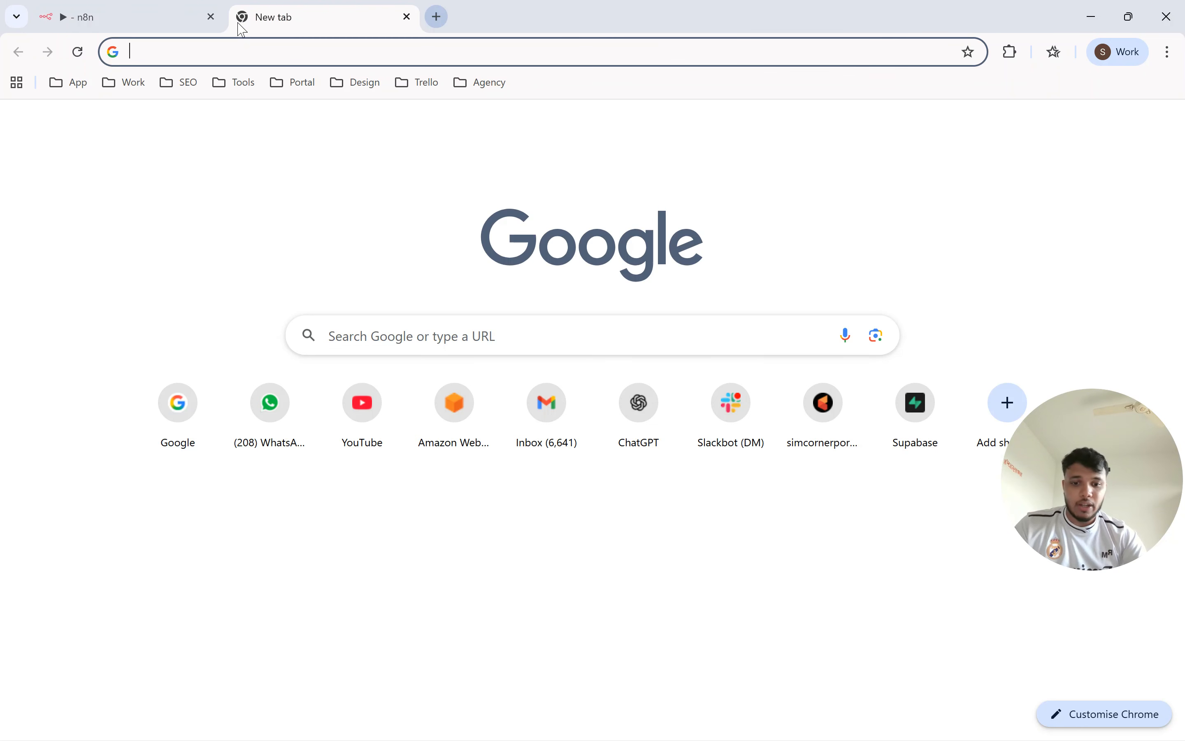
text(jwt)
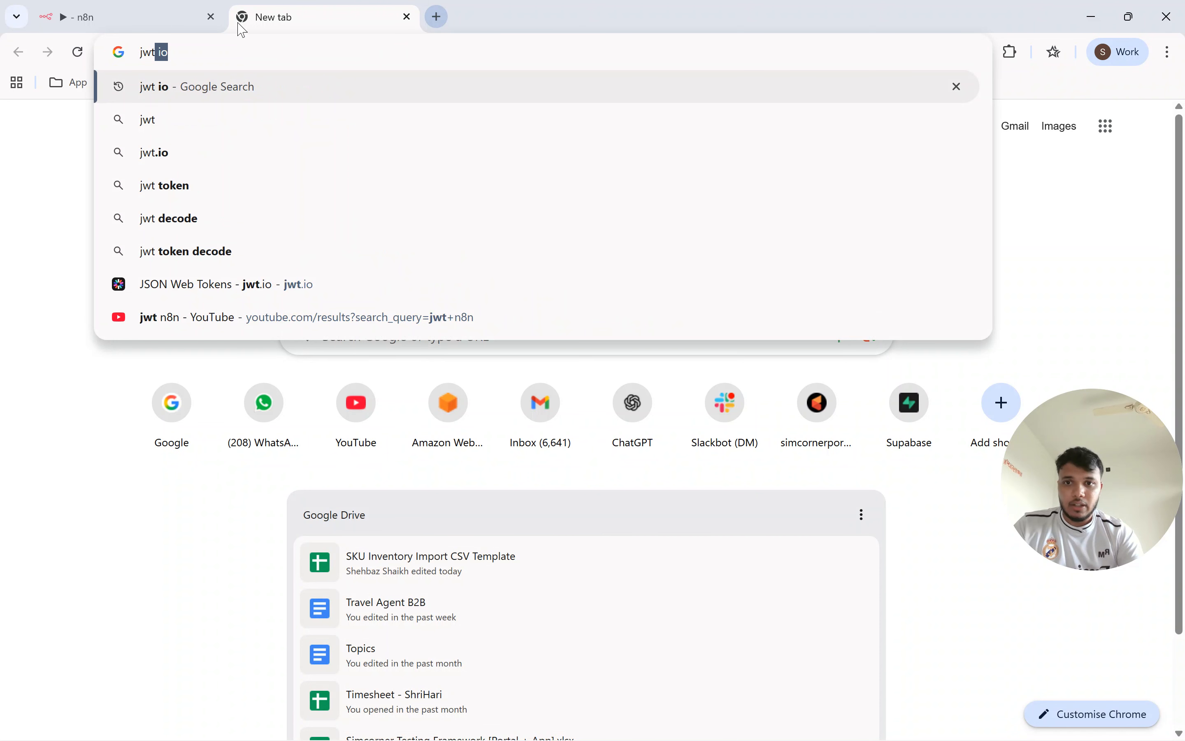
key(Return)
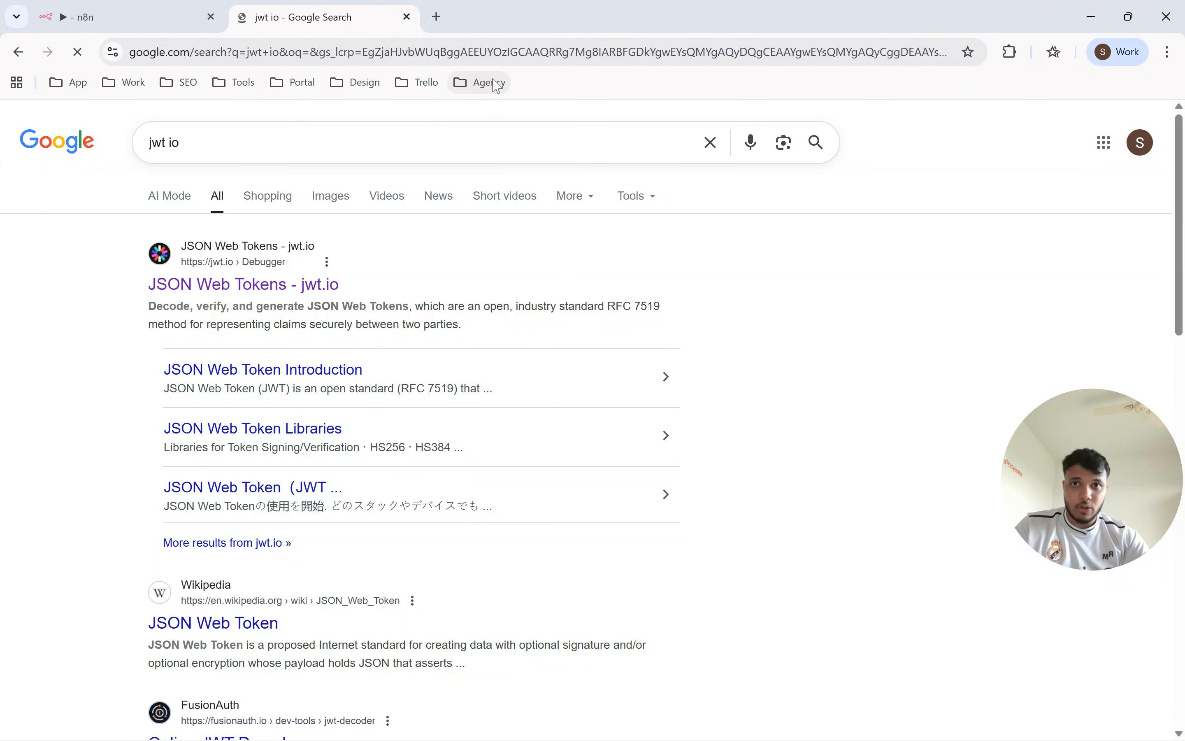
Open gobuildwithai.com in another new tab and look through the courses on its home page.
click(437, 16)
text(gobuild)
key(Return)
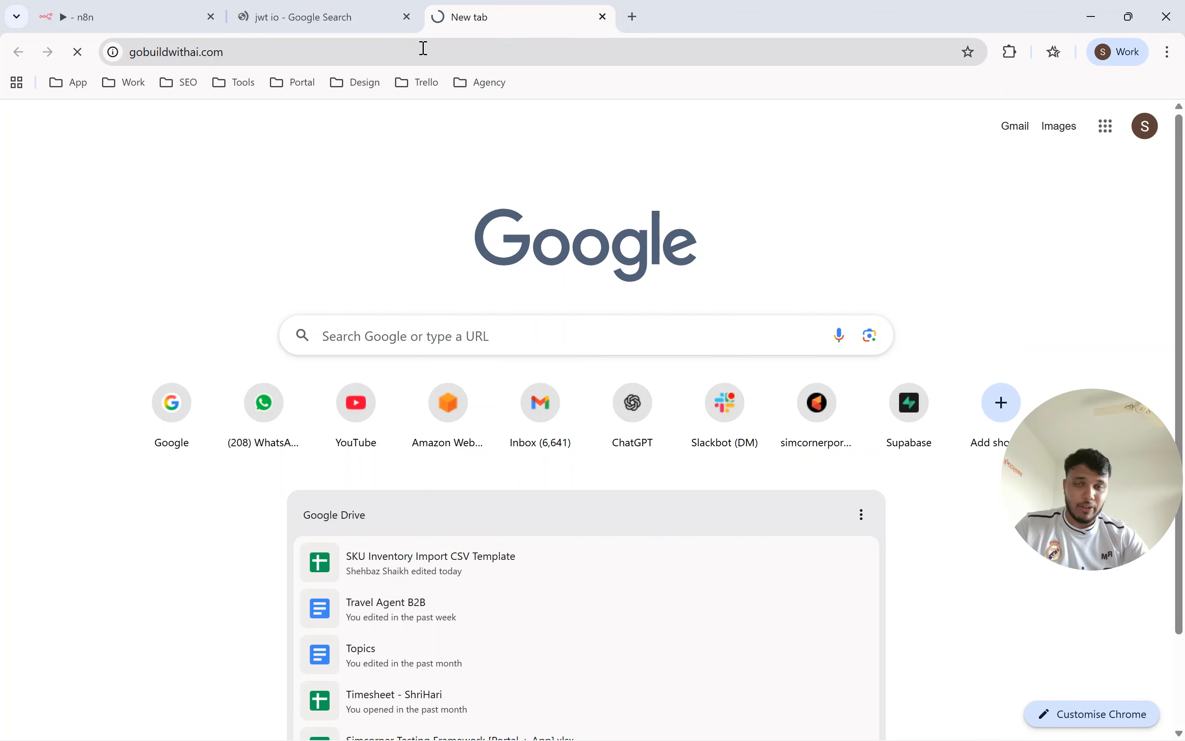
scroll(180, 317, down, 5)
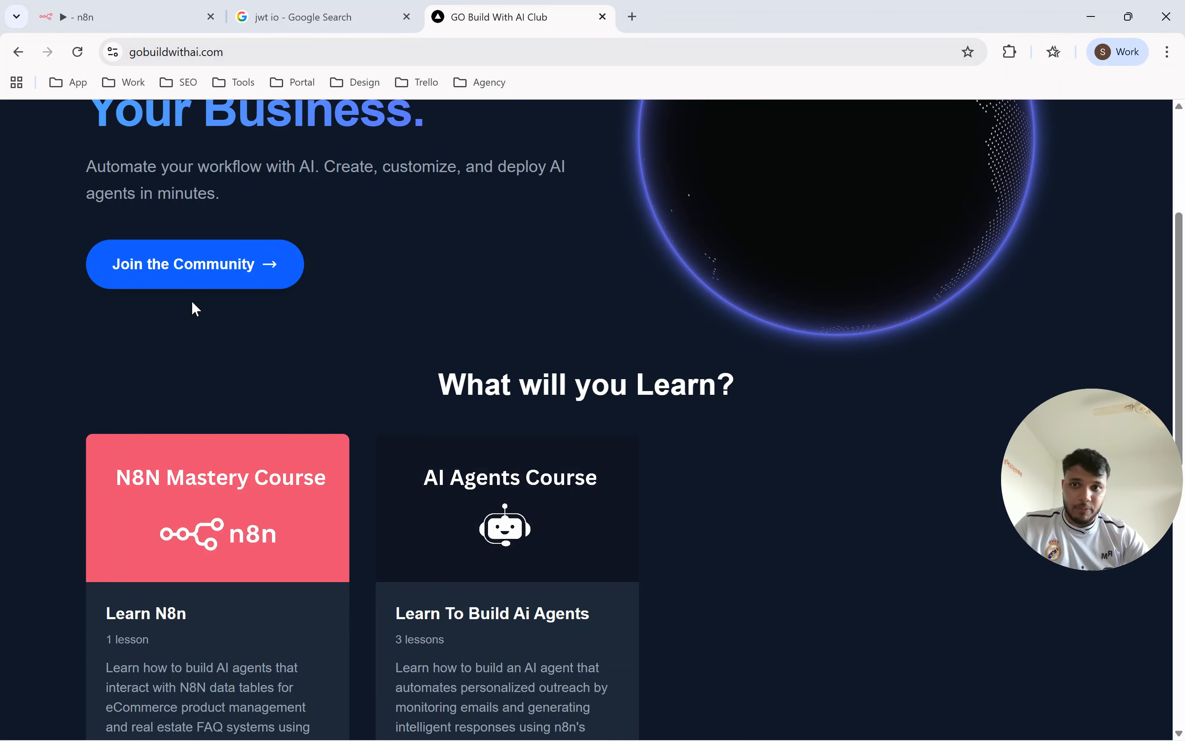
scroll(221, 292, down, 3)
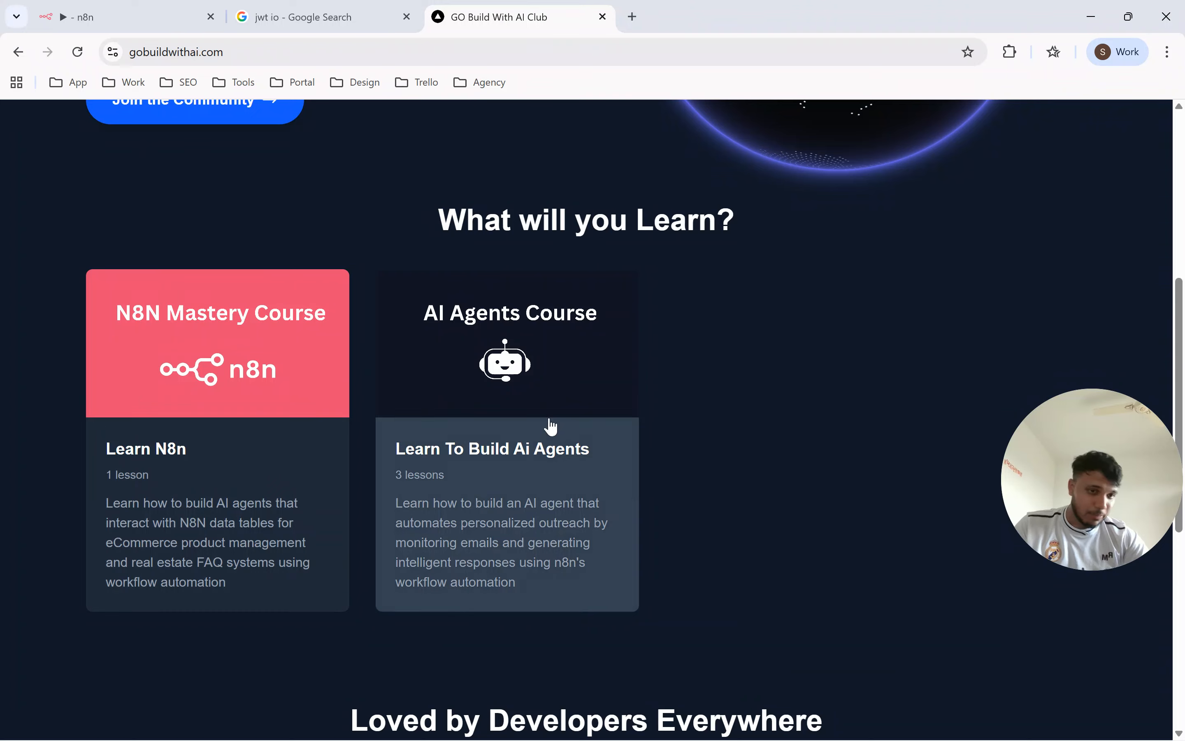
scroll(577, 399, up, 8)
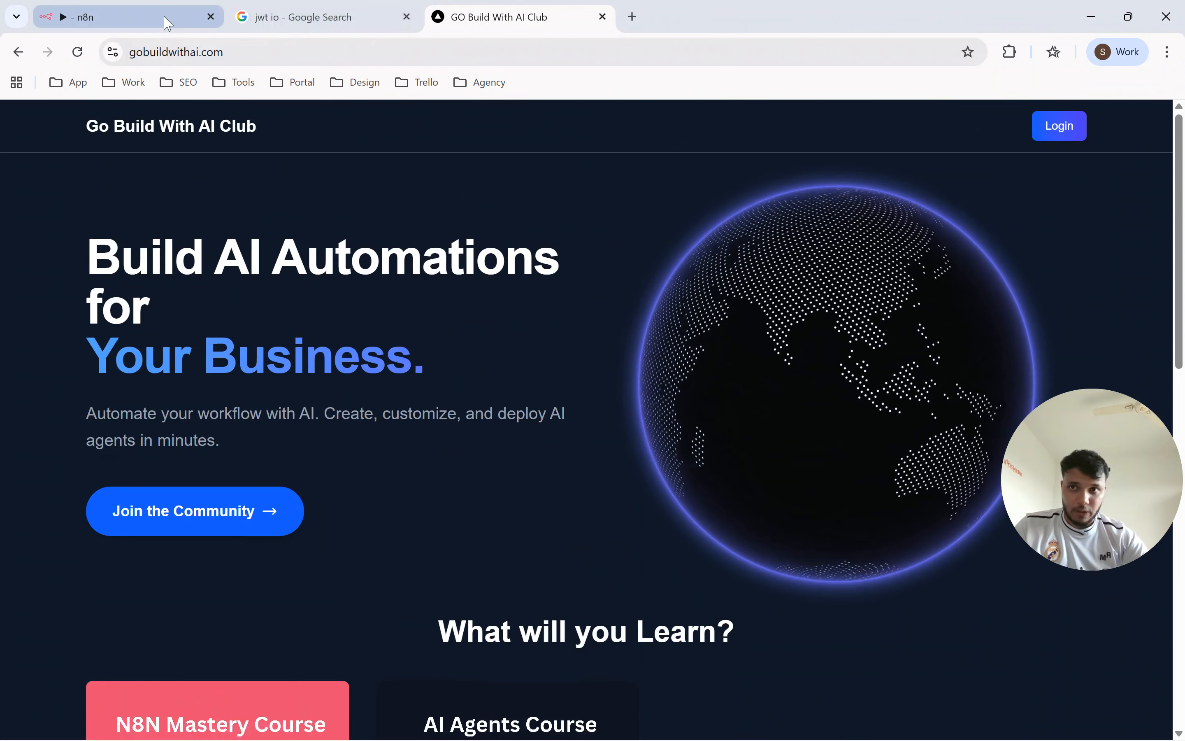
Return to the search results, open the JSON Web Tokens - jwt.io site and switch to the JWT Encoder.
click(298, 12)
click(327, 289)
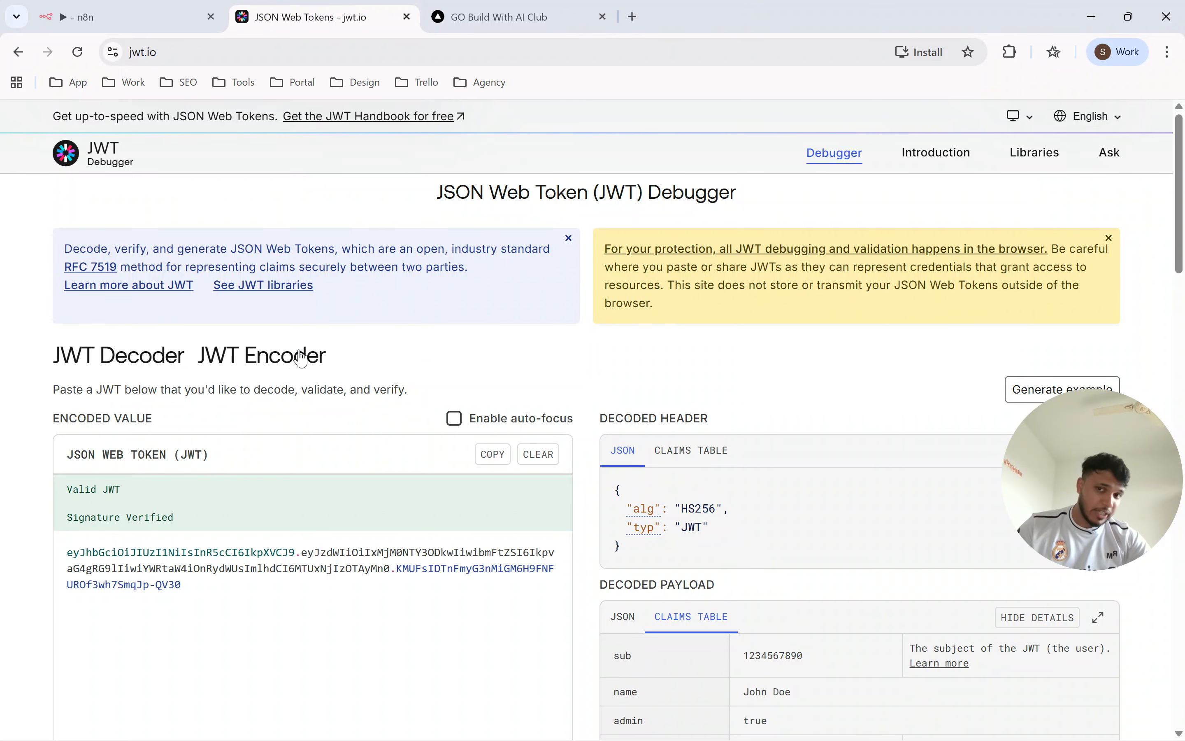
click(246, 357)
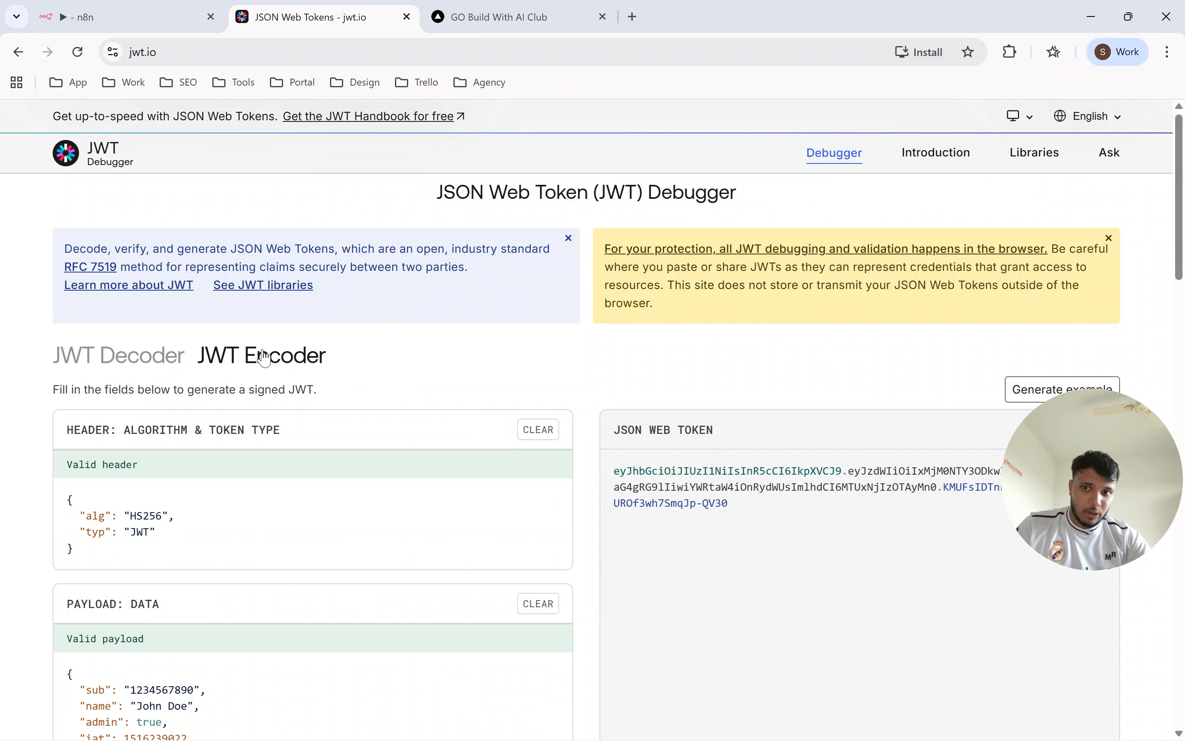
Examine the algorithm and token type entries in the JWT Encoder's header section.
scroll(471, 347, down, 2)
click(200, 450)
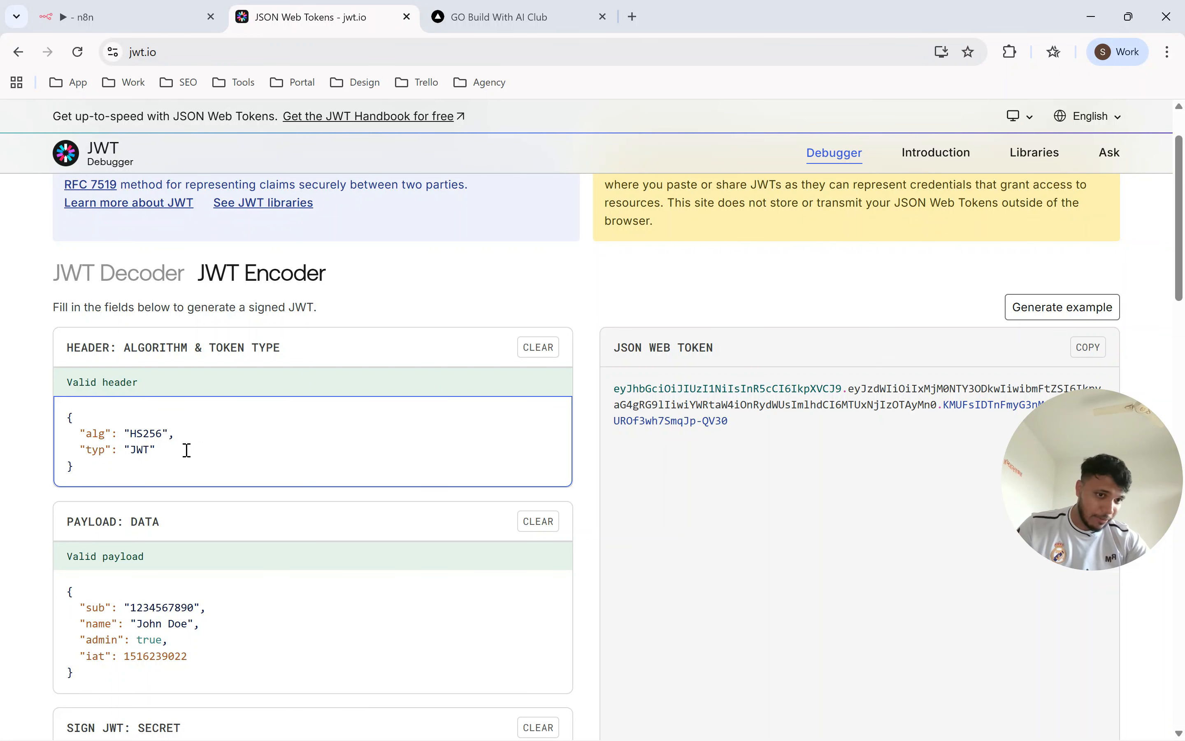
mouse_move(84, 433)
mouse_down()
mouse_move(173, 431)
mouse_move(93, 439)
mouse_up()
click(173, 432)
click(149, 450)
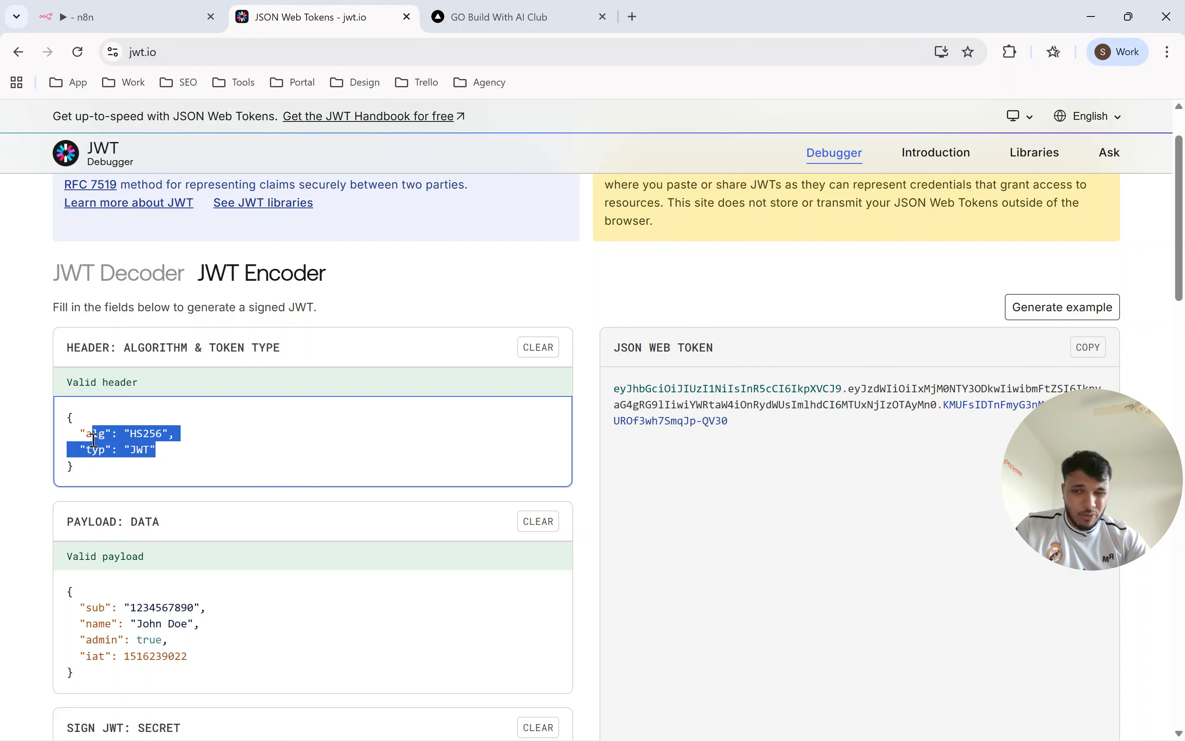
click(93, 439)
drag(160, 463, 193, 444)
click(79, 437)
click(193, 445)
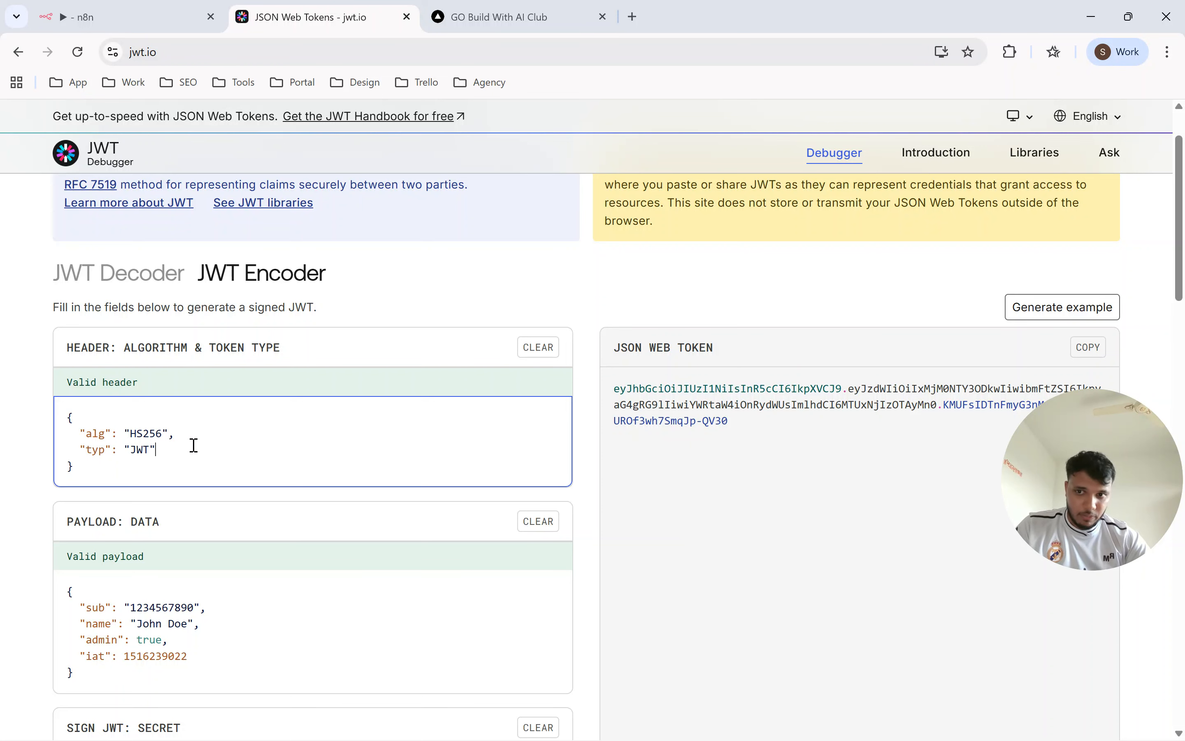
Examine the claims in the JWT Encoder's payload data, including the subject, name and admin entries.
scroll(423, 312, down, 3)
click(248, 439)
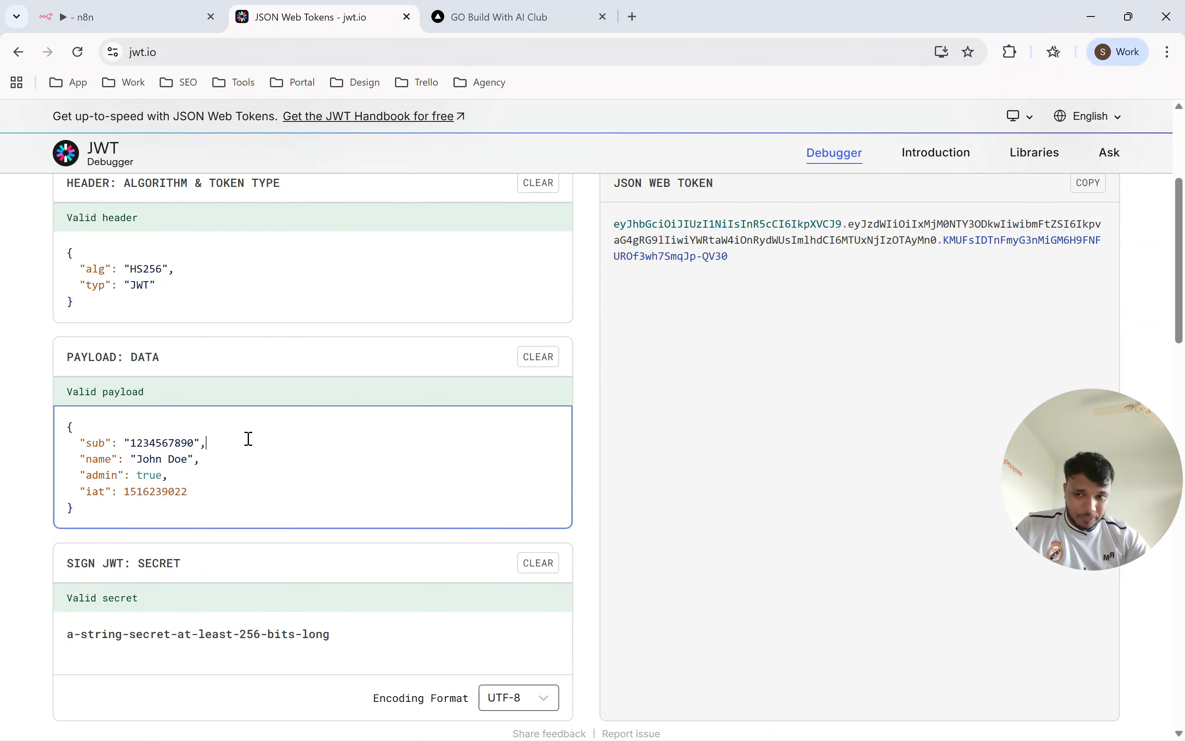
drag(138, 518, 66, 432)
click(67, 432)
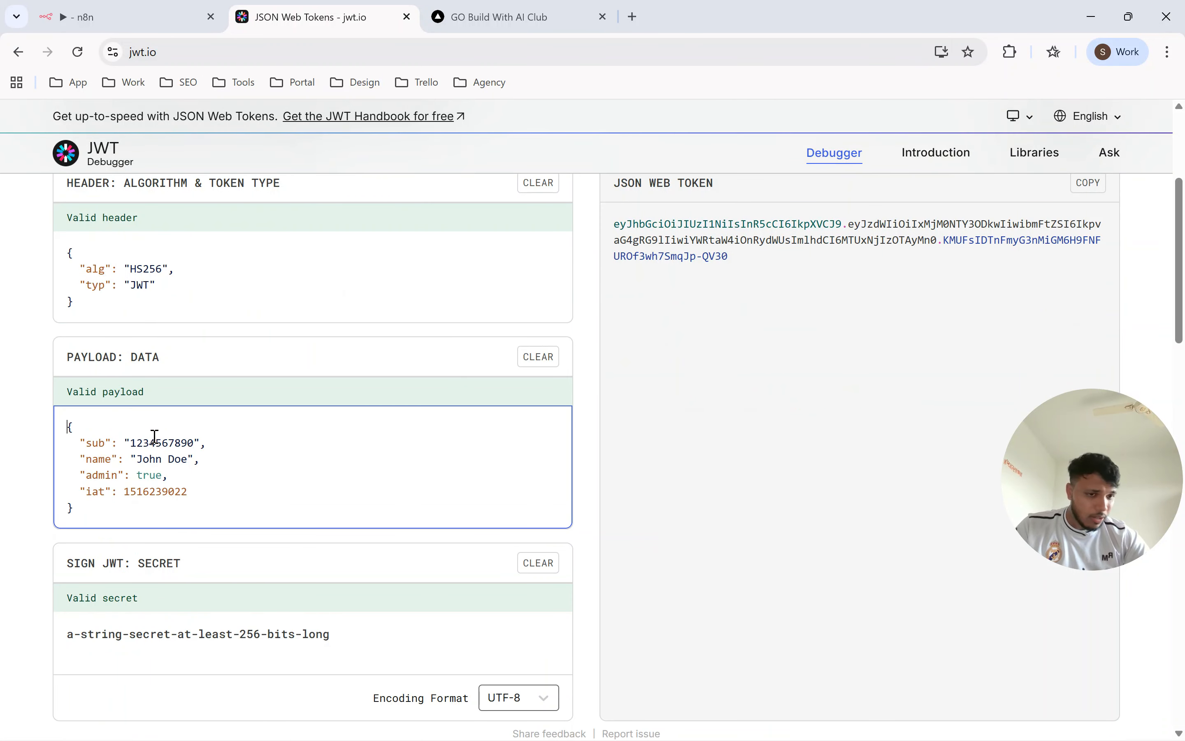
click(137, 444)
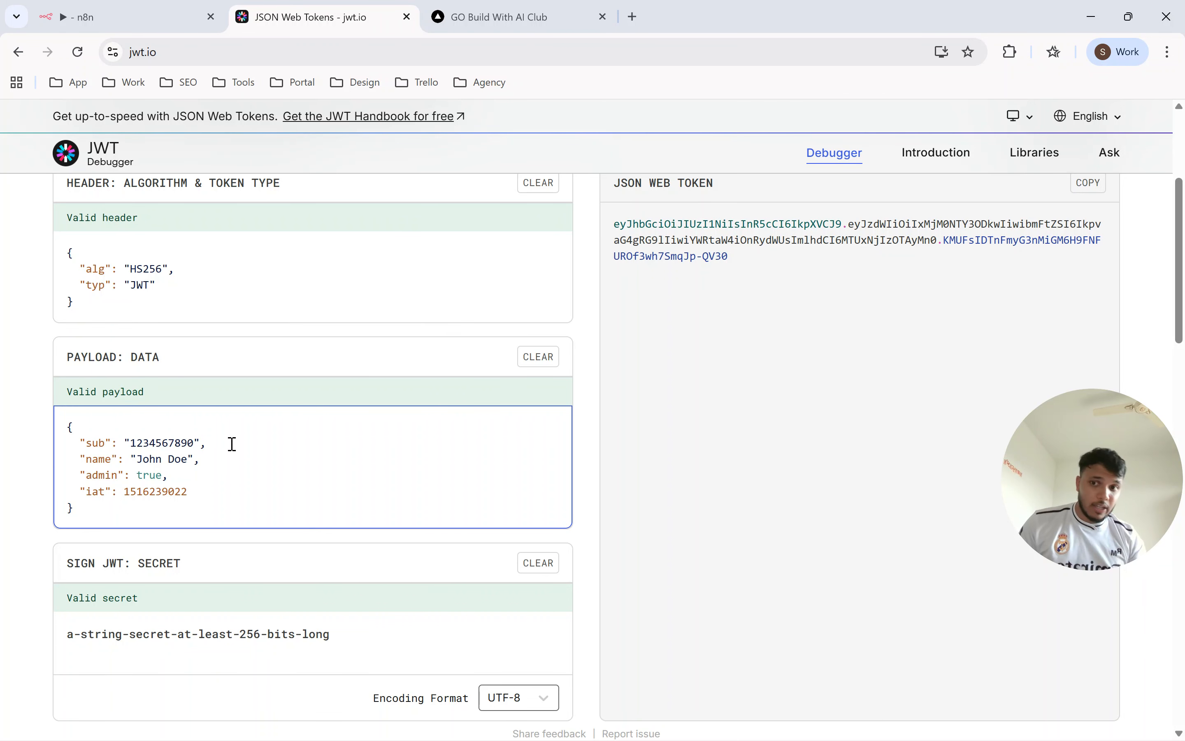
drag(183, 459, 179, 492)
click(181, 487)
double_click(196, 478)
click(137, 476)
click(185, 473)
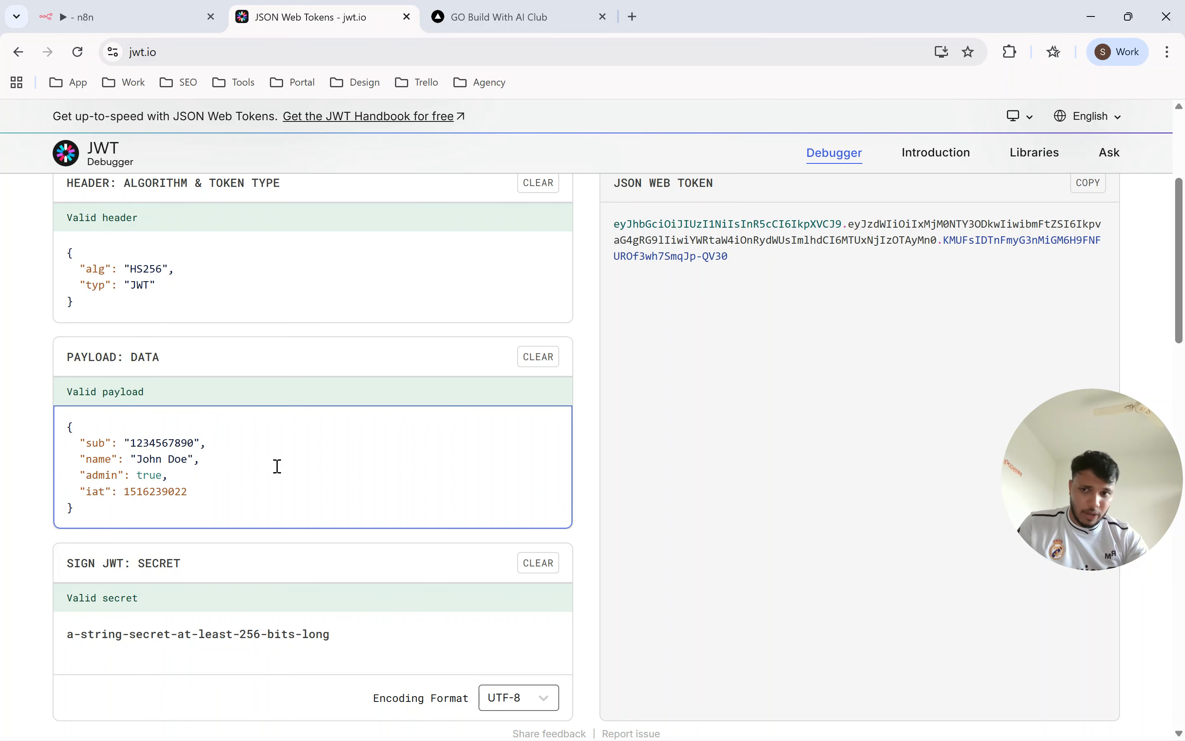
Inspect the Sign JWT secret field, try adding a hyphen to its end and remove it, and return to the encoder's header section.
scroll(239, 496, down, 2)
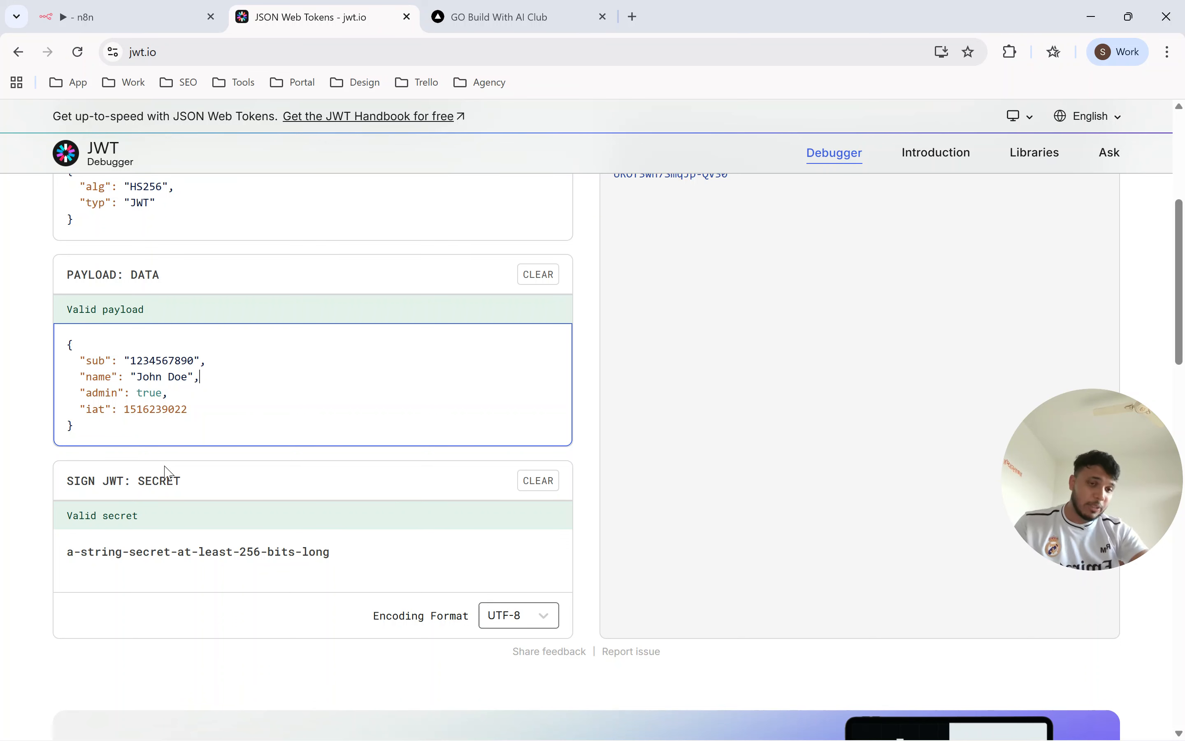
double_click(206, 553)
click(206, 552)
click(249, 551)
click(309, 552)
drag(106, 558, 349, 558)
click(357, 559)
text(-)
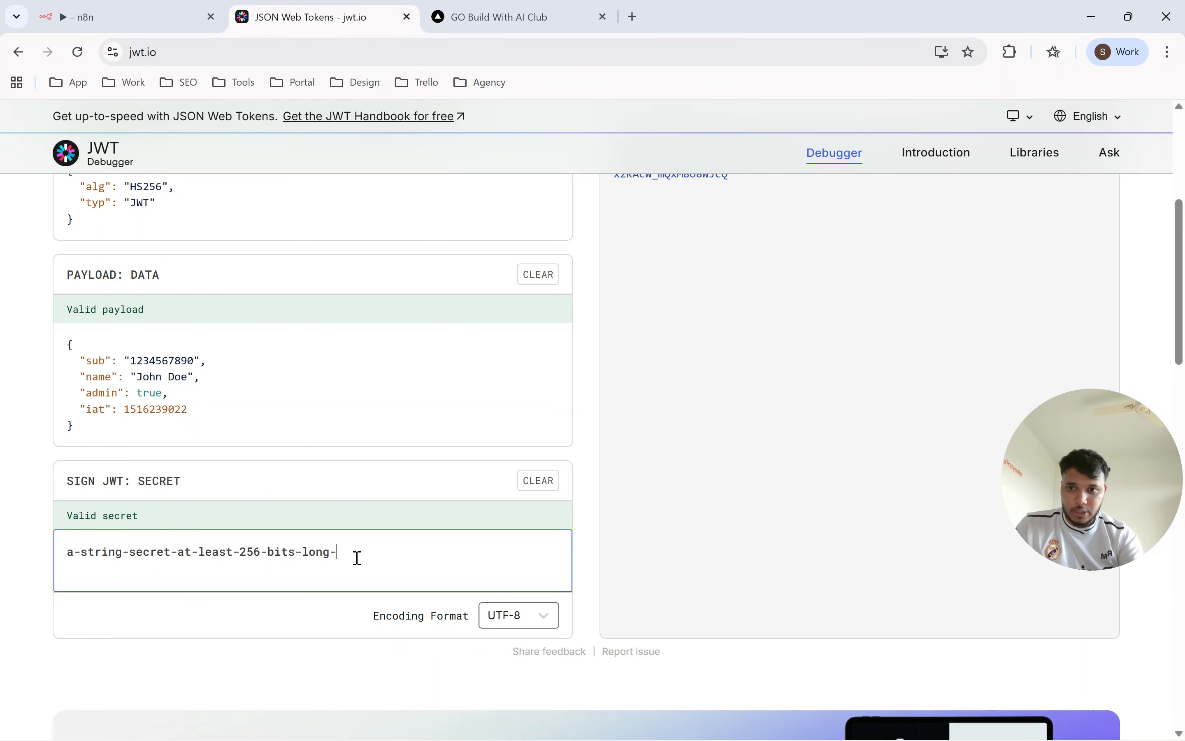
key(BackSpace)
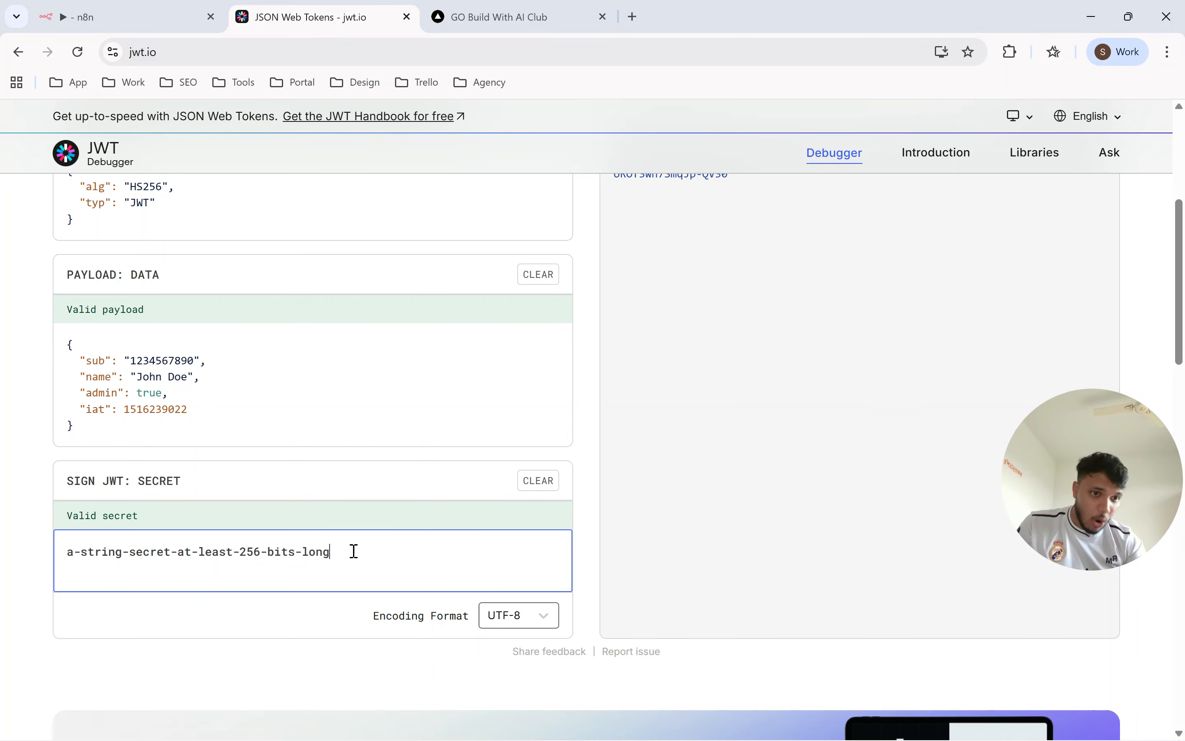
scroll(563, 463, up, 5)
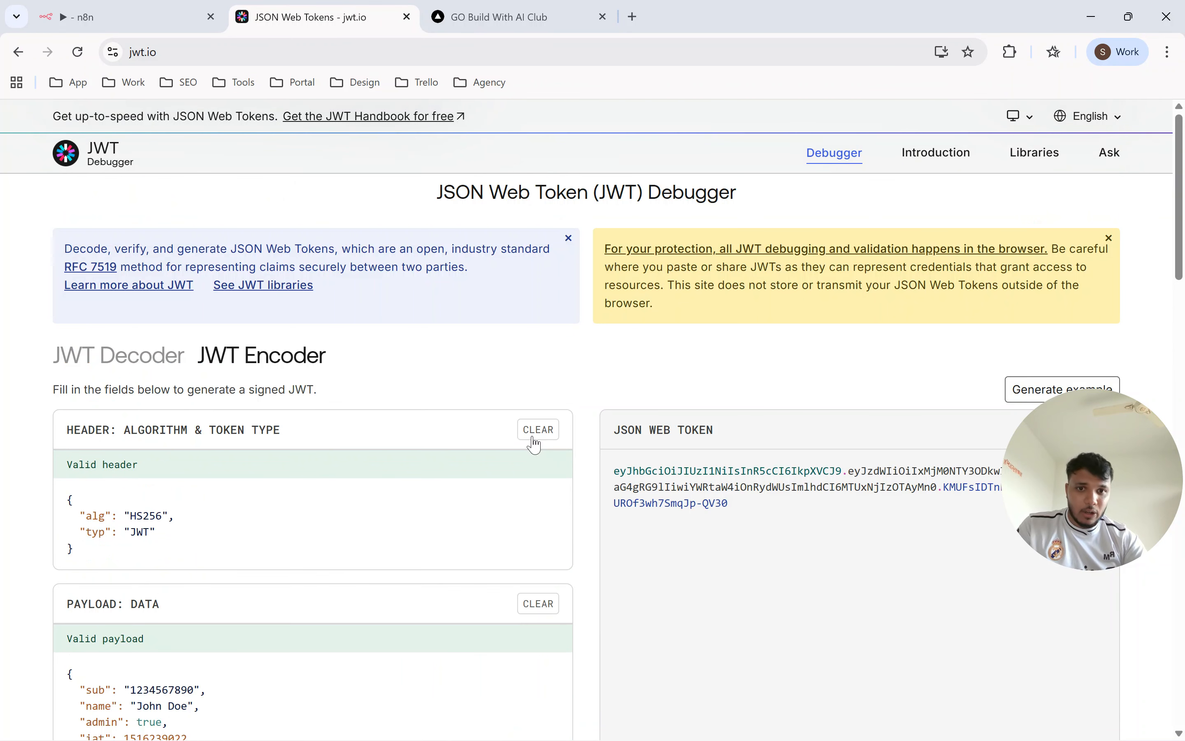
Examine the encoder's header, payload and signing secret and the JSON Web Token generated from them.
scroll(696, 344, down, 1)
drag(729, 422, 619, 388)
scroll(634, 388, down, 1)
scroll(551, 573, down, 1)
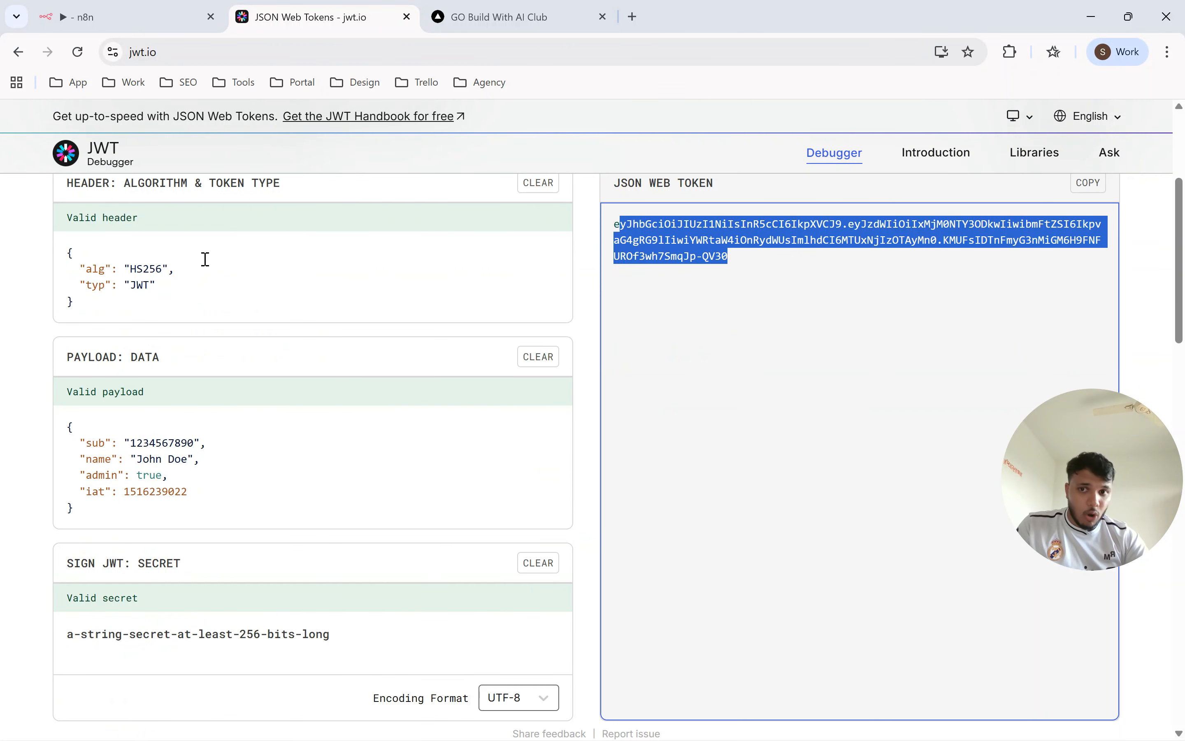
scroll(323, 451, up, 2)
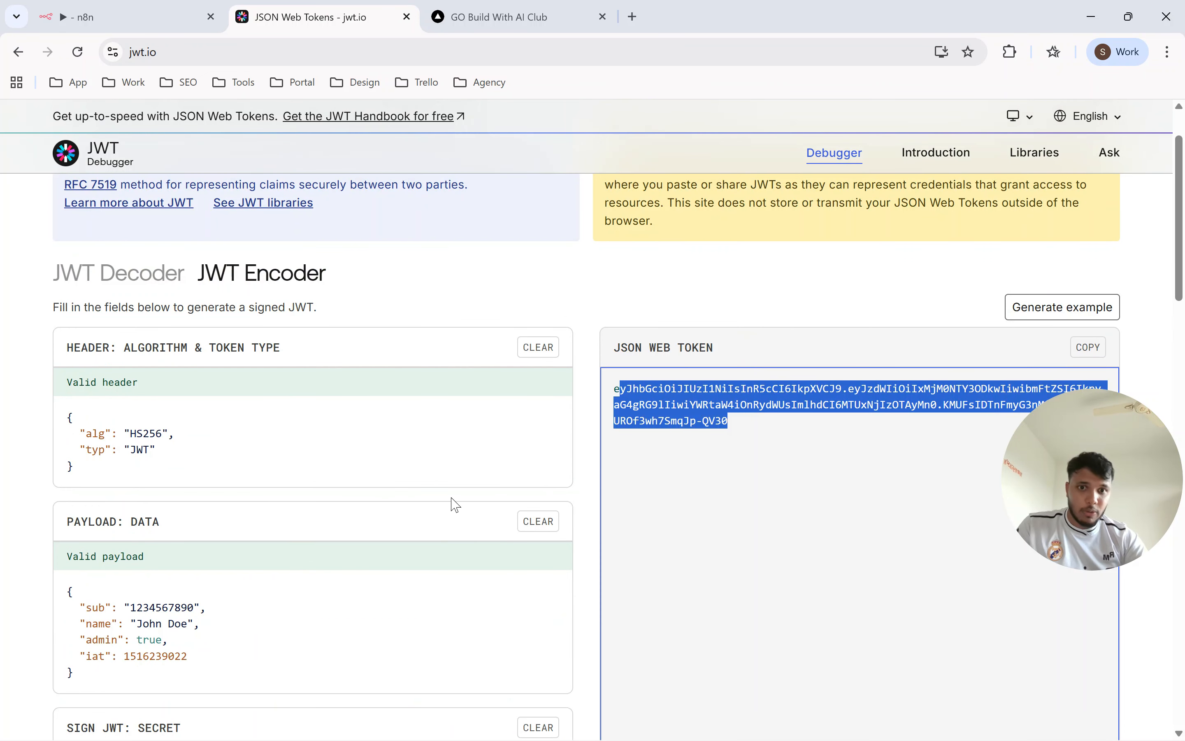
drag(164, 437, 113, 434)
scroll(313, 456, down, 2)
drag(358, 617, 92, 634)
drag(101, 520, 69, 429)
scroll(556, 417, up, 1)
drag(789, 370, 615, 304)
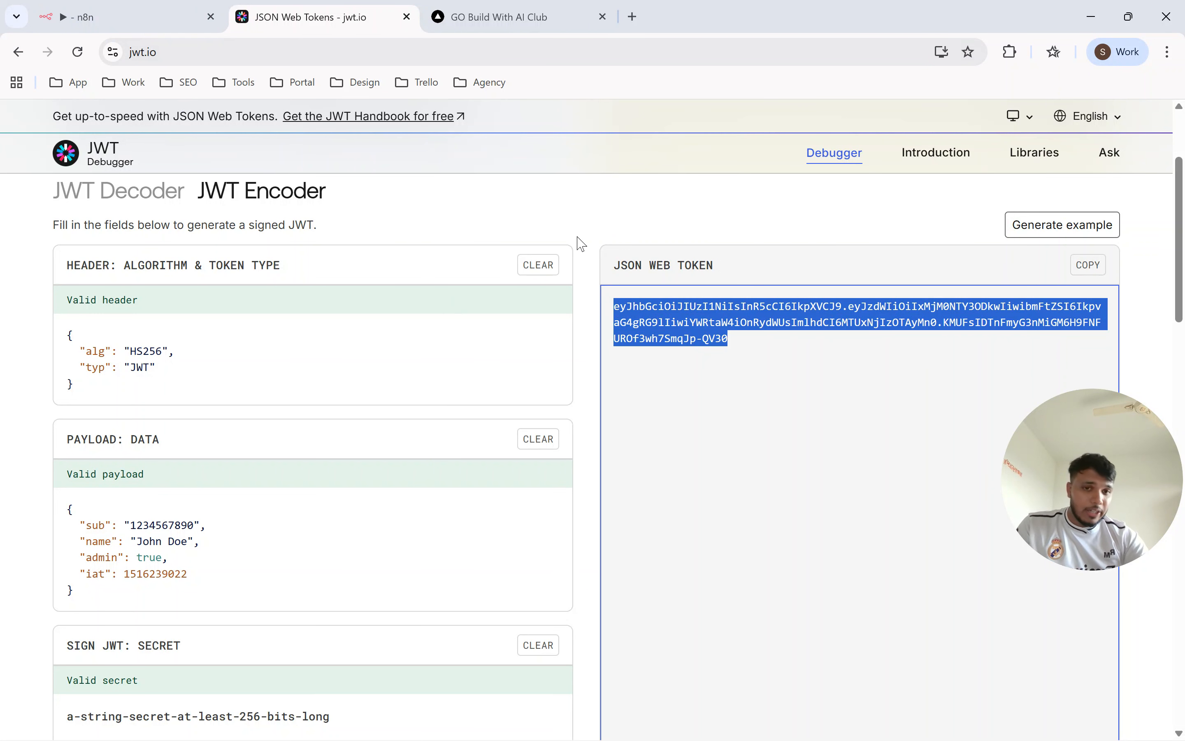
Switch to n8n, discard the open JWT Auth credential and start a new one with the Passphrase key type.
click(144, 24)
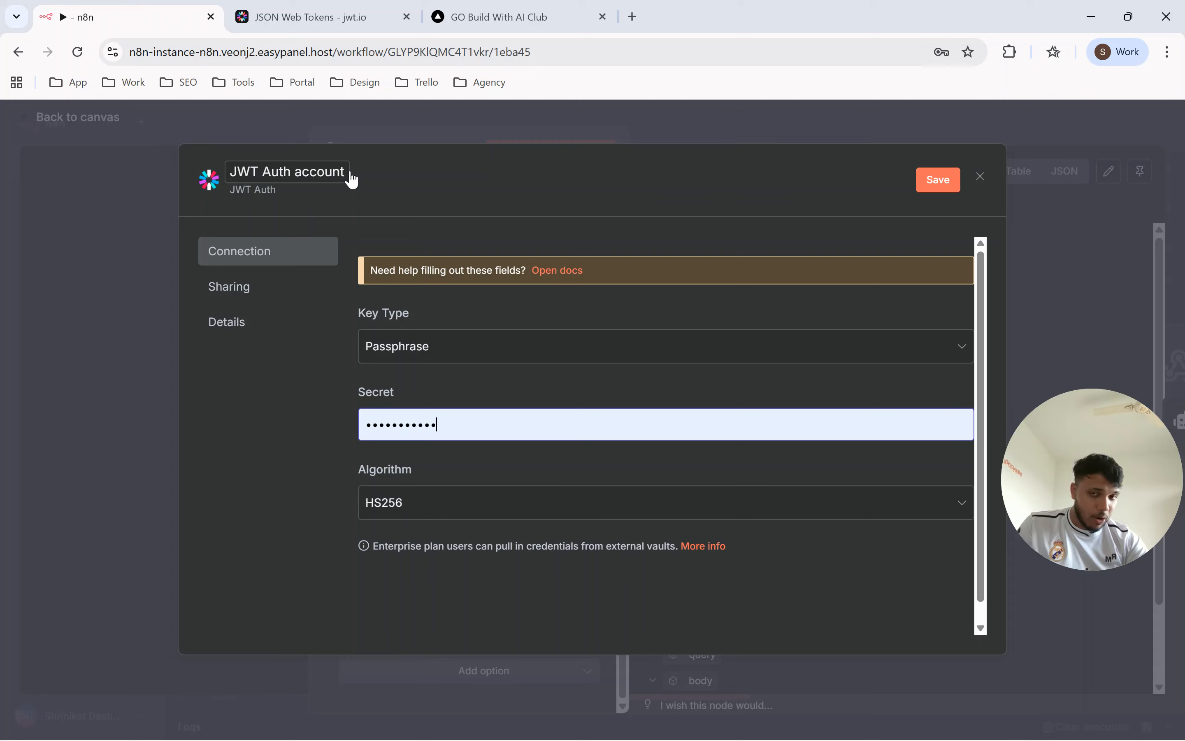
click(979, 178)
click(646, 464)
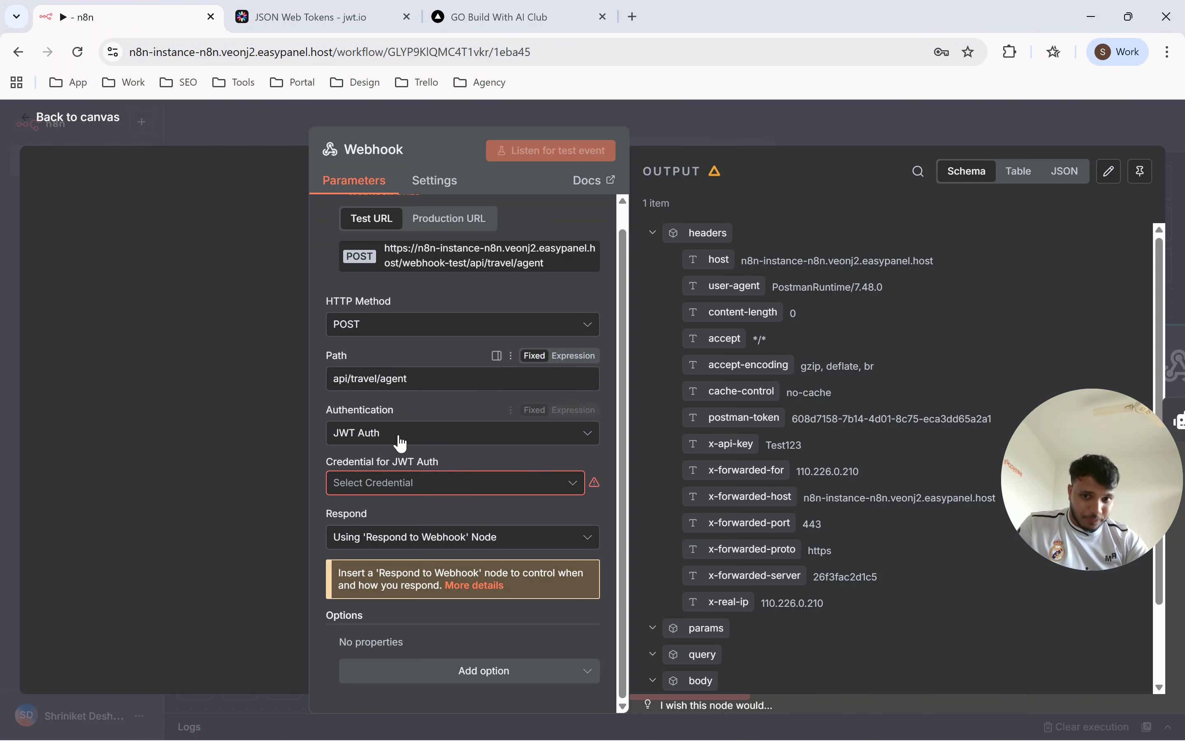
click(400, 484)
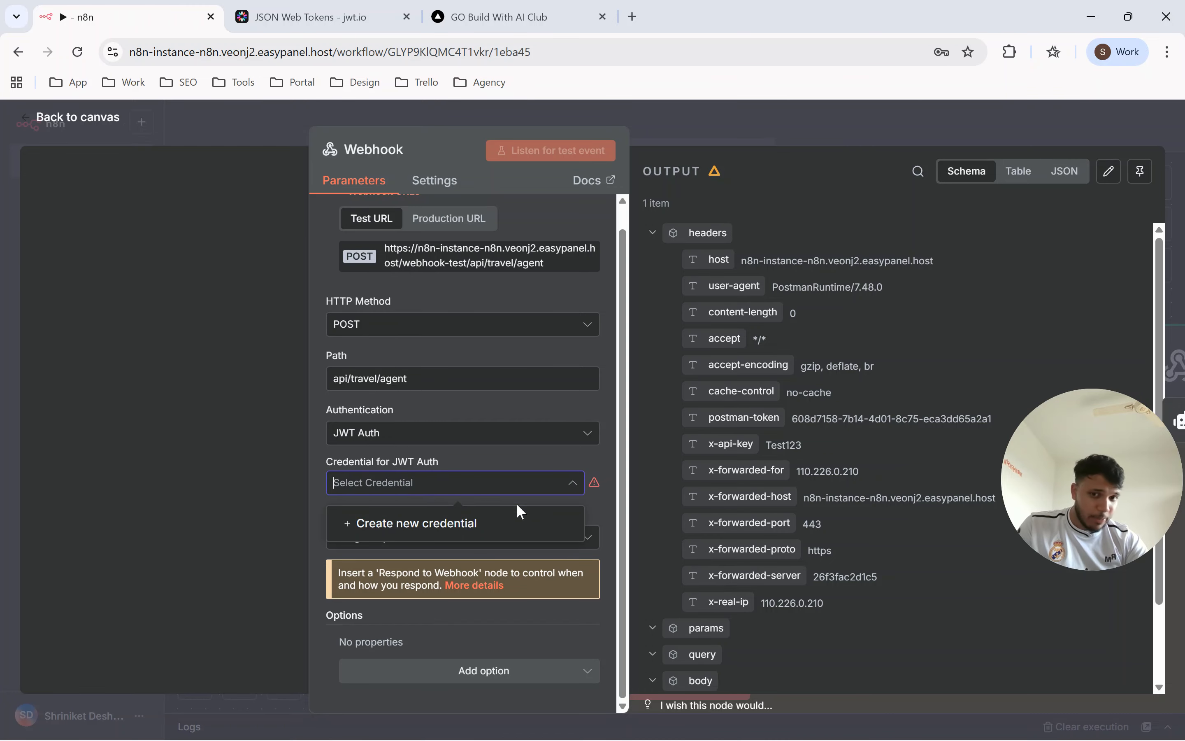
click(419, 524)
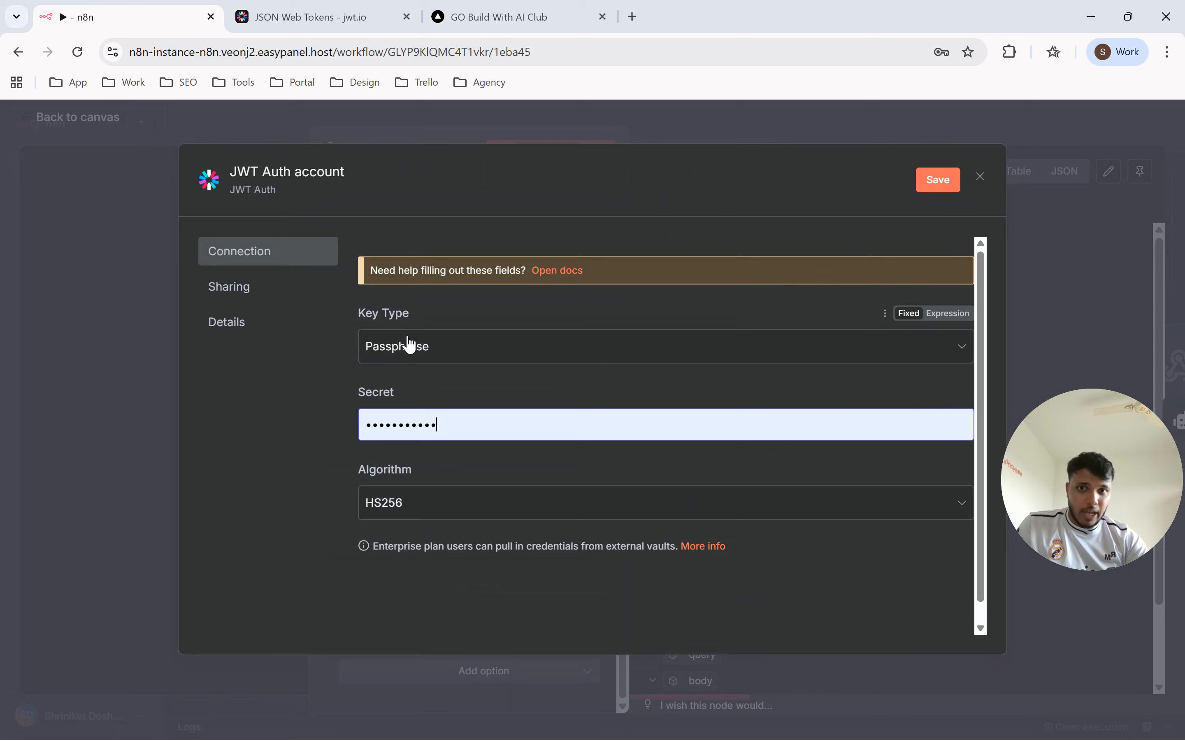
click(413, 347)
click(417, 397)
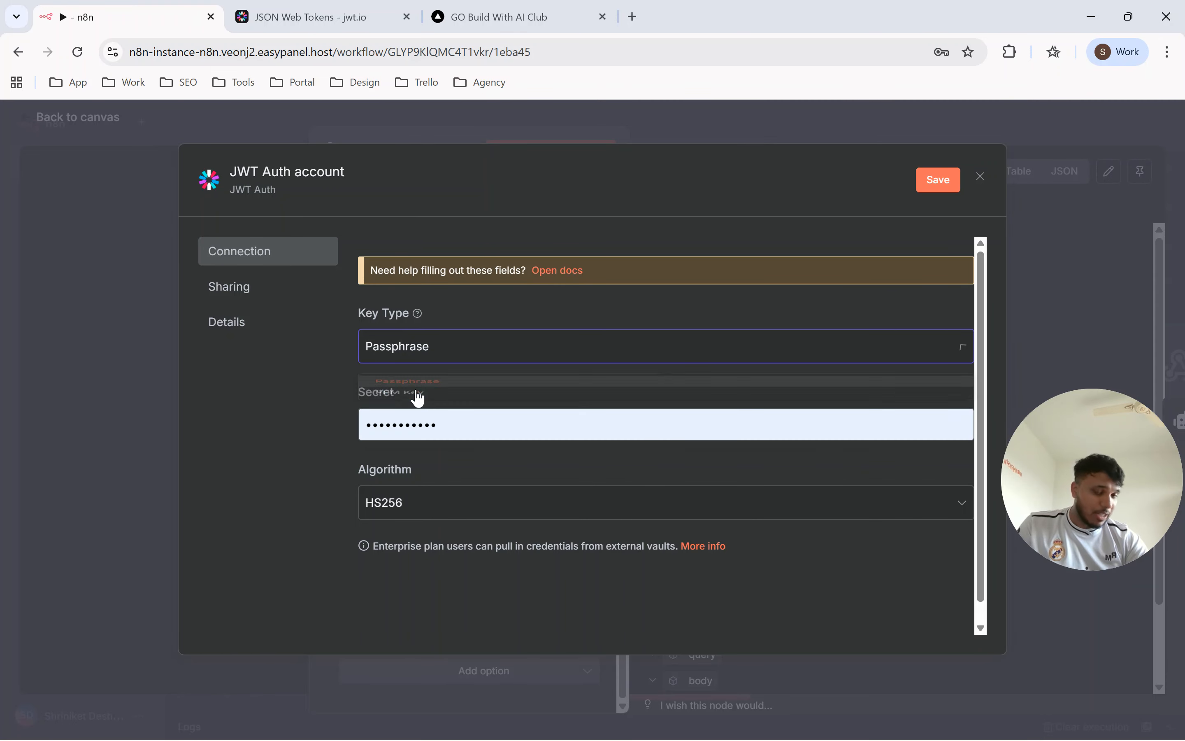
Replace the n8n credential's Secret with the signing secret copied from jwt.io's Sign JWT section.
click(490, 19)
click(317, 16)
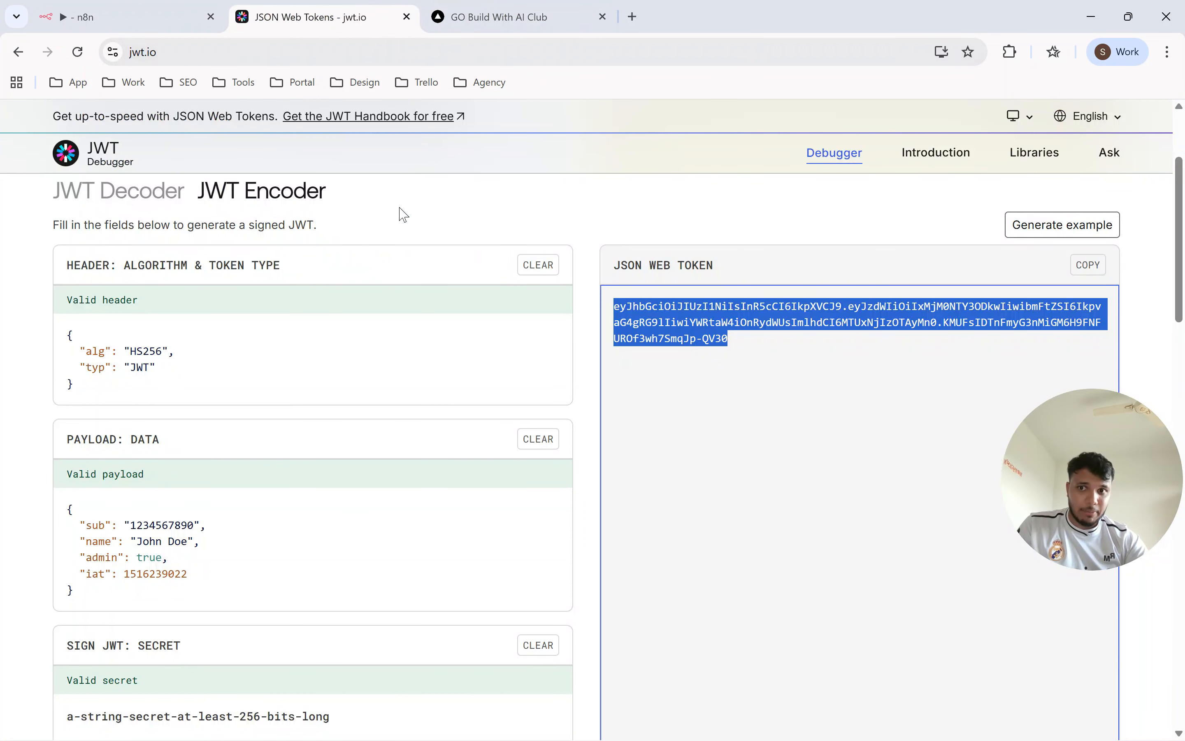
scroll(333, 333, down, 3)
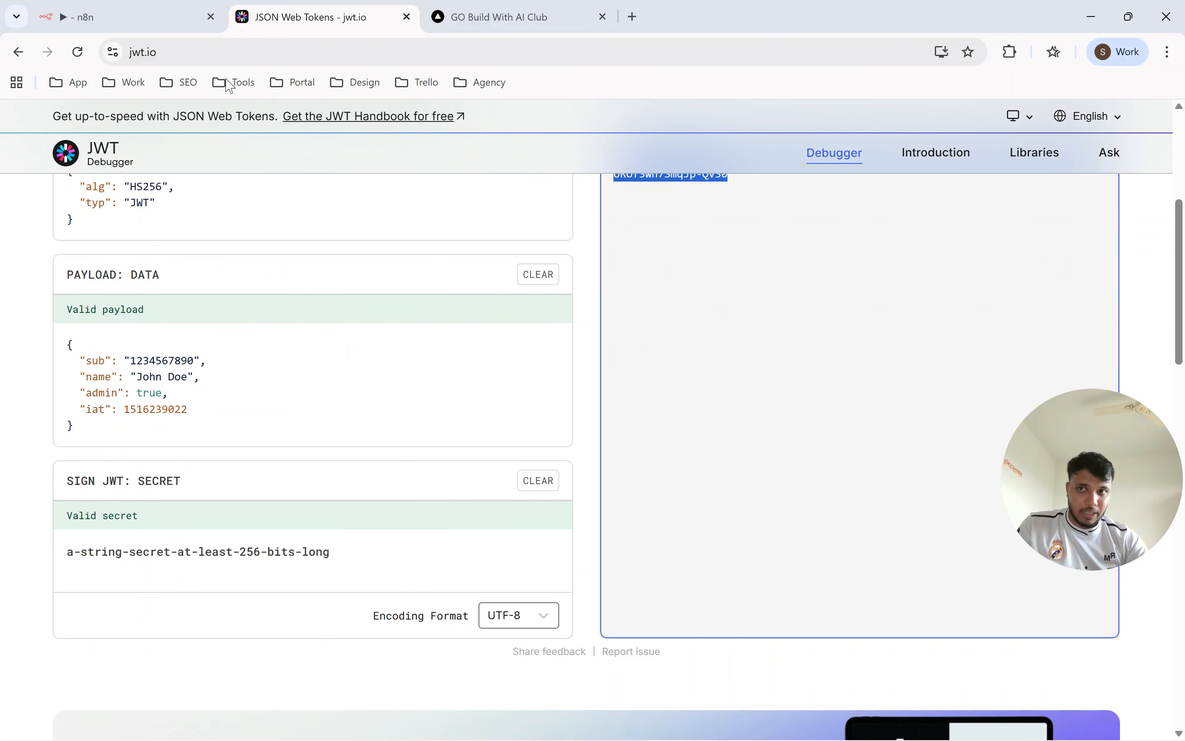
click(150, 22)
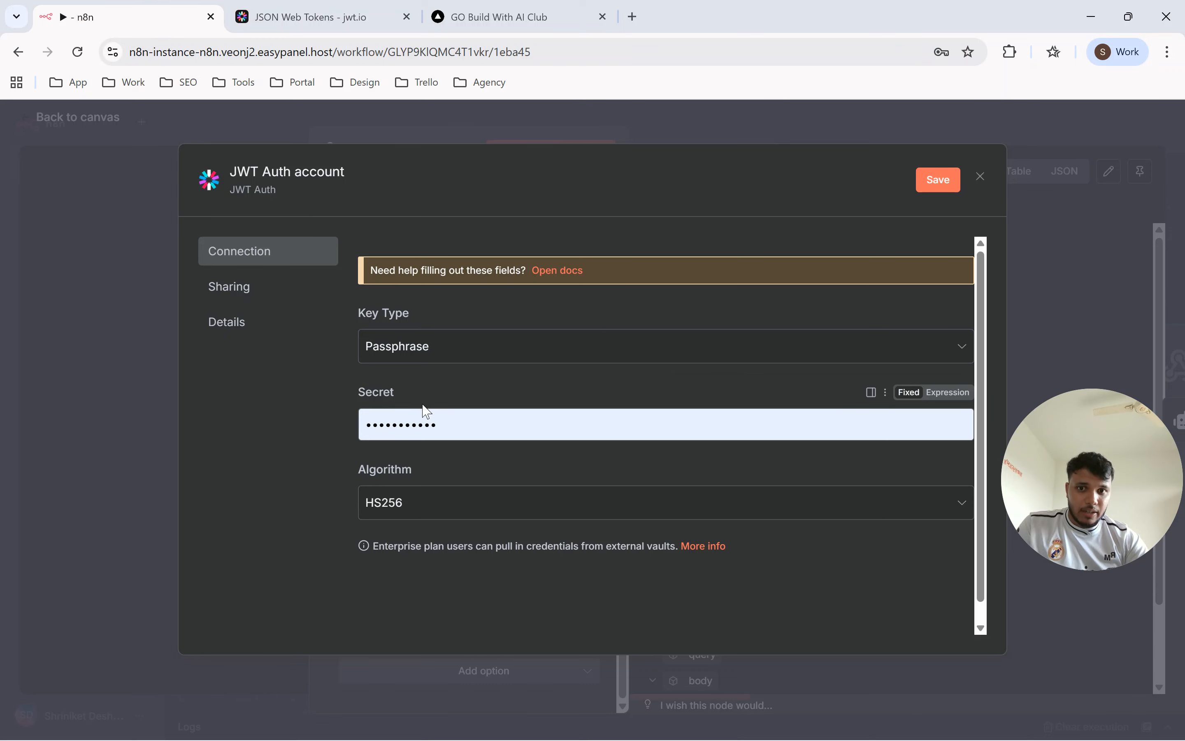
double_click(451, 422)
key(BackSpace)
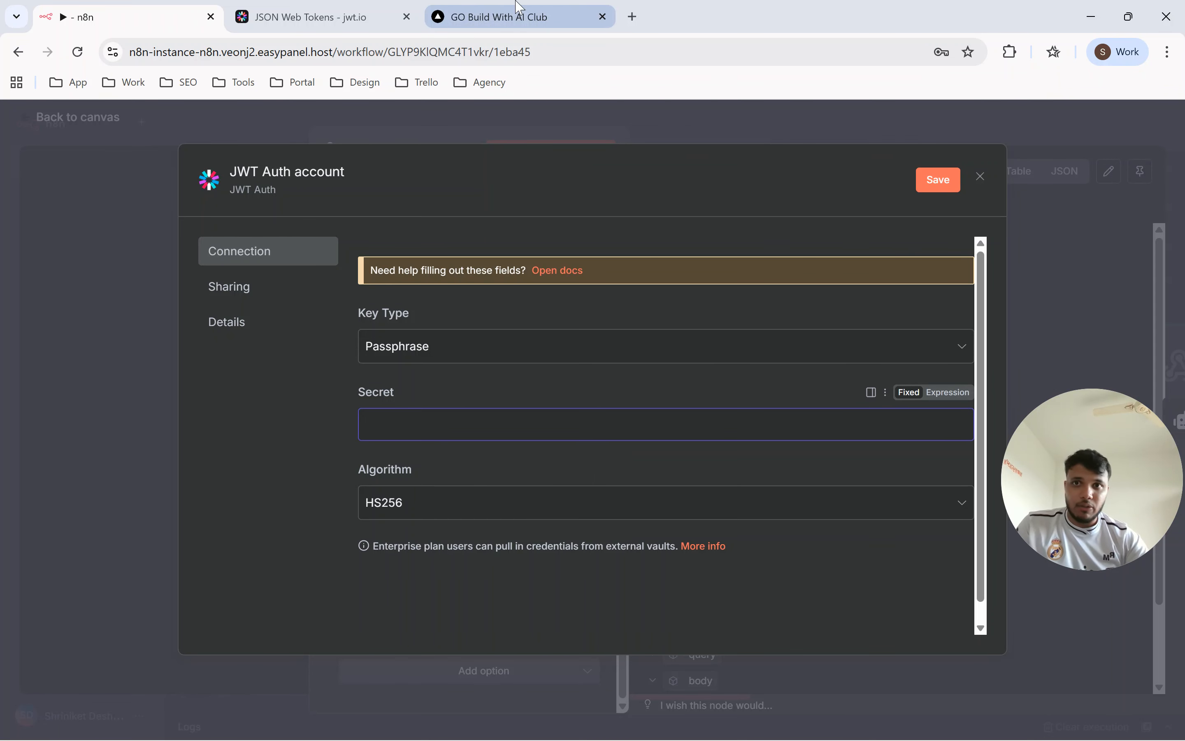
click(414, 16)
click(246, 550)
key(ctrl+a)
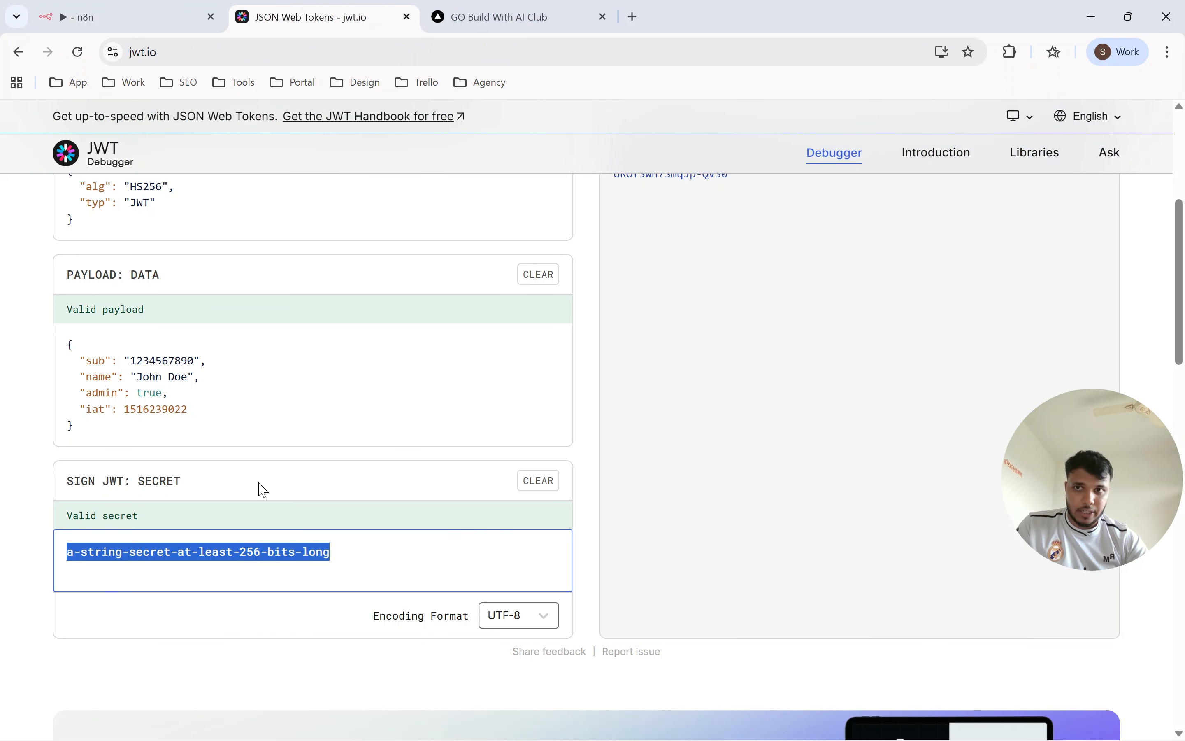
click(125, 16)
key(ctrl+v)
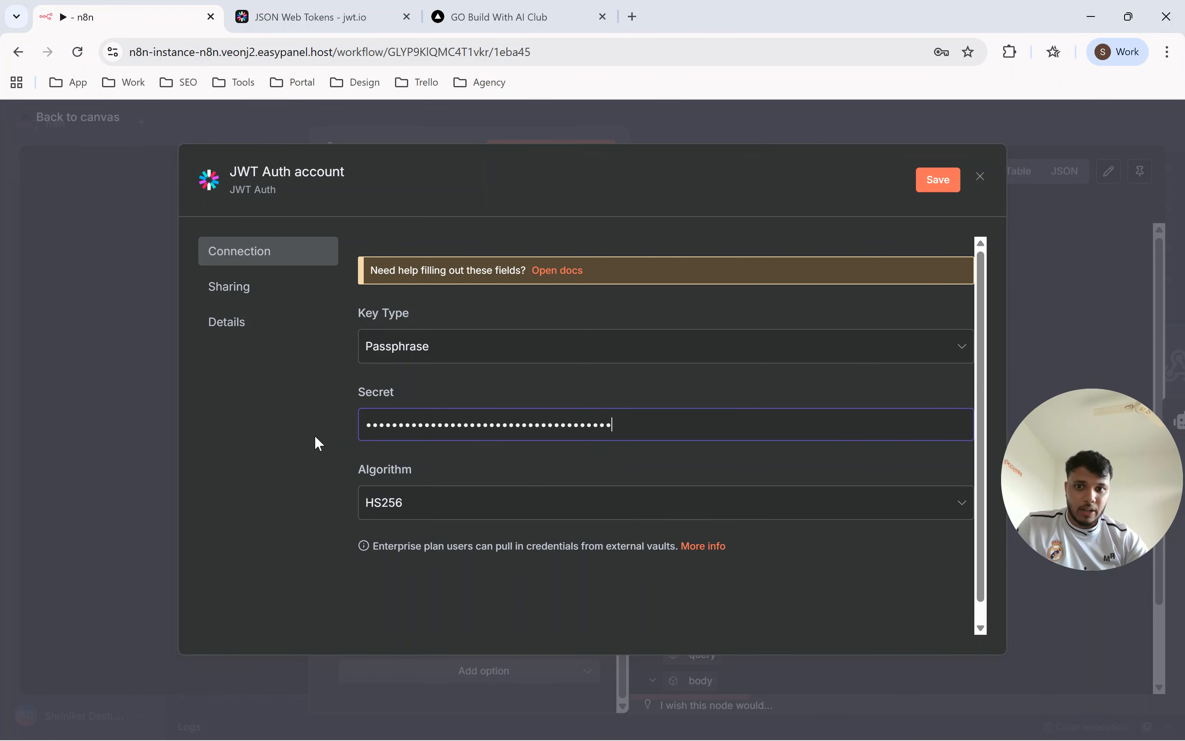
Choose HS256 as the credential's algorithm and compare it with the algorithm in the jwt.io encoder header.
click(419, 507)
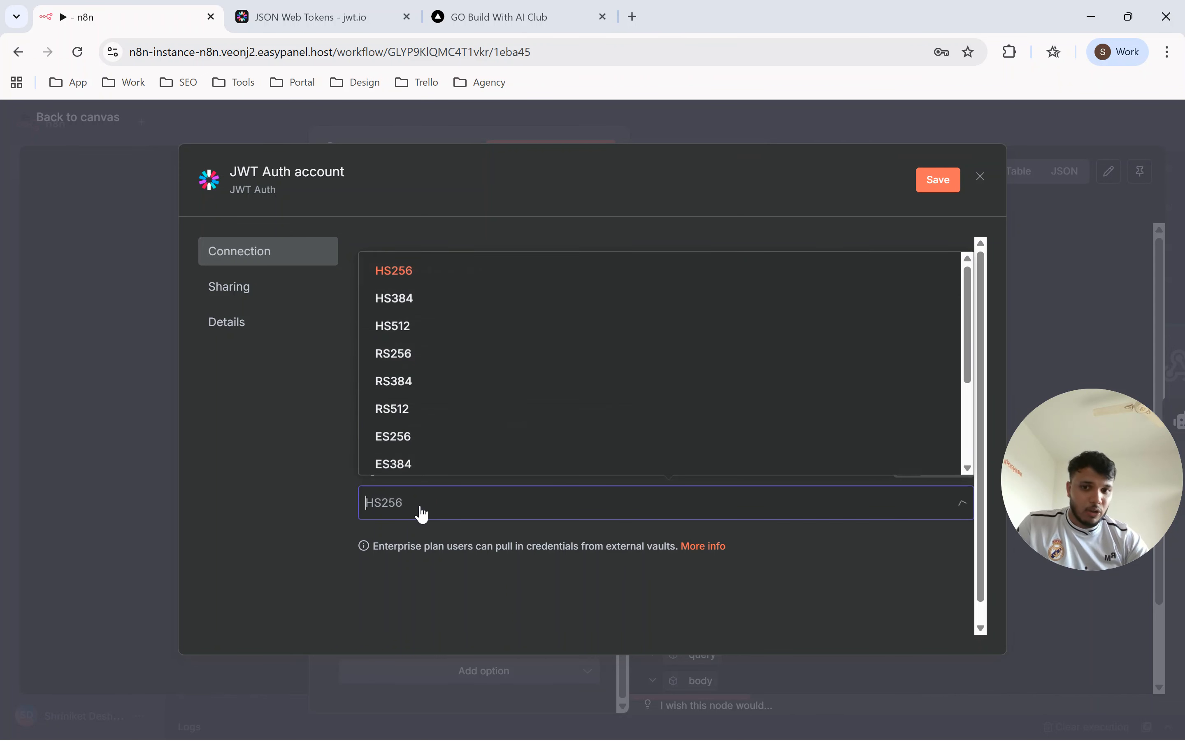
click(421, 275)
click(322, 20)
scroll(177, 404, up, 5)
drag(163, 433, 152, 434)
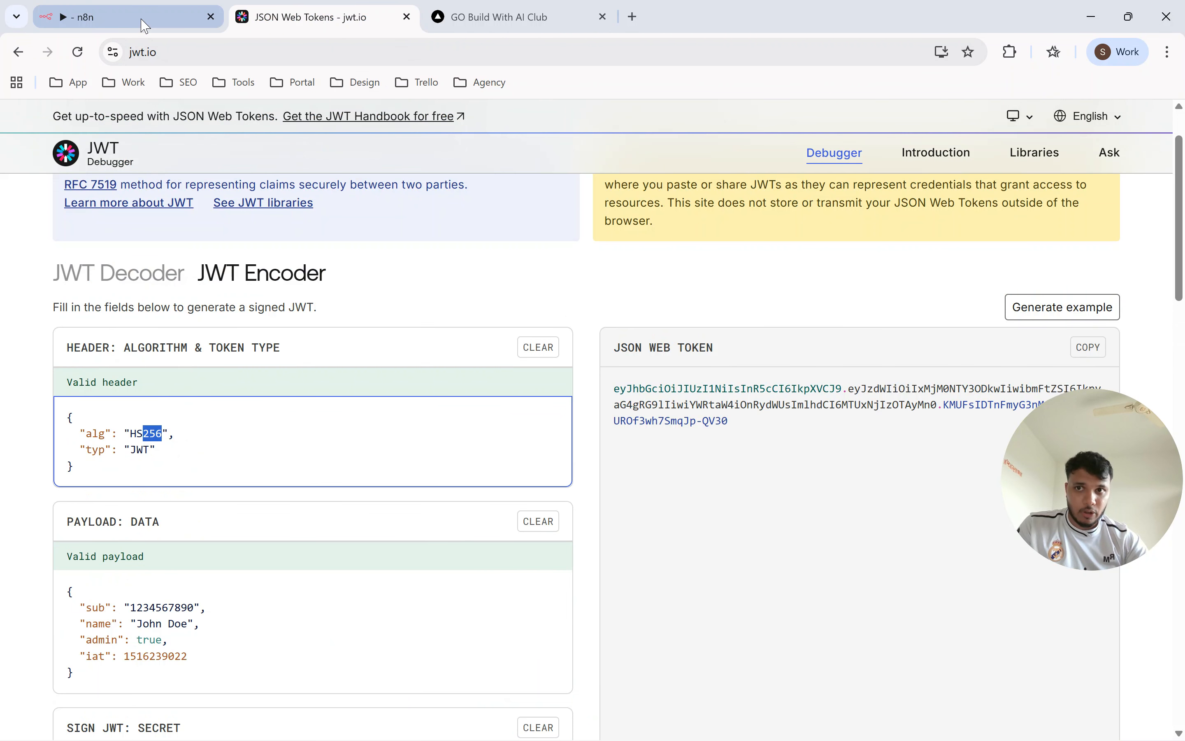
click(117, 18)
Discard the unsaved credential and create another new JWT Auth credential for the webhook.
click(121, 436)
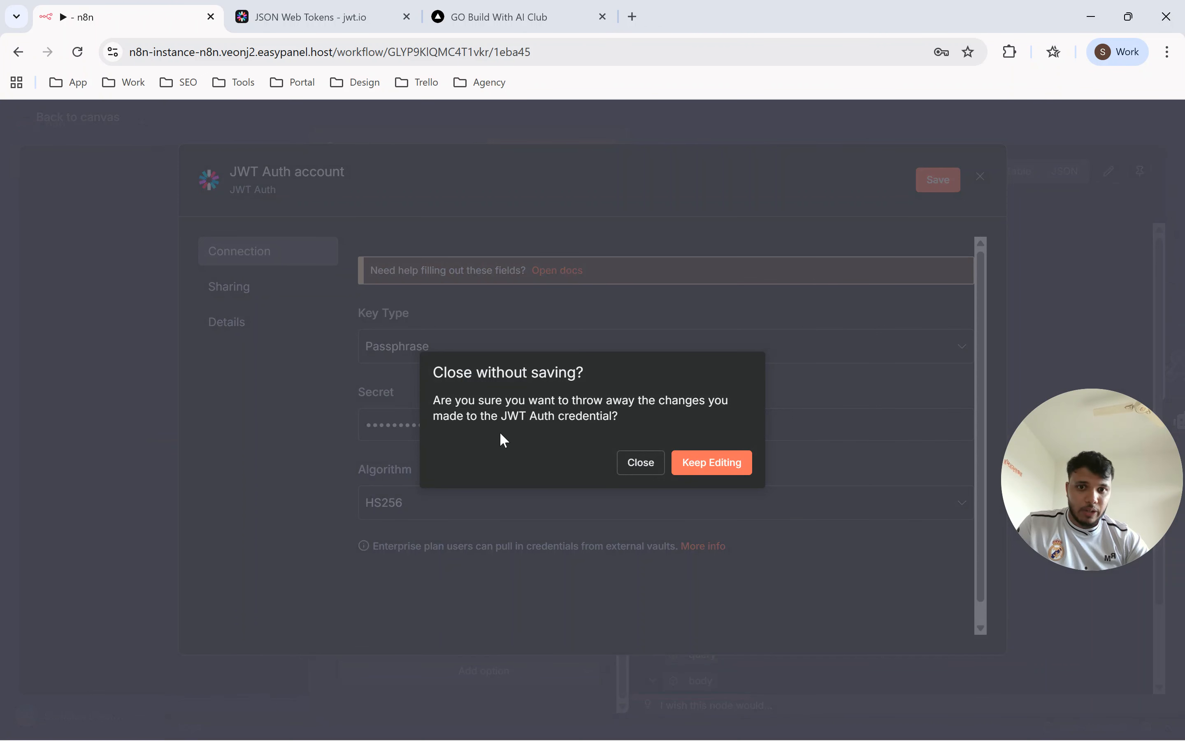
click(641, 465)
click(438, 481)
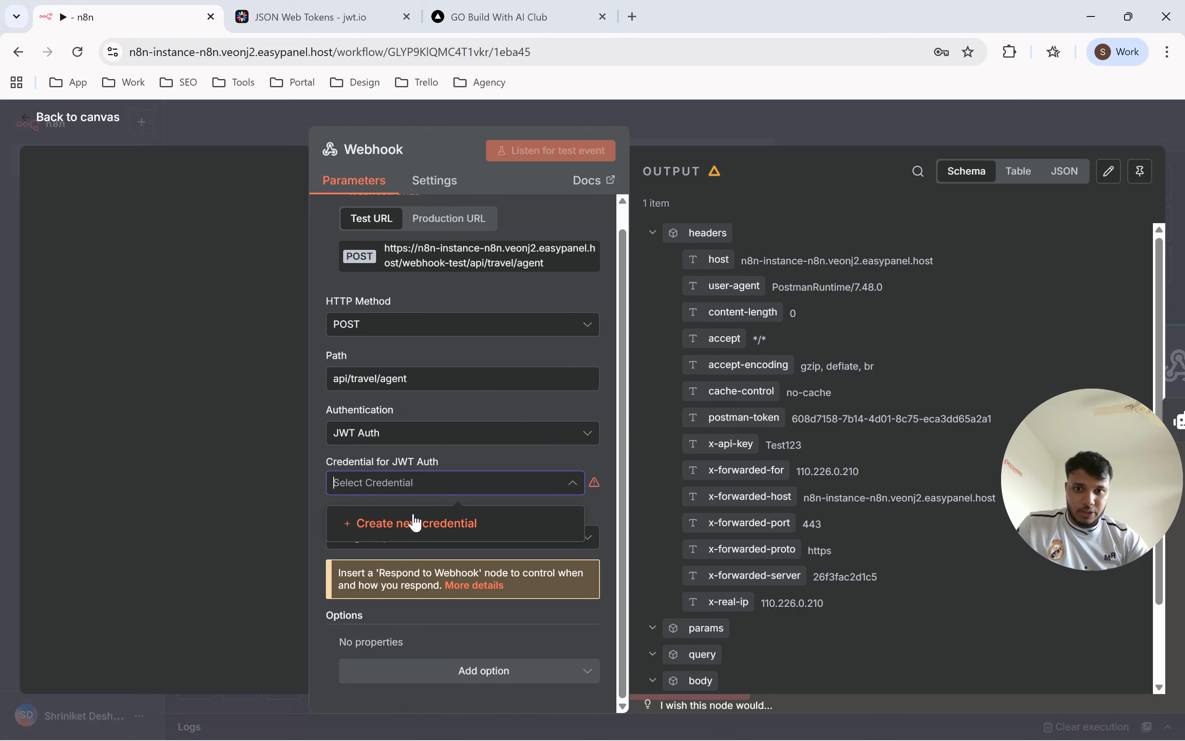
click(423, 522)
Fill the credential's Secret with the signing secret copied from jwt.io and save the JWT Auth credential.
click(435, 424)
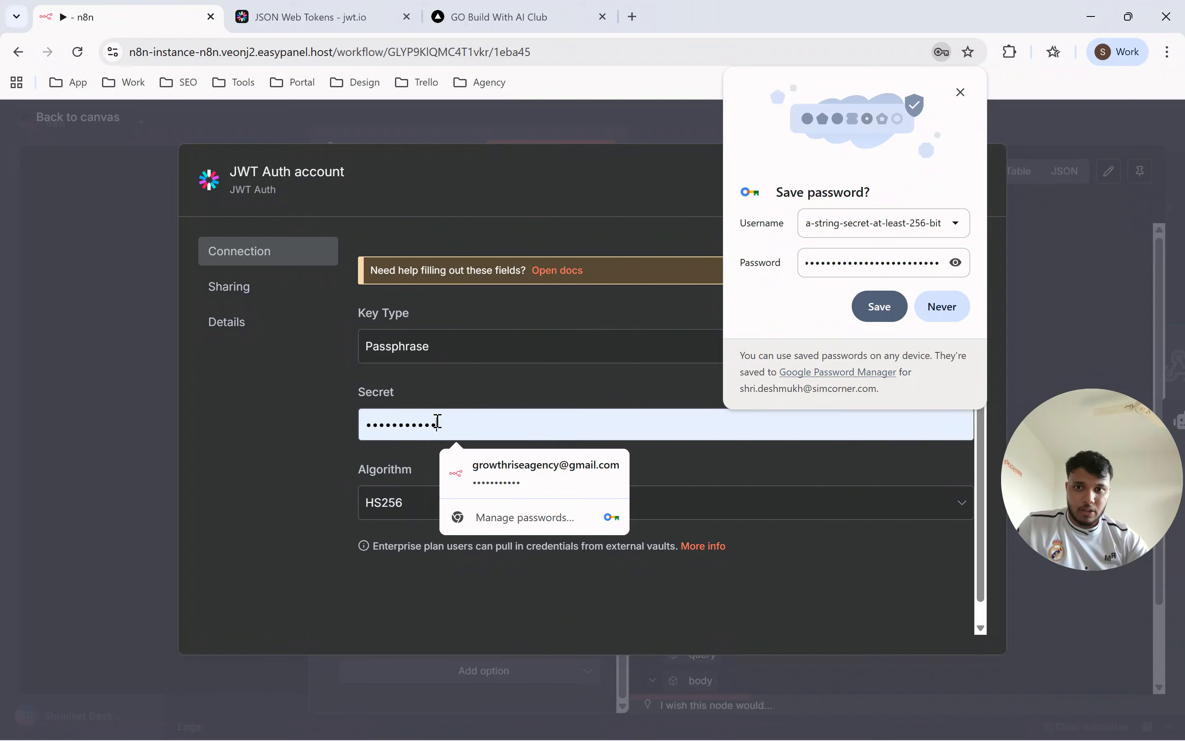
key(ctrl+a)
click(381, 22)
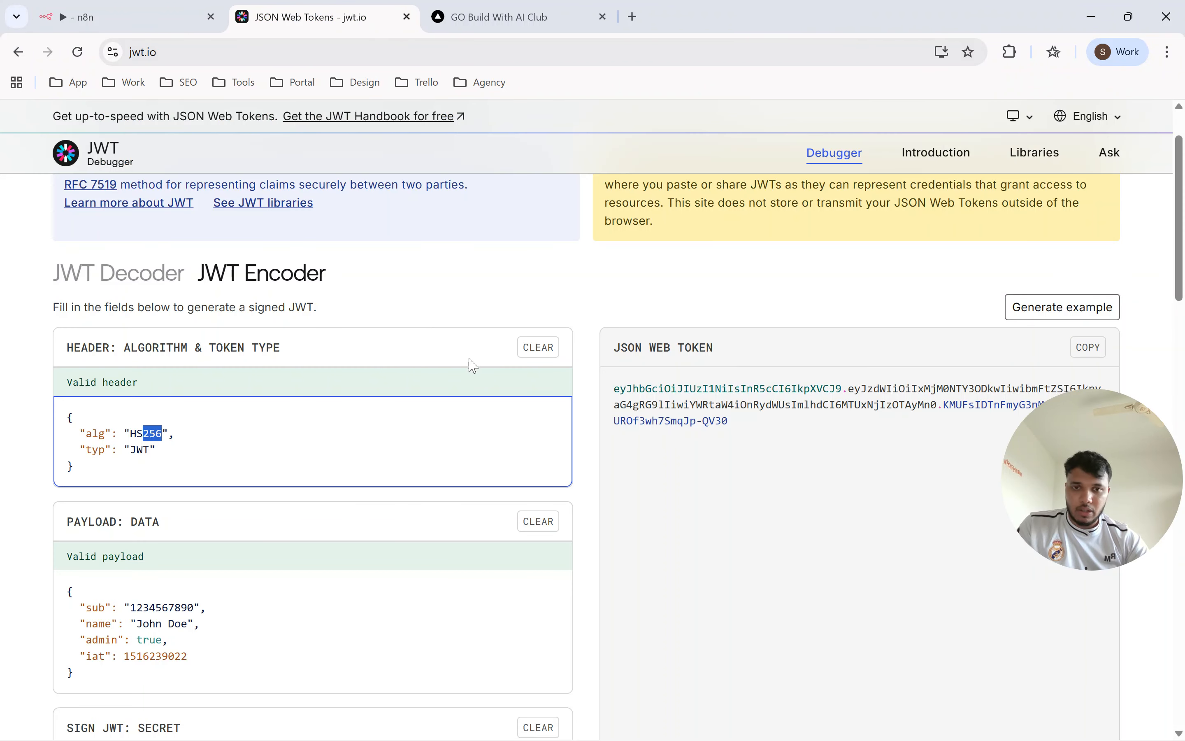
scroll(284, 483, down, 4)
triple_click(237, 552)
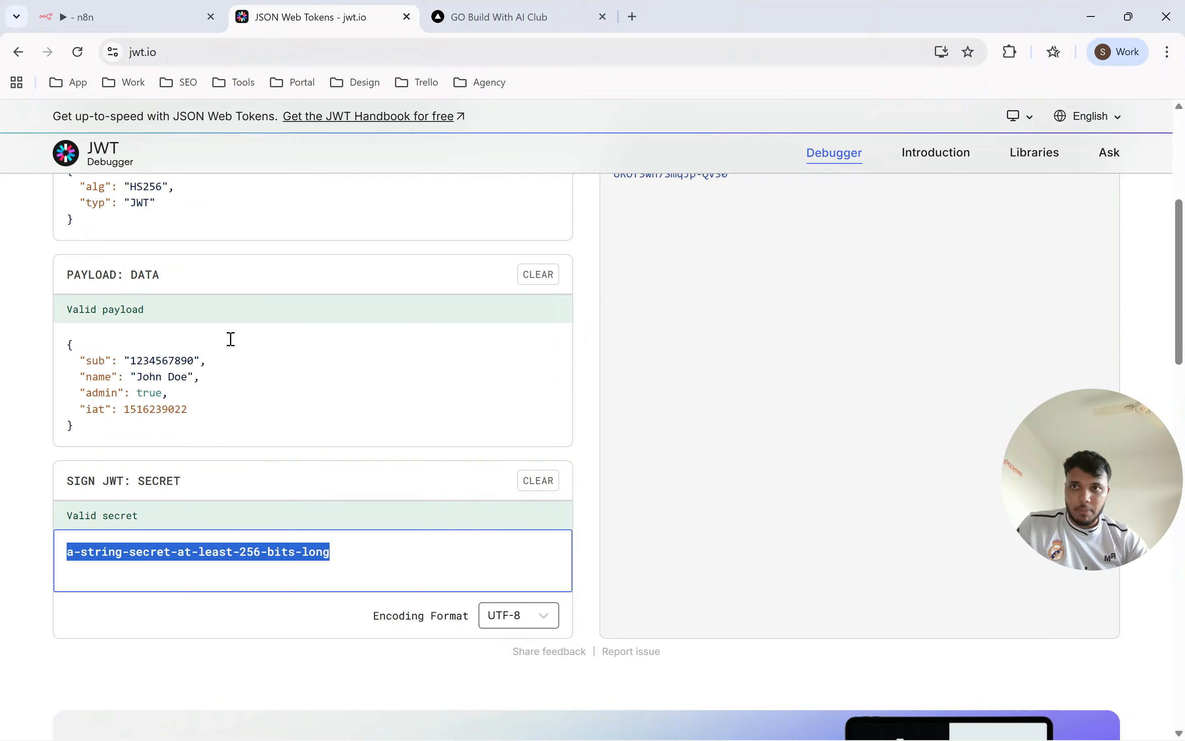
click(151, 22)
double_click(442, 422)
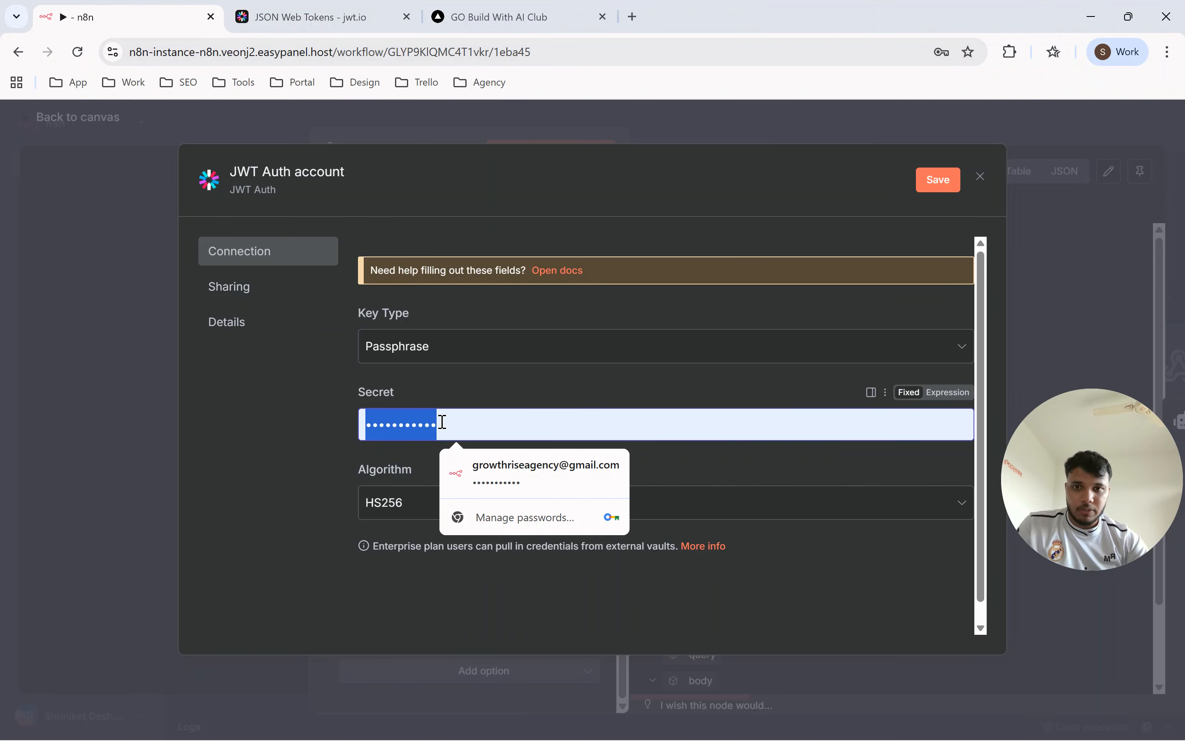
key(ctrl+v)
click(296, 433)
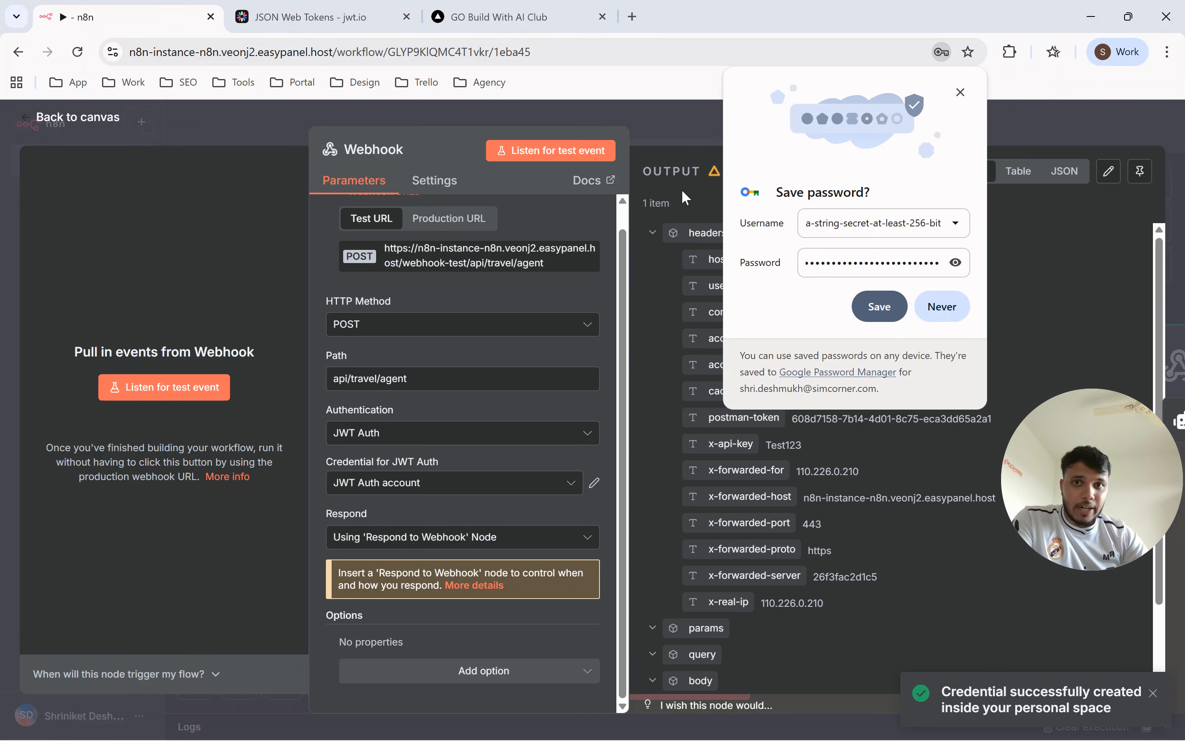
Copy the generated JSON Web Token from jwt.io and return to the Webhook node in n8n.
click(360, 21)
scroll(717, 231, up, 6)
scroll(716, 478, down, 1)
click(1087, 347)
click(140, 25)
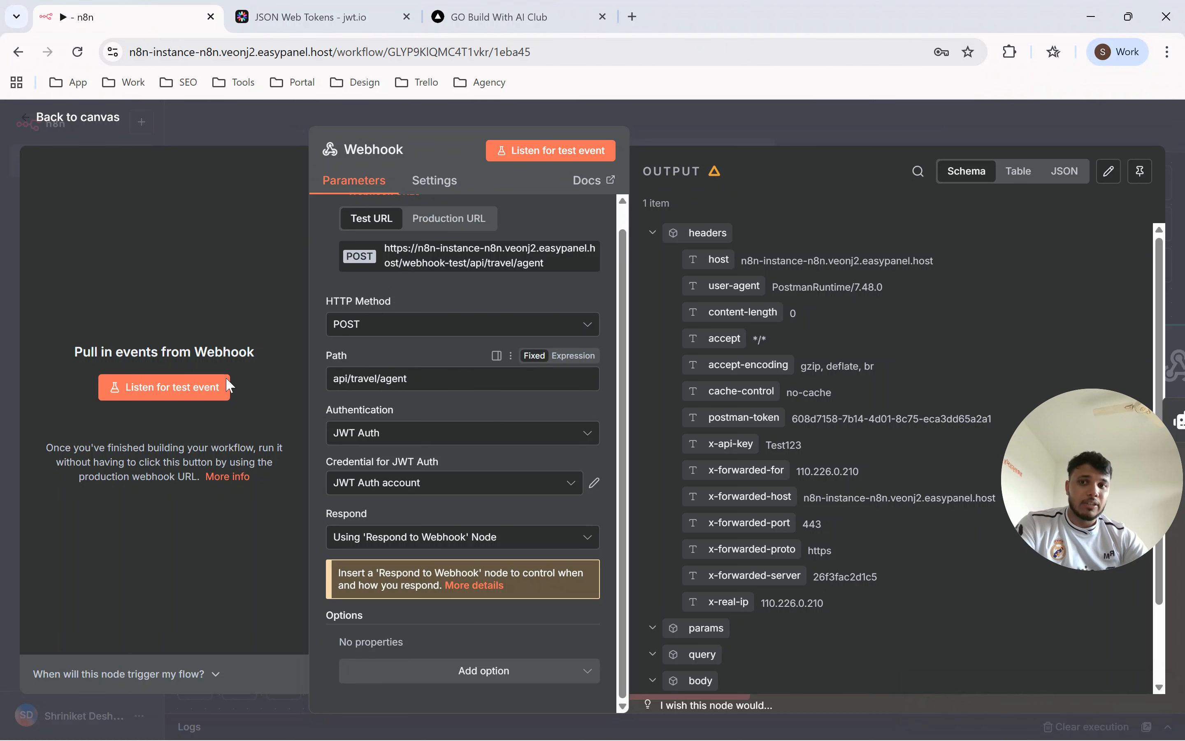
Execute the workflow from the canvas, switch to Postman, send the POST request without a token and inspect the response.
key(Escape)
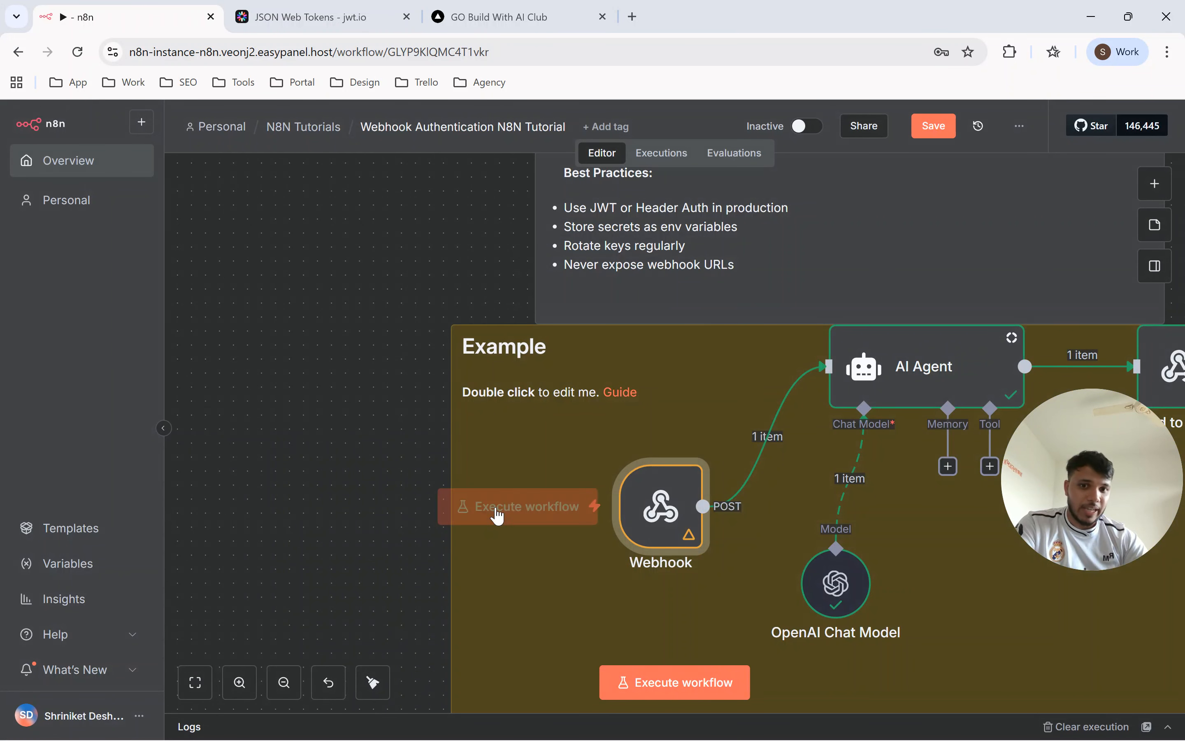
click(497, 514)
key(alt+Tab)
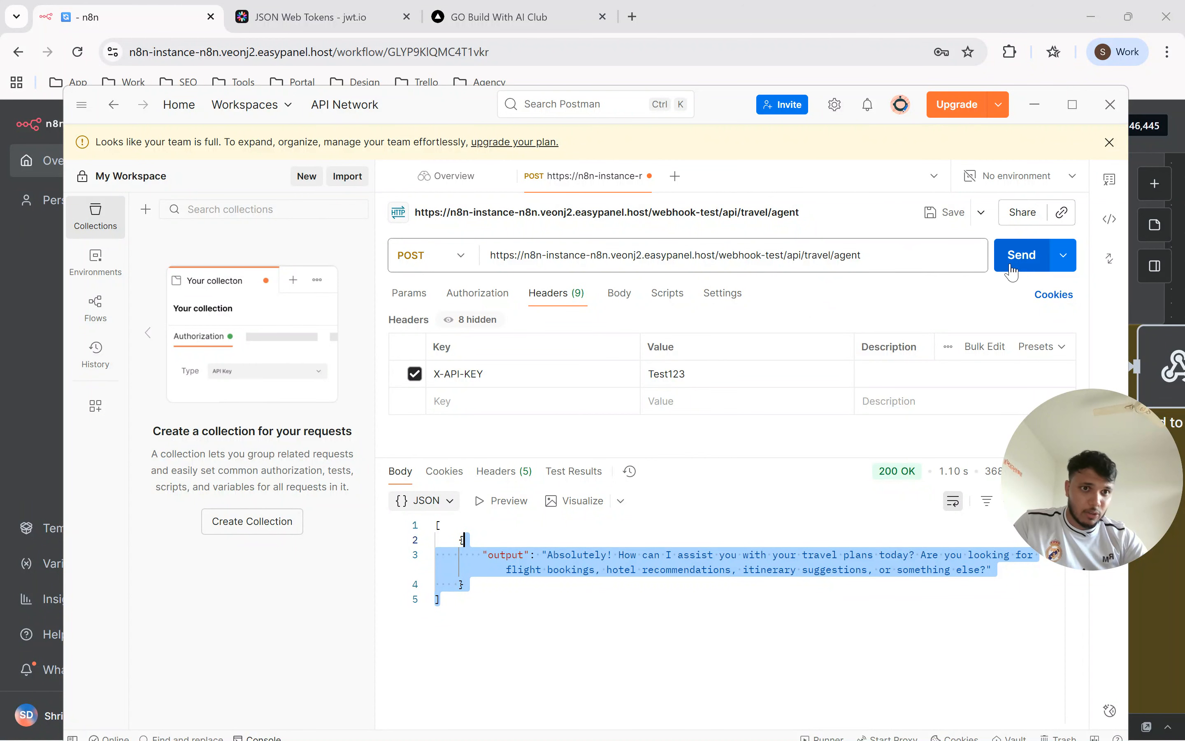
click(1020, 256)
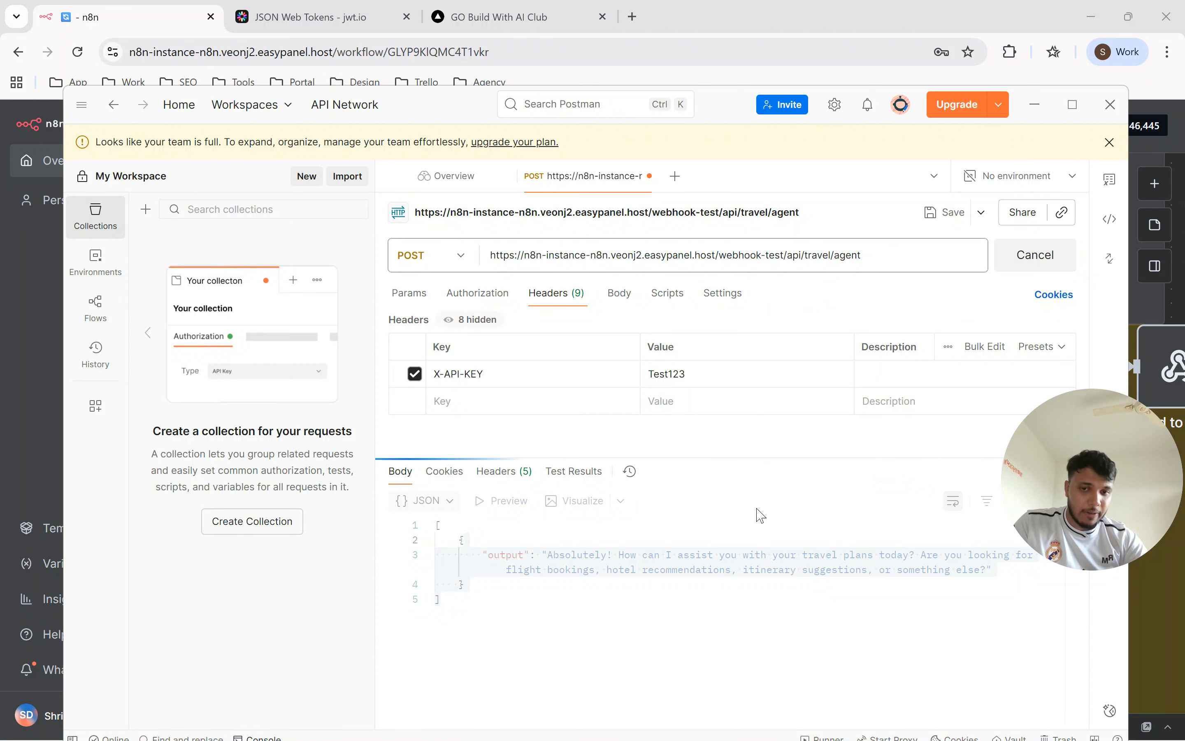
drag(541, 525, 472, 529)
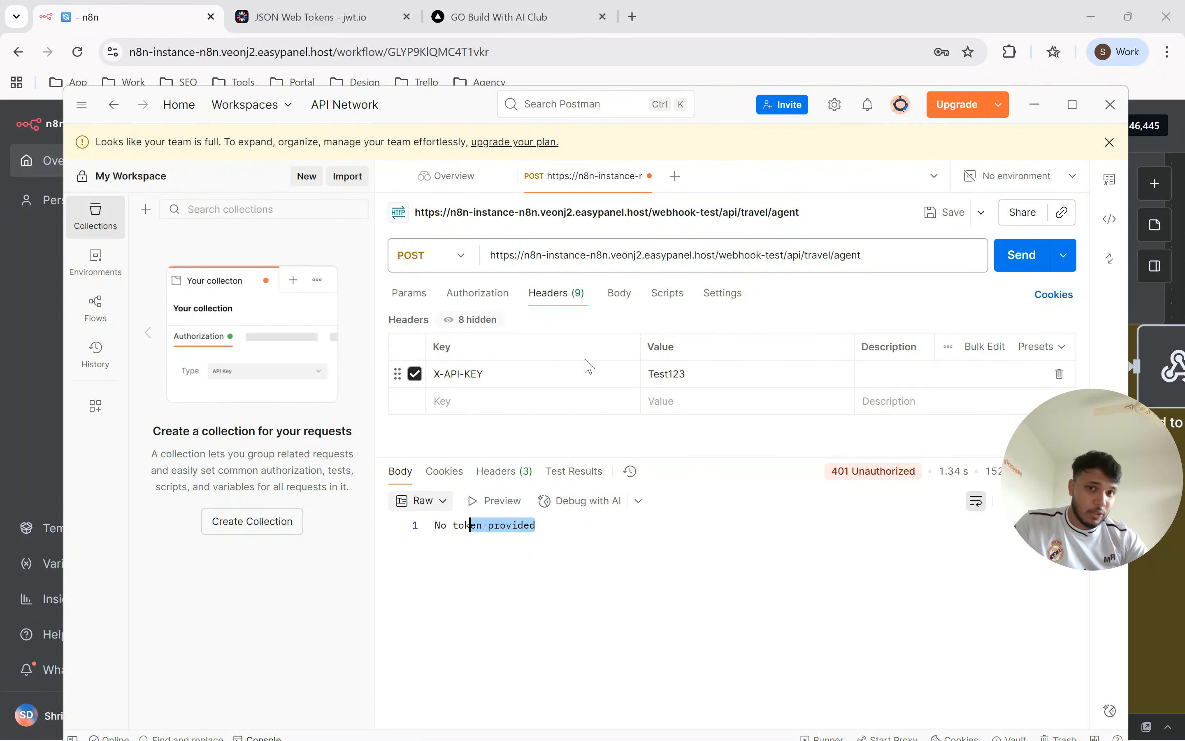
Disable the X-API-KEY header and set the request's authorization type to Bearer Token.
click(417, 376)
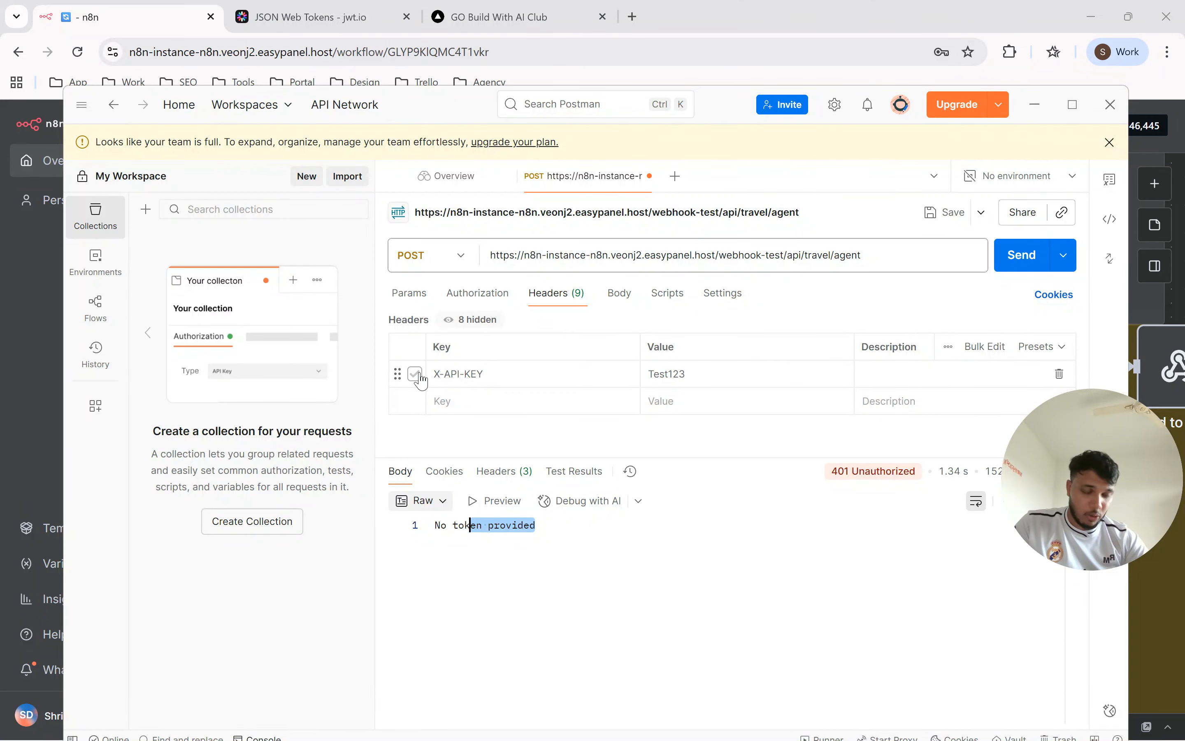
click(476, 294)
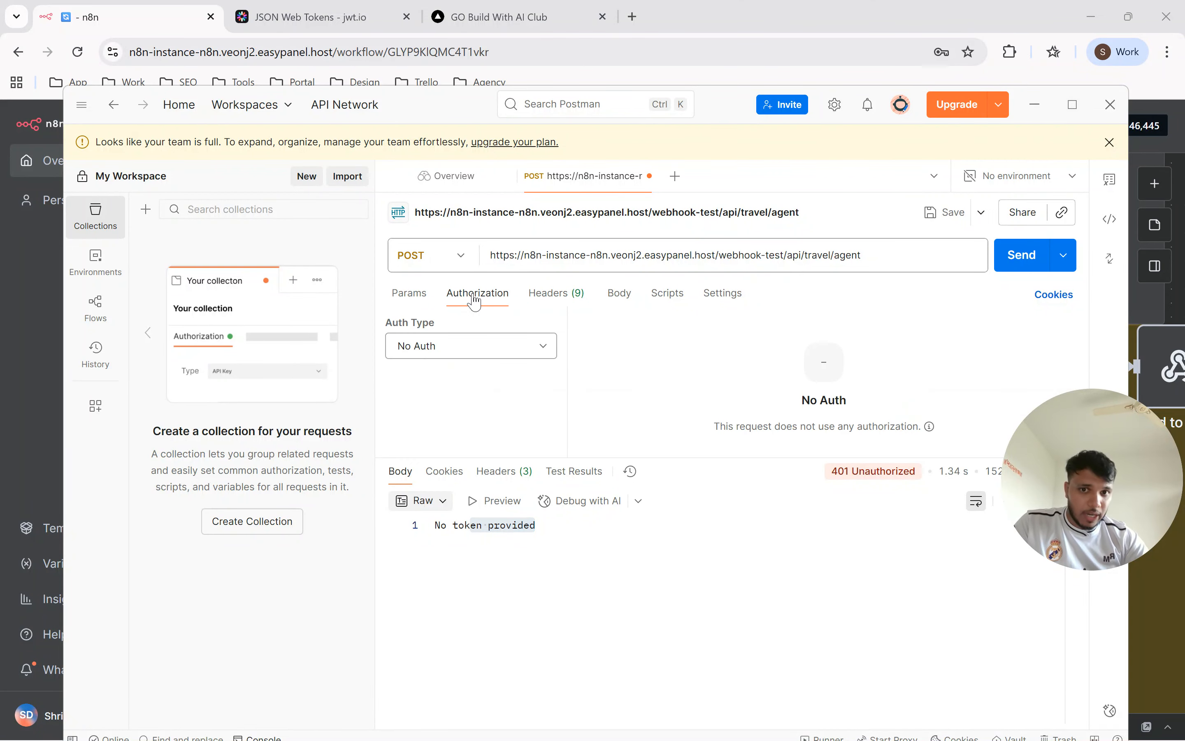
click(482, 353)
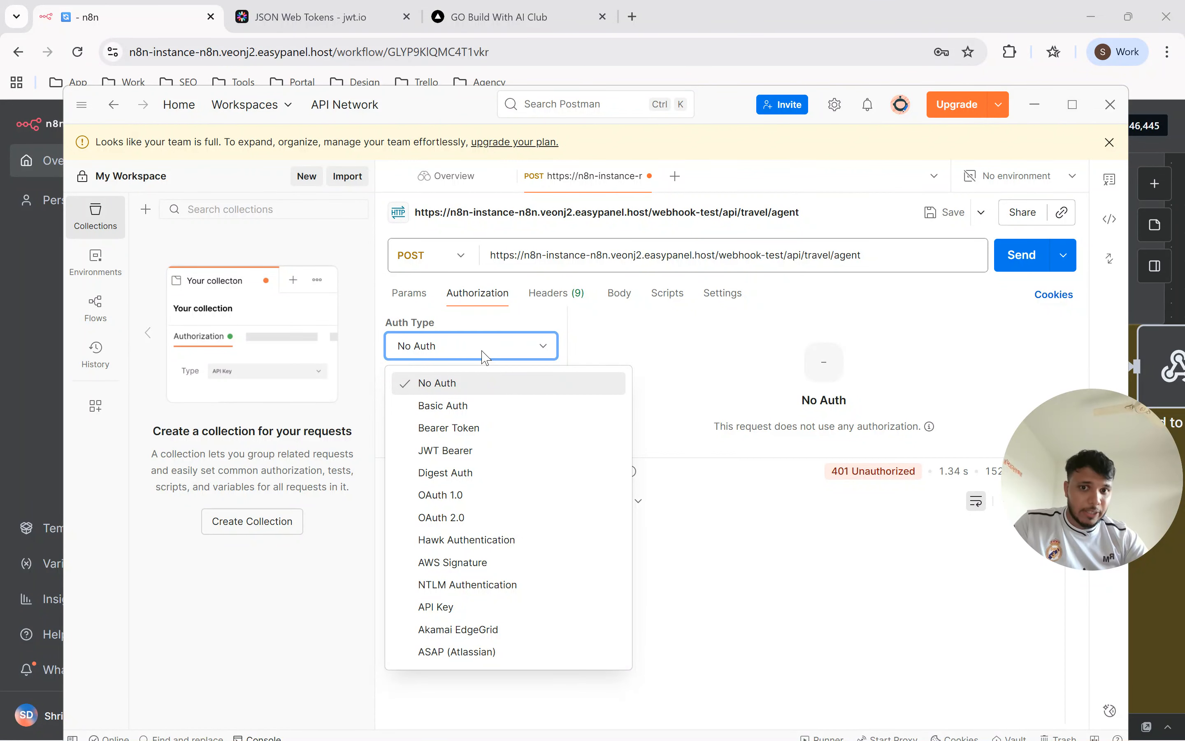
click(463, 435)
double_click(898, 342)
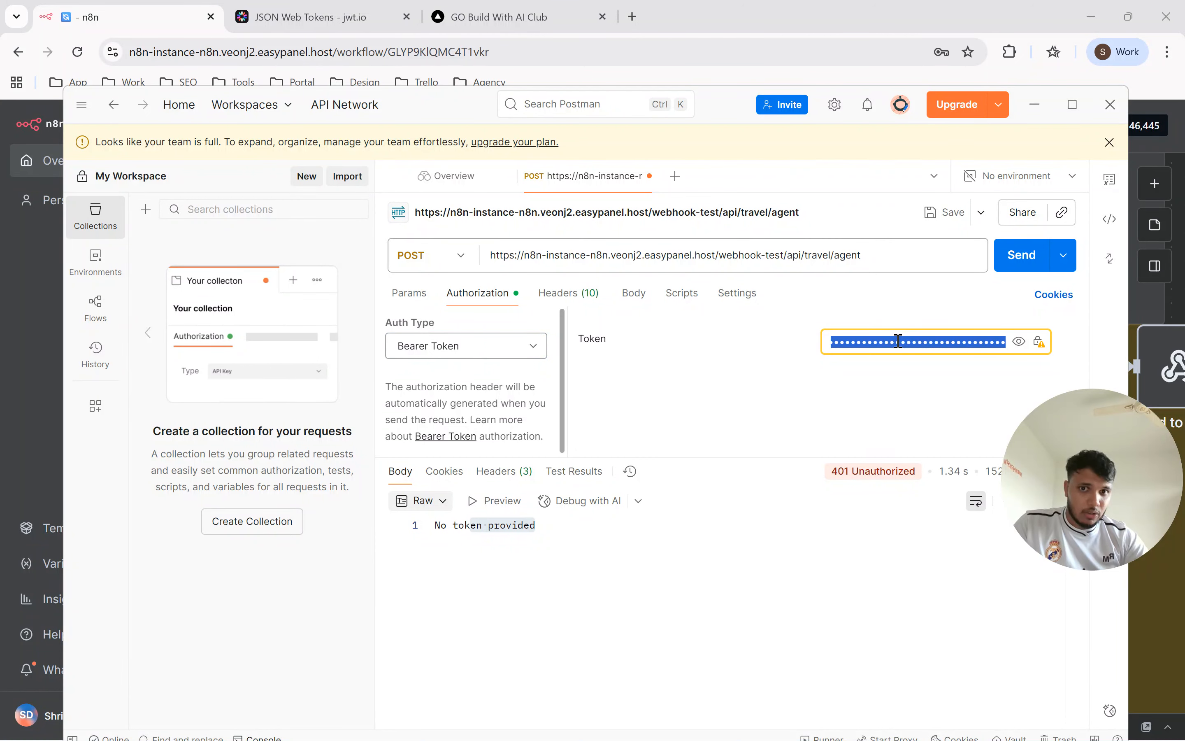
Try the JWT Bearer authorization type and look through its settings.
click(417, 346)
click(432, 450)
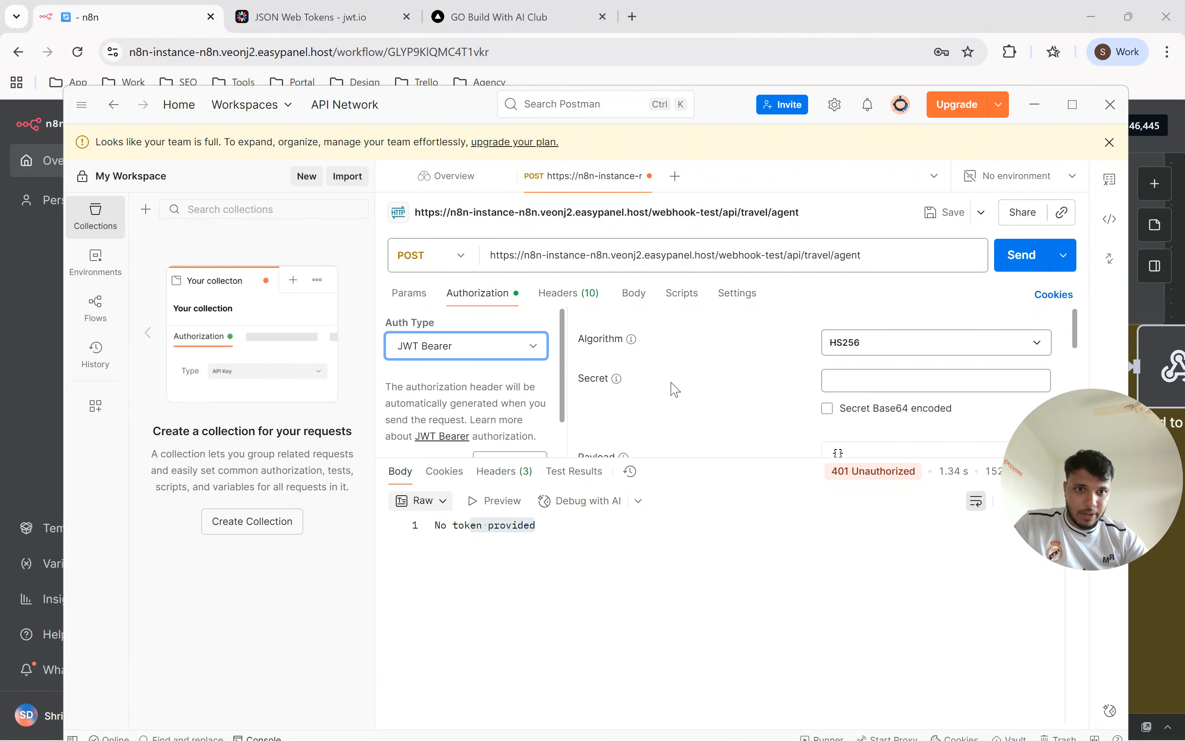
scroll(780, 378, down, 2)
scroll(776, 389, up, 2)
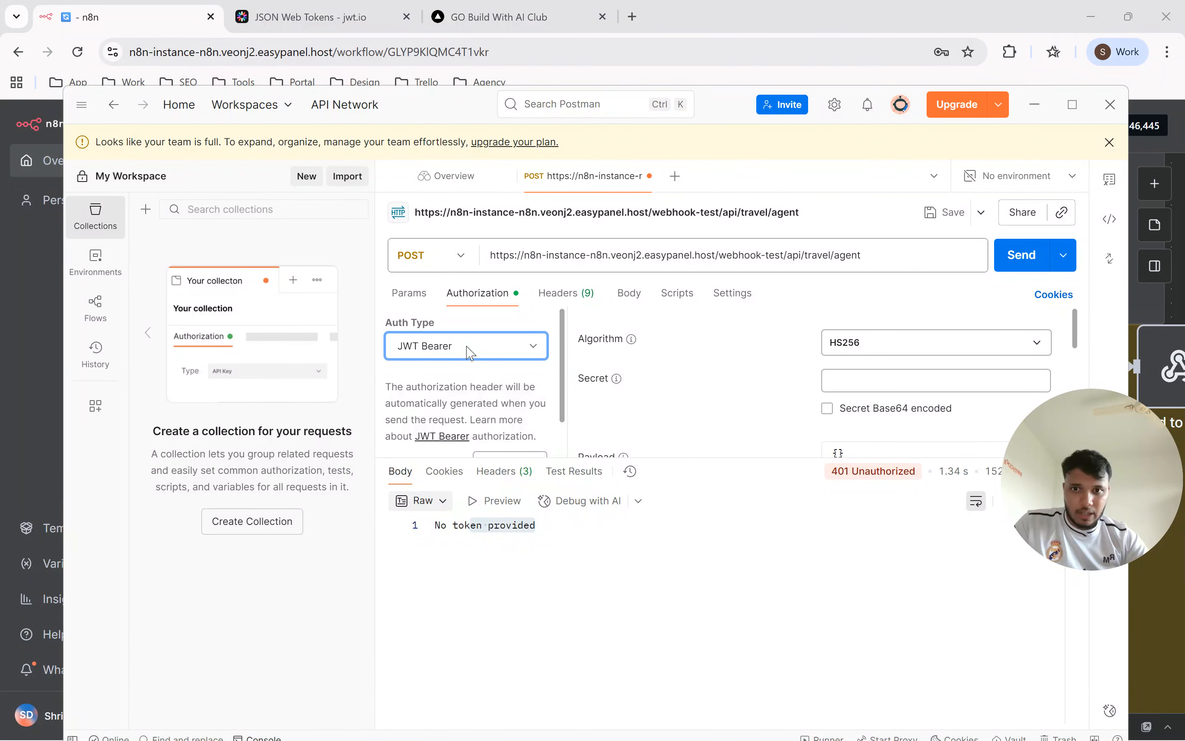
Set the authorization type back to Bearer Token and replace the token with the copied JSON Web Token.
click(475, 359)
click(475, 423)
click(900, 339)
key(ctrl+a)
key(BackSpace)
key(ctrl+v)
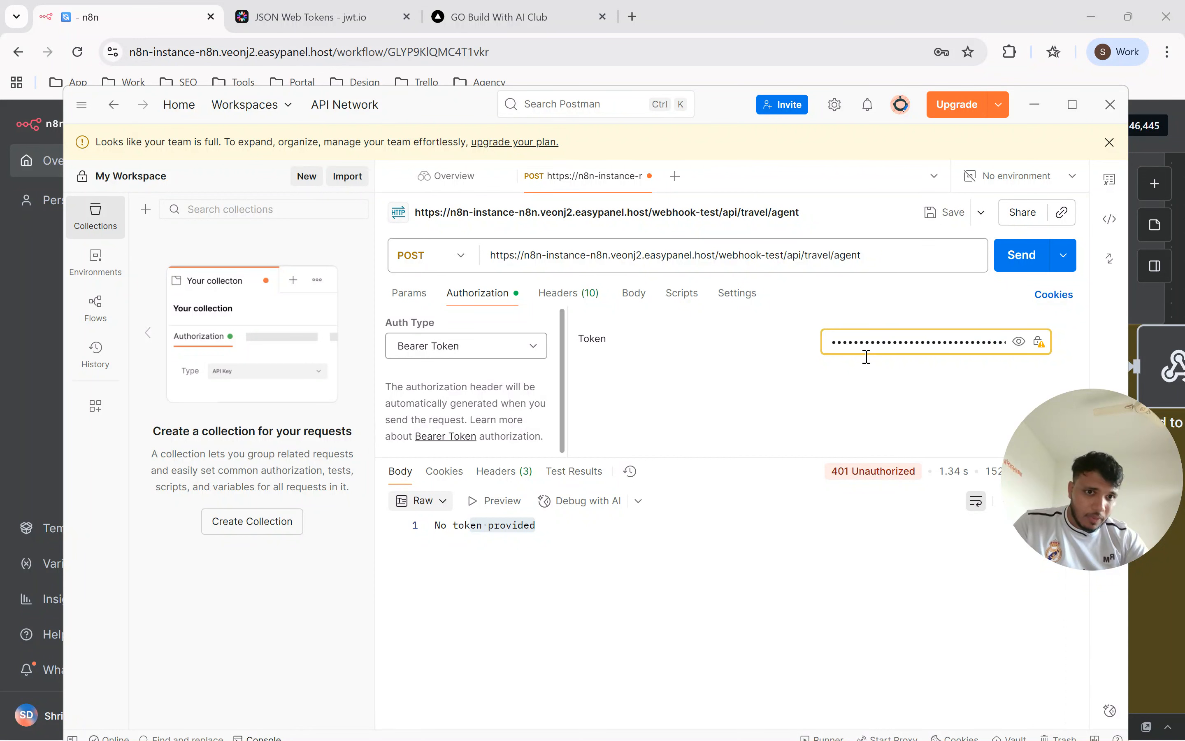
Send the POST request with the bearer token and inspect the JSON response body.
click(1016, 262)
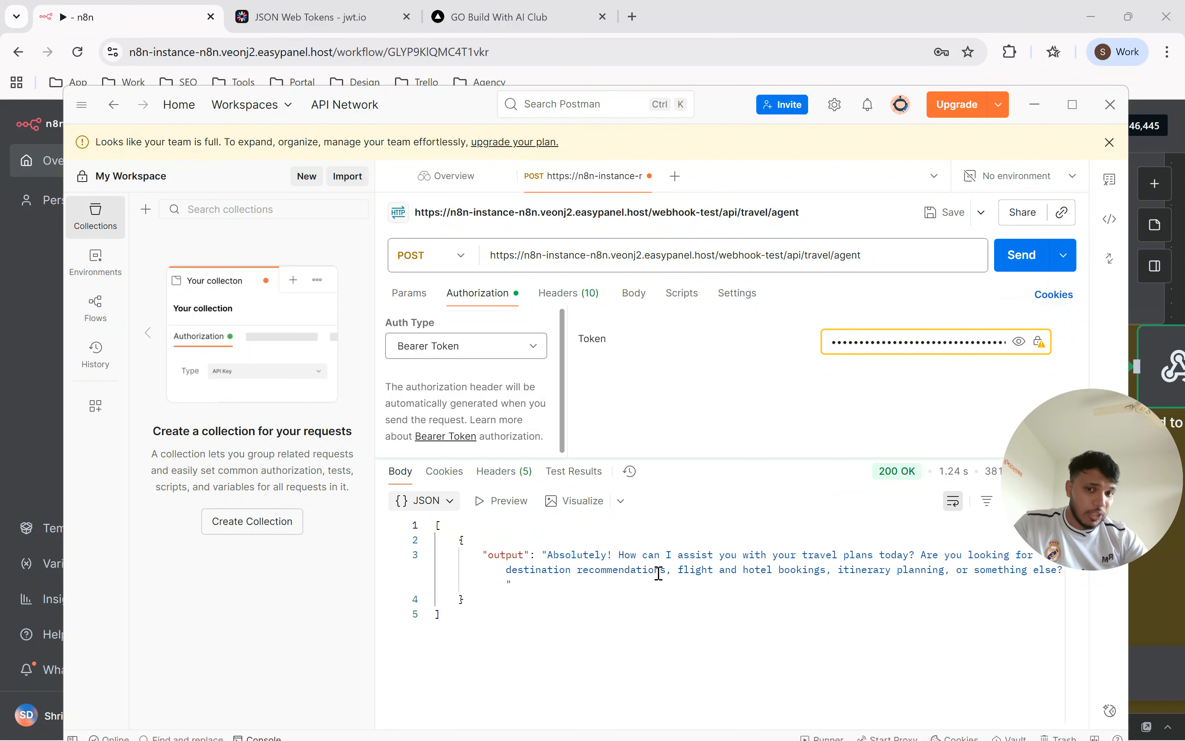
drag(553, 643, 433, 528)
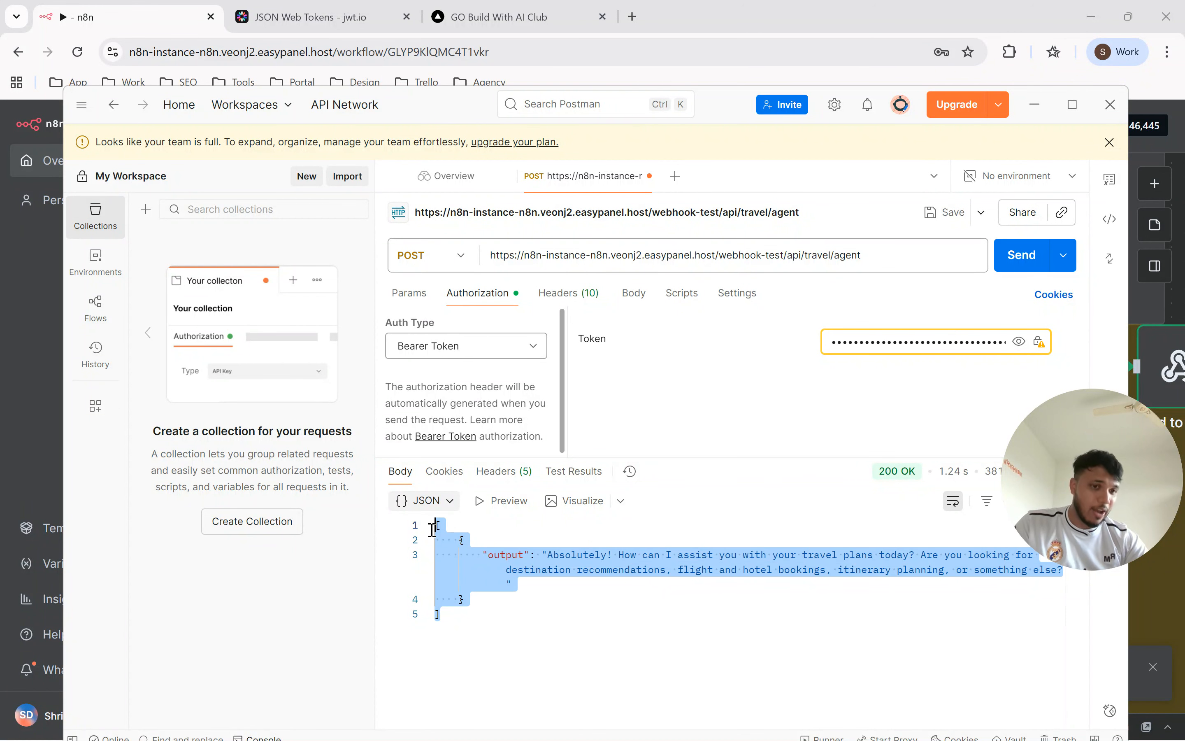
click(428, 525)
click(855, 338)
Switch to n8n in Chrome, open the Webhook node and examine its output through to the jwtPayload section.
key(alt+Tab)
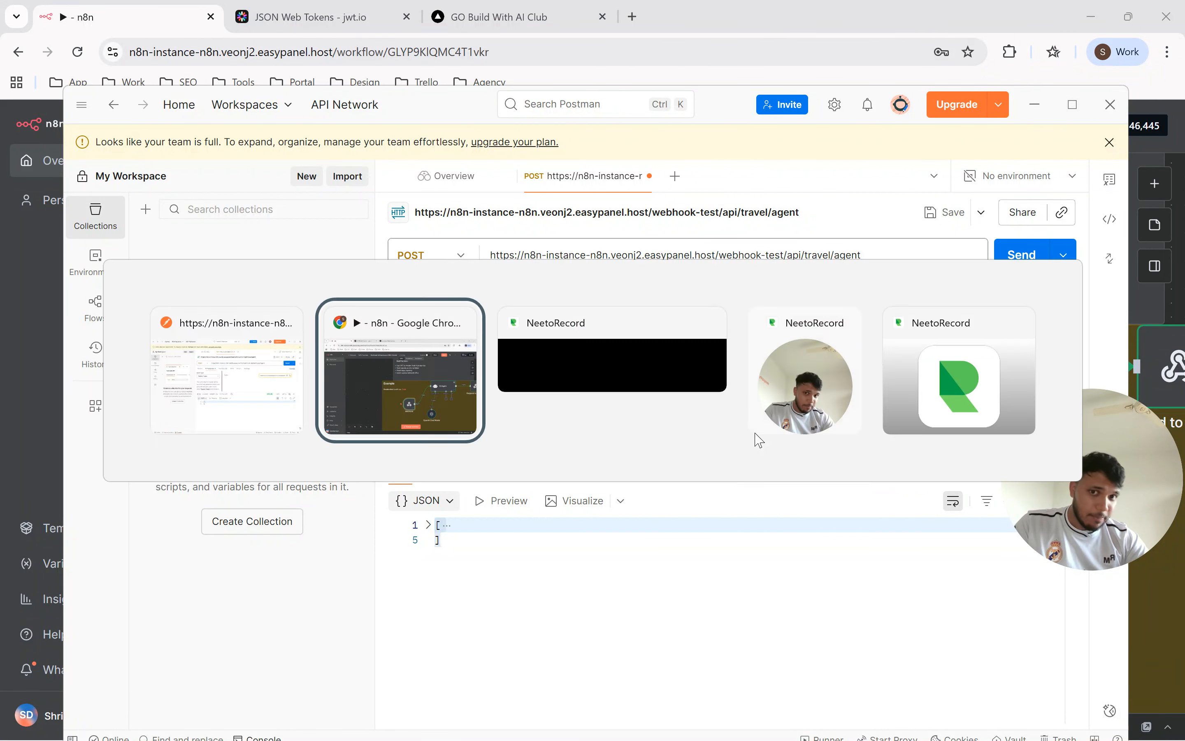
double_click(678, 523)
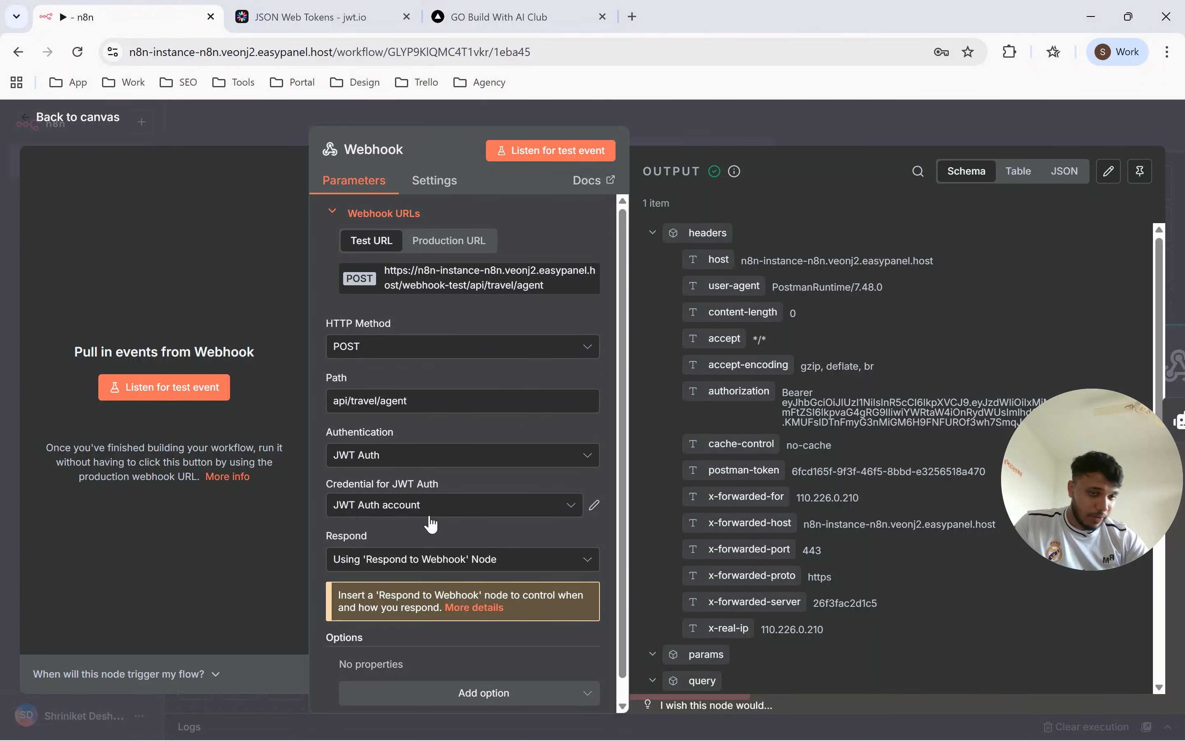
scroll(829, 461, down, 5)
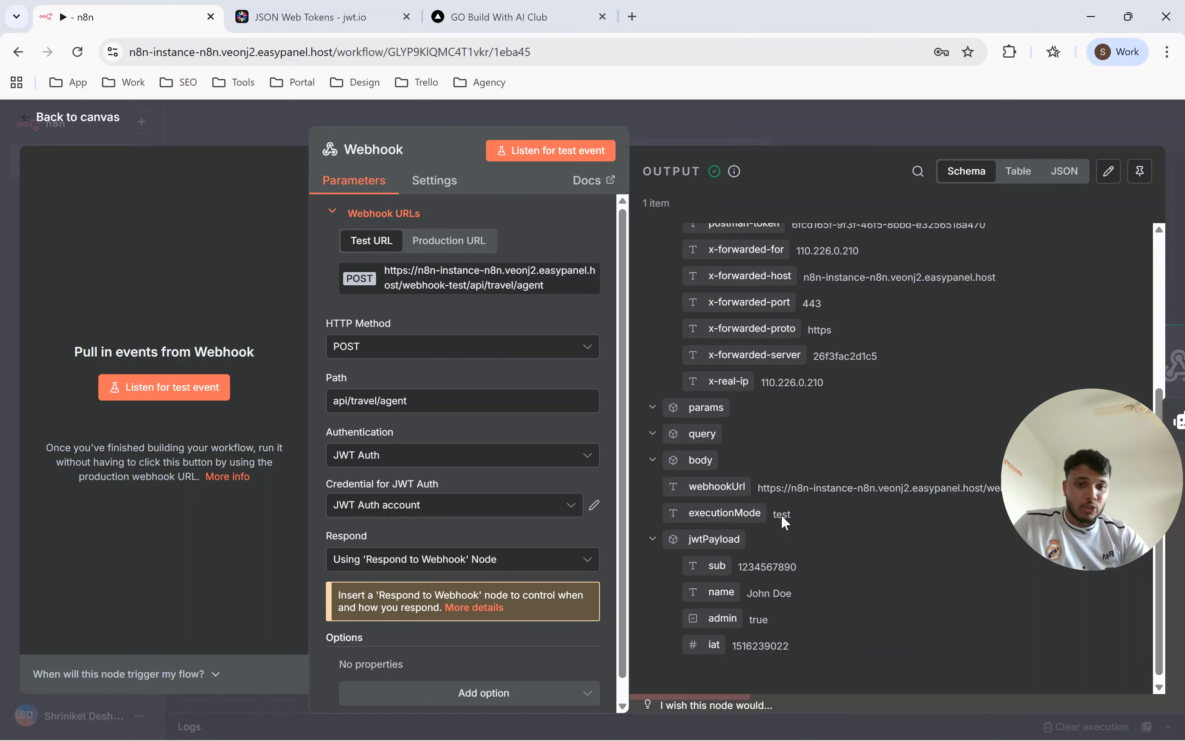
Switch to jwt.io and examine the sub, name, admin and iat claims in the decoded payload data.
click(310, 20)
scroll(353, 414, down, 3)
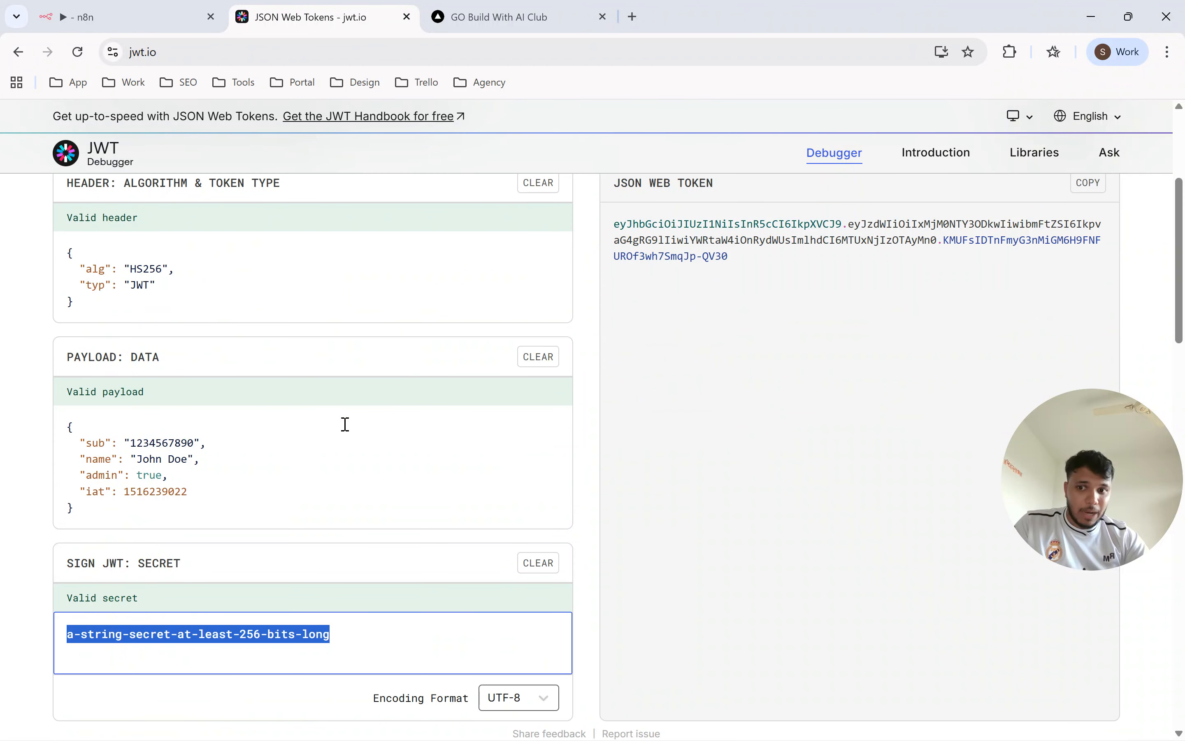
click(157, 461)
drag(142, 460, 217, 442)
drag(199, 498, 88, 435)
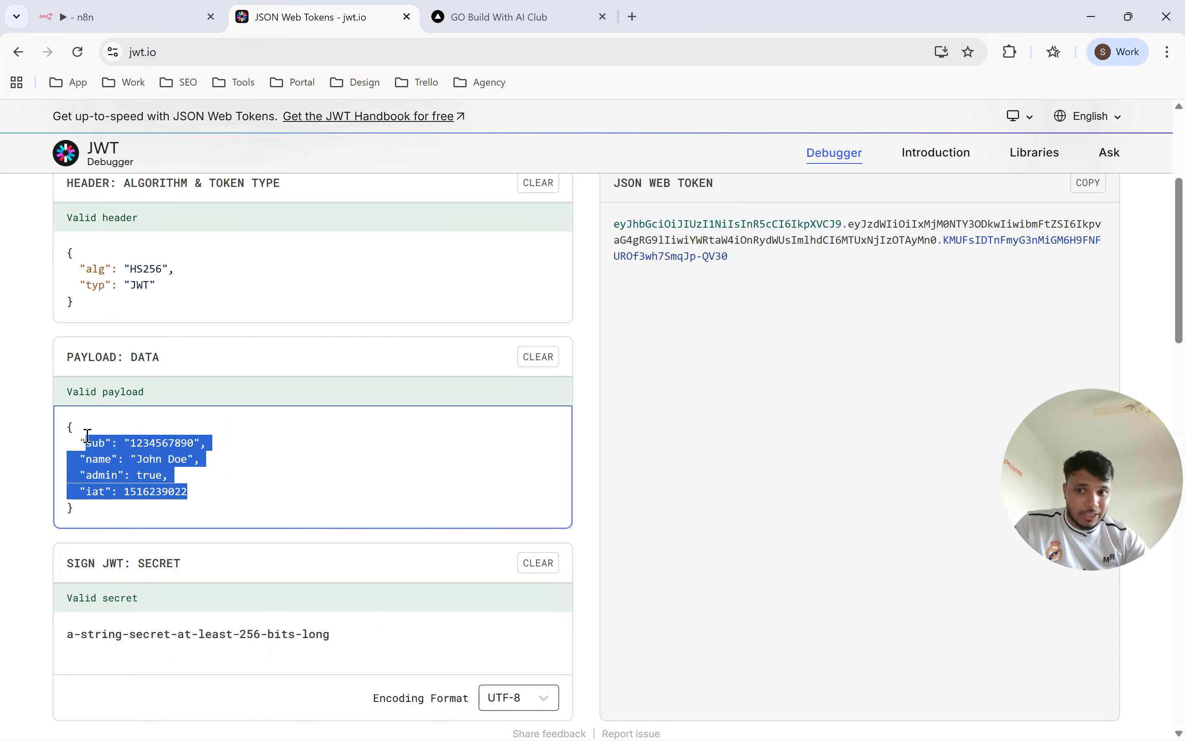
Return to n8n, compare the jwtPayload name and iat values with the token's claims, and close the Webhook node.
click(123, 17)
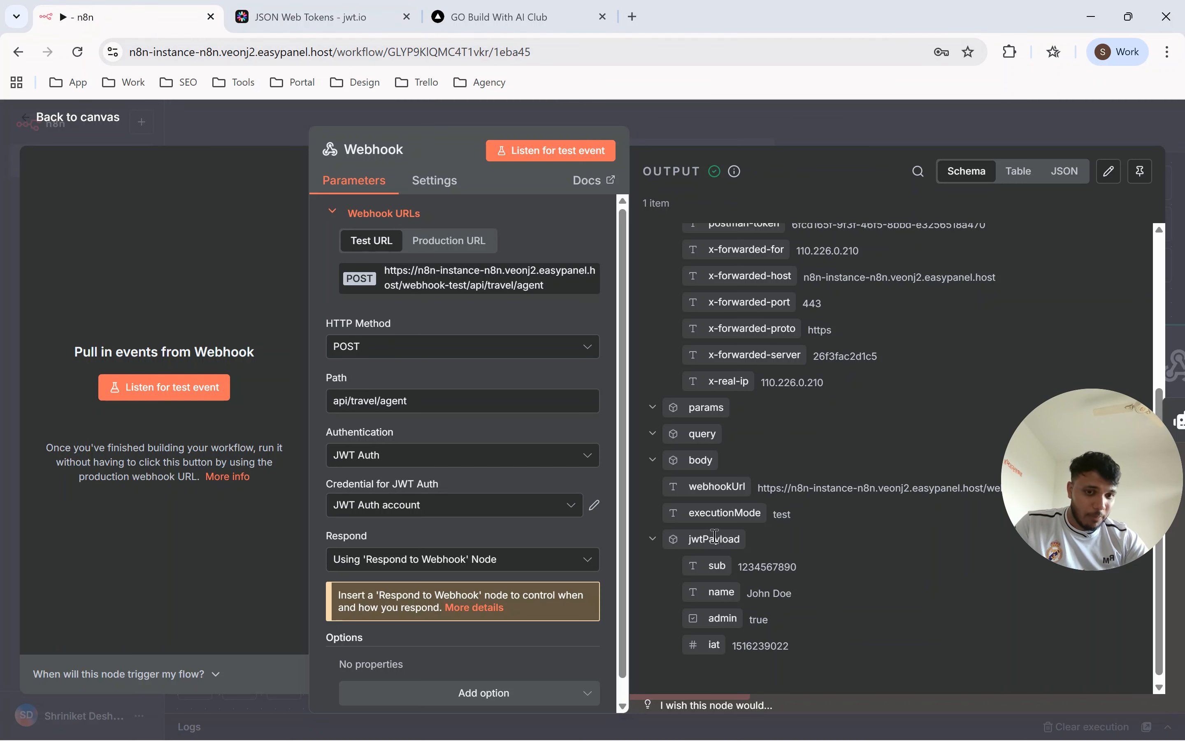
drag(752, 593, 794, 603)
drag(732, 645, 789, 648)
click(789, 647)
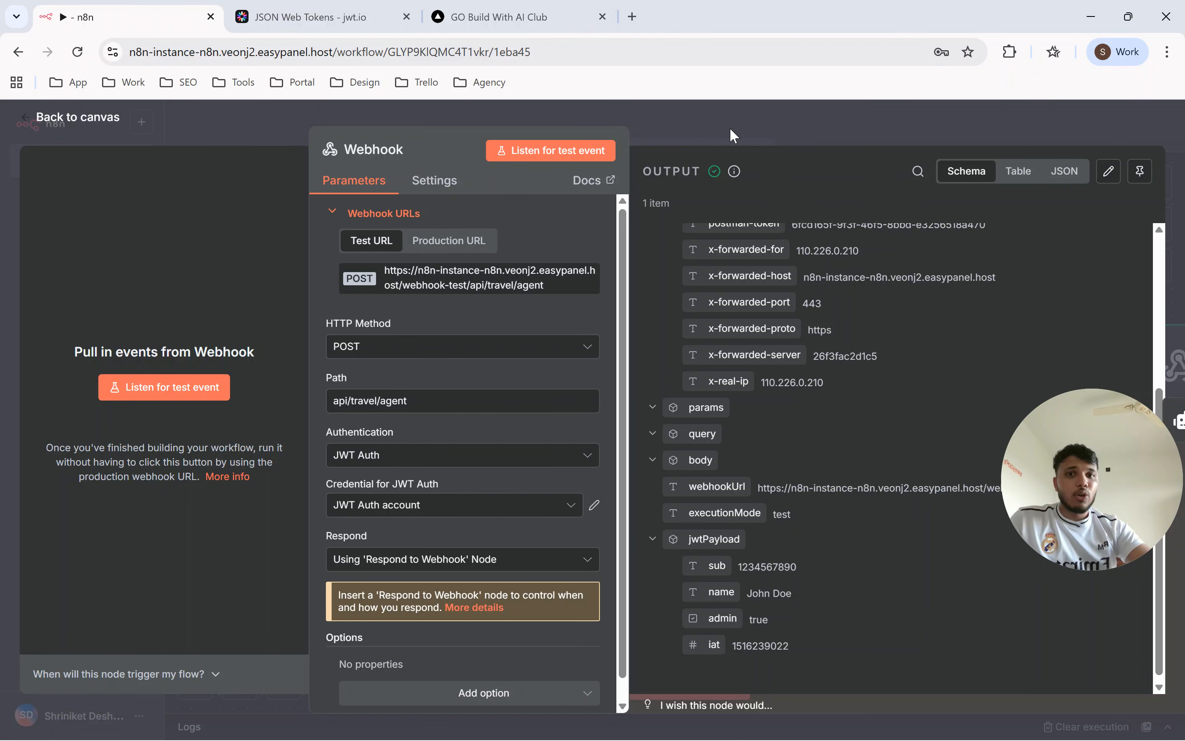
click(754, 128)
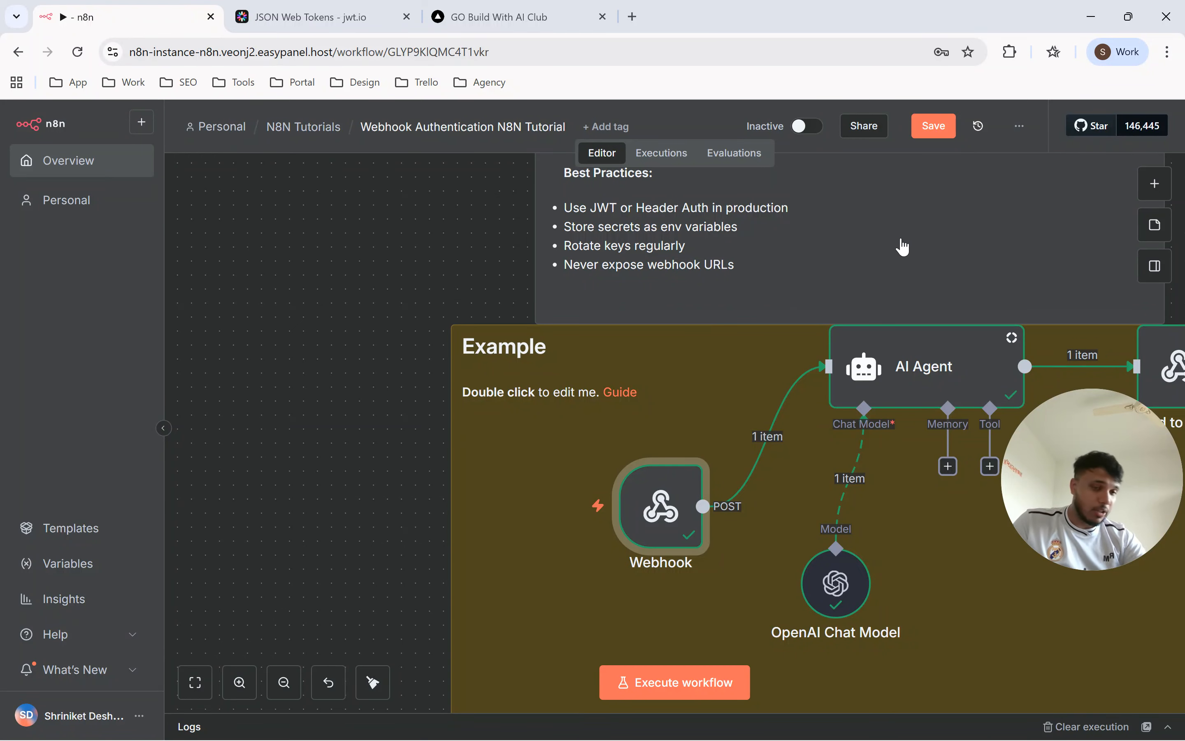
Switch to the GO Build With AI Club site and look through its landing page.
click(539, 17)
scroll(497, 390, down, 5)
scroll(497, 390, up, 4)
scroll(495, 389, up, 2)
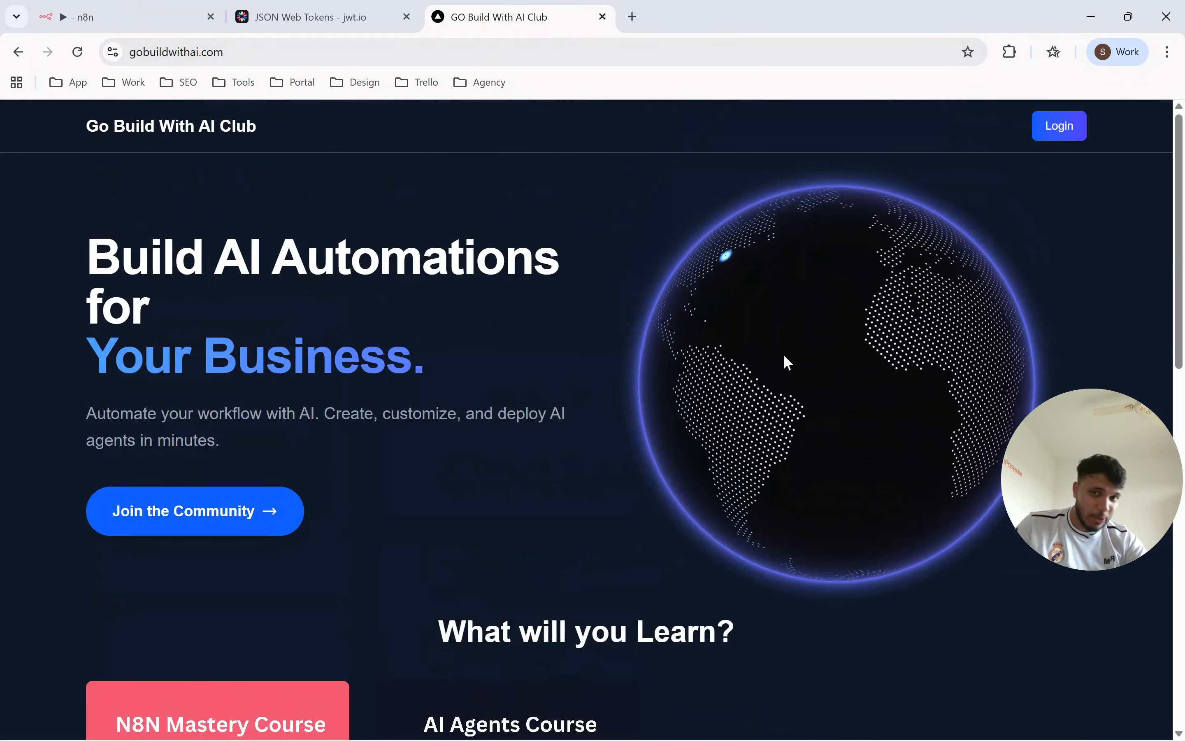
Return to the n8n workflow canvas and save the Webhook Authentication N8N Tutorial workflow.
click(127, 18)
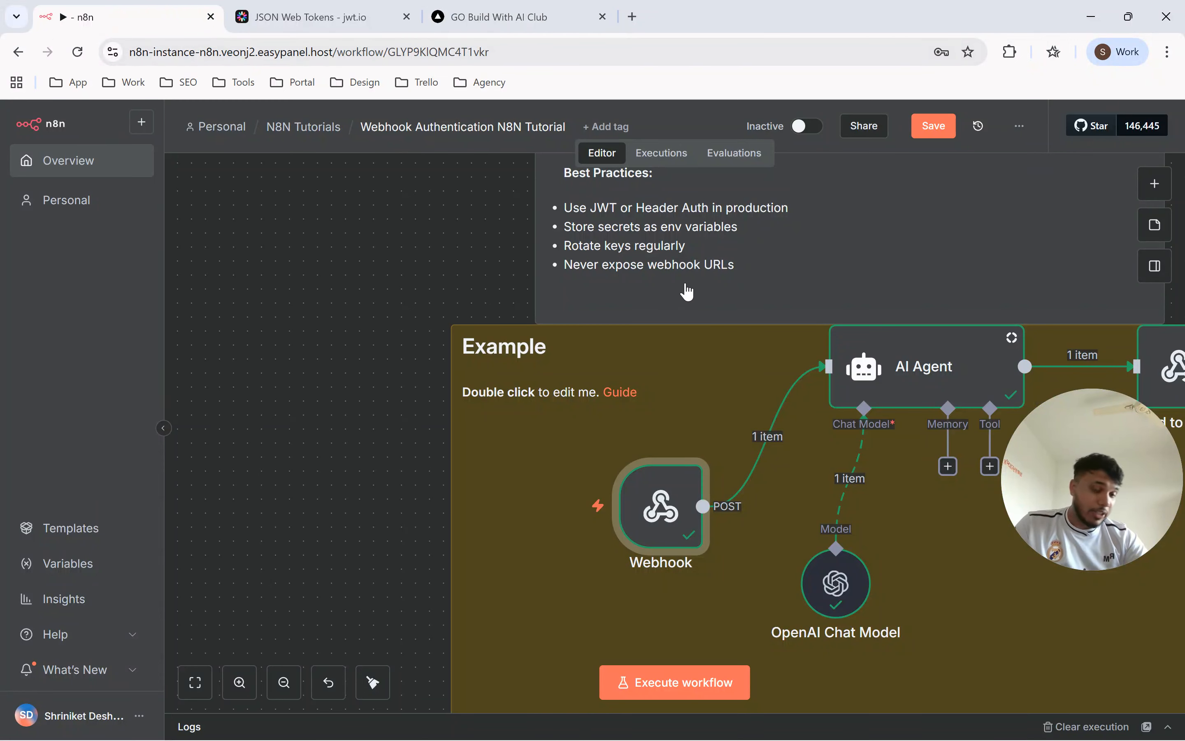
click(932, 126)
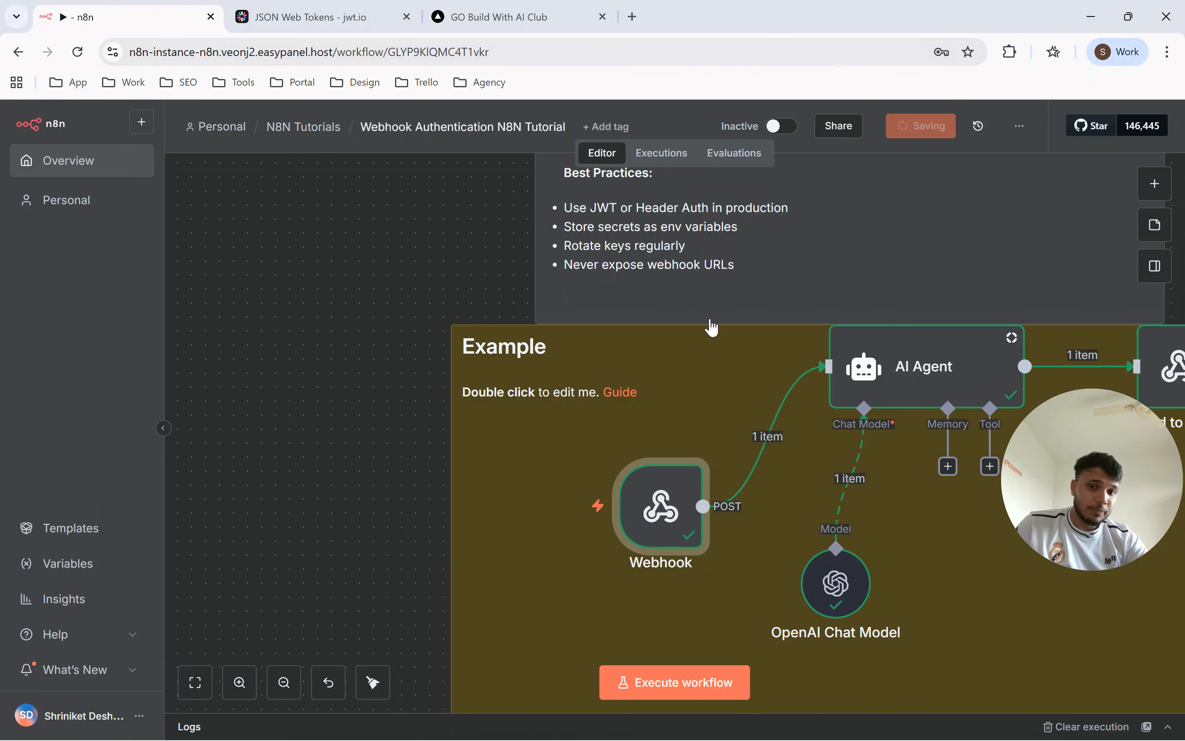